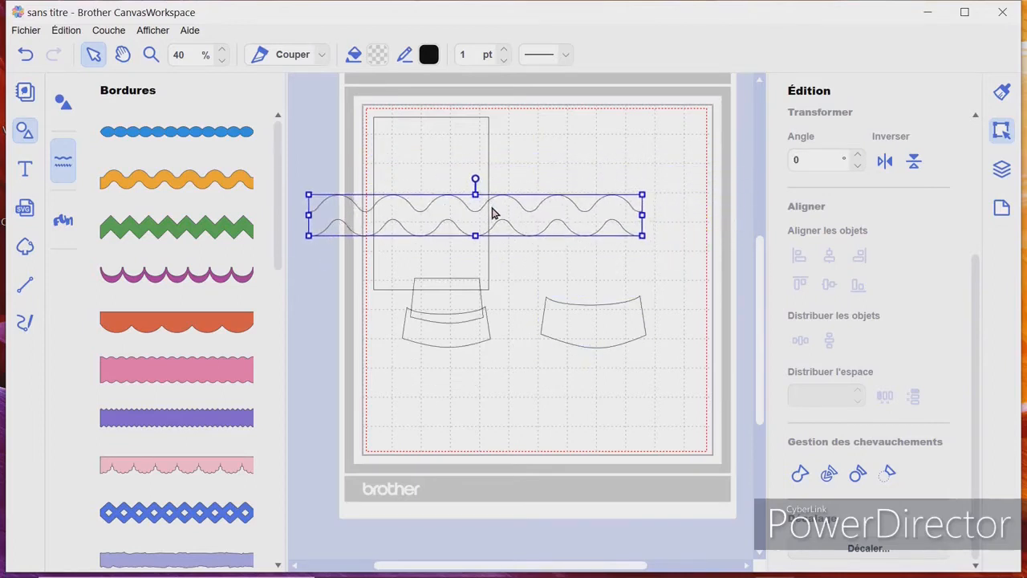
Narrow the wavy border to about three quarters of its length and move it to the middle of the mat's upper half
click(622, 172)
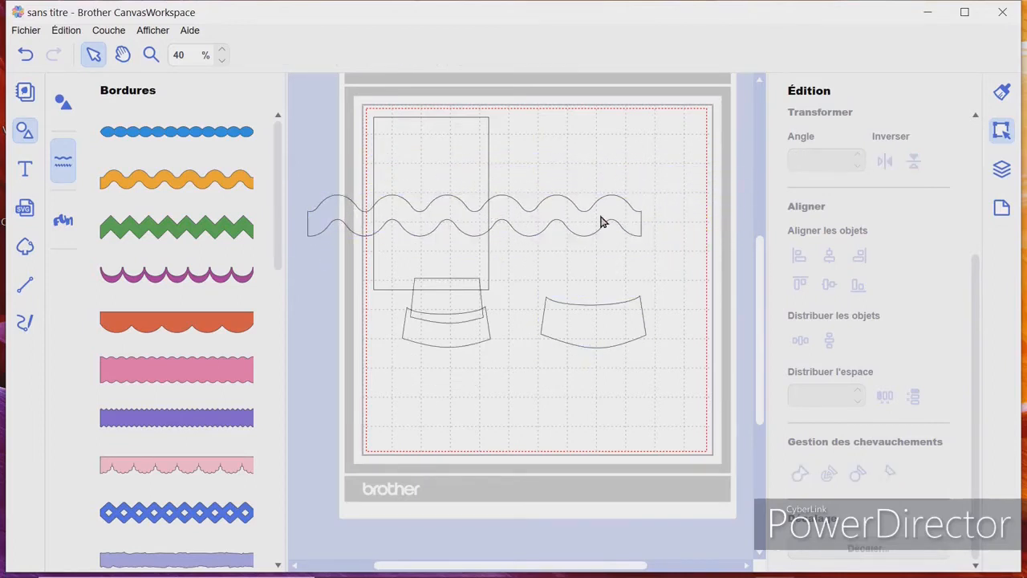
click(600, 225)
drag(647, 224, 552, 239)
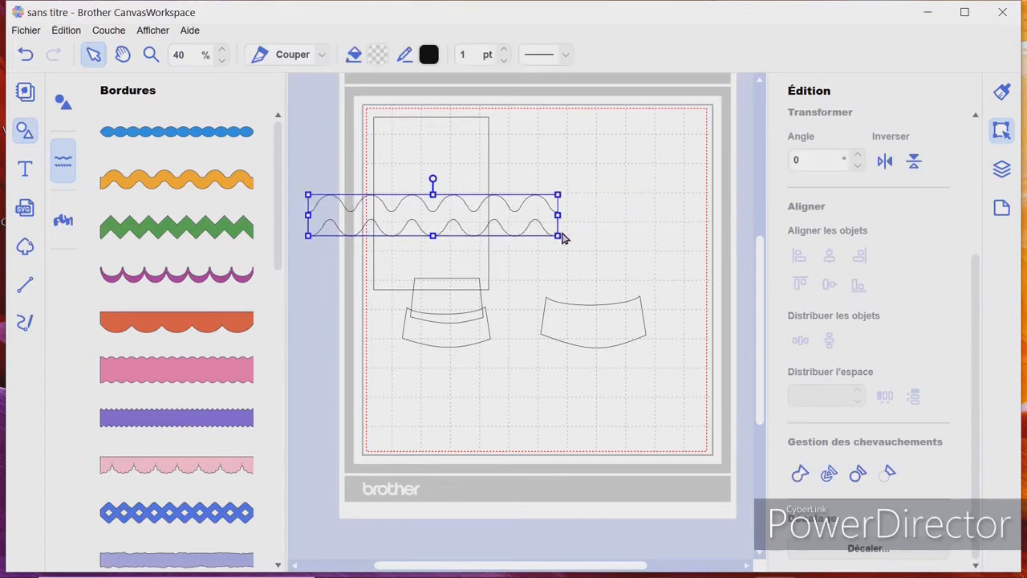
drag(487, 222, 586, 207)
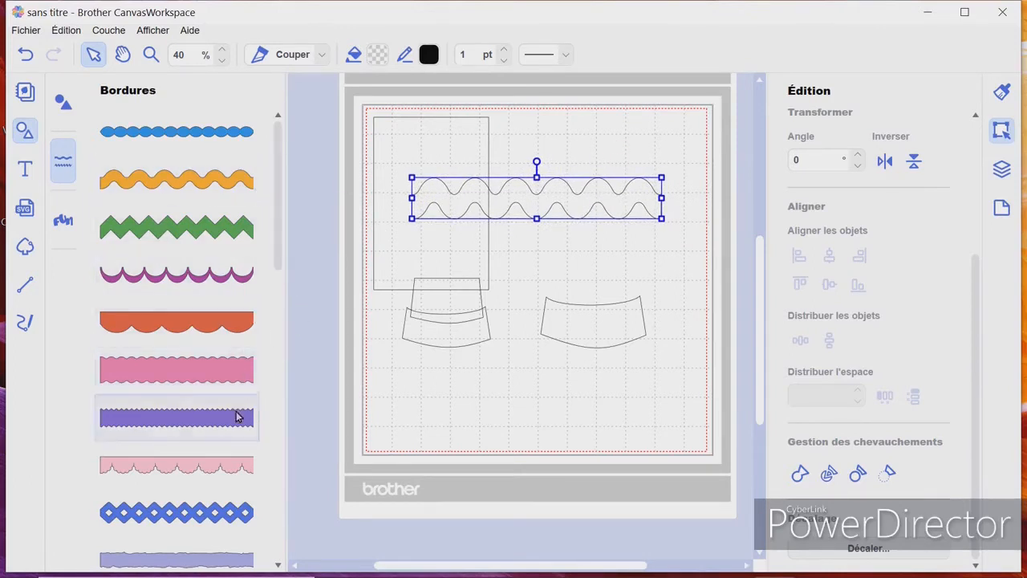
Add the scalloped oval-chain border, place it beneath the curved band shapes, make it taller and shorten its length
scroll(231, 227, down, 8)
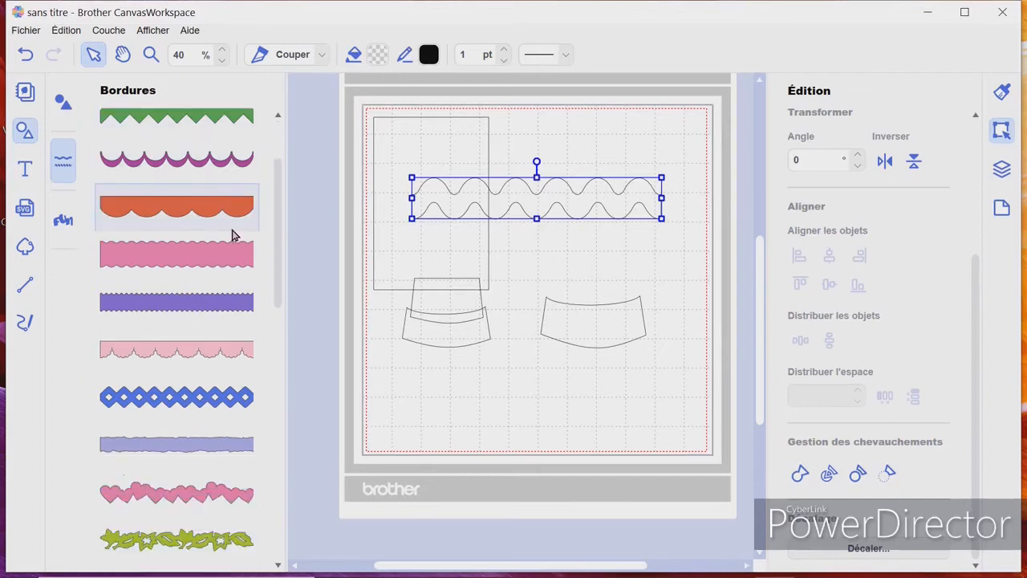
scroll(232, 234, up, 8)
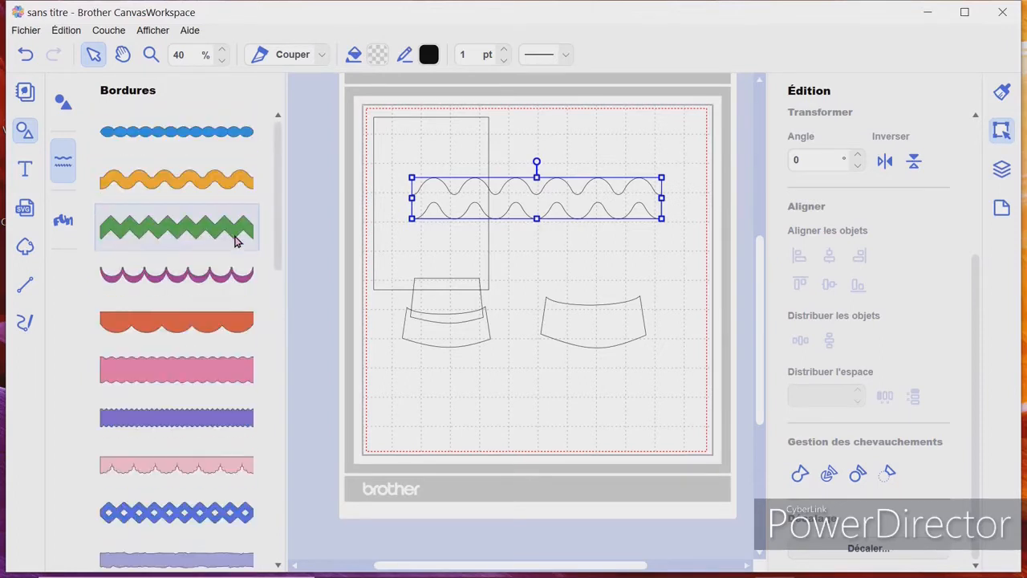
click(223, 141)
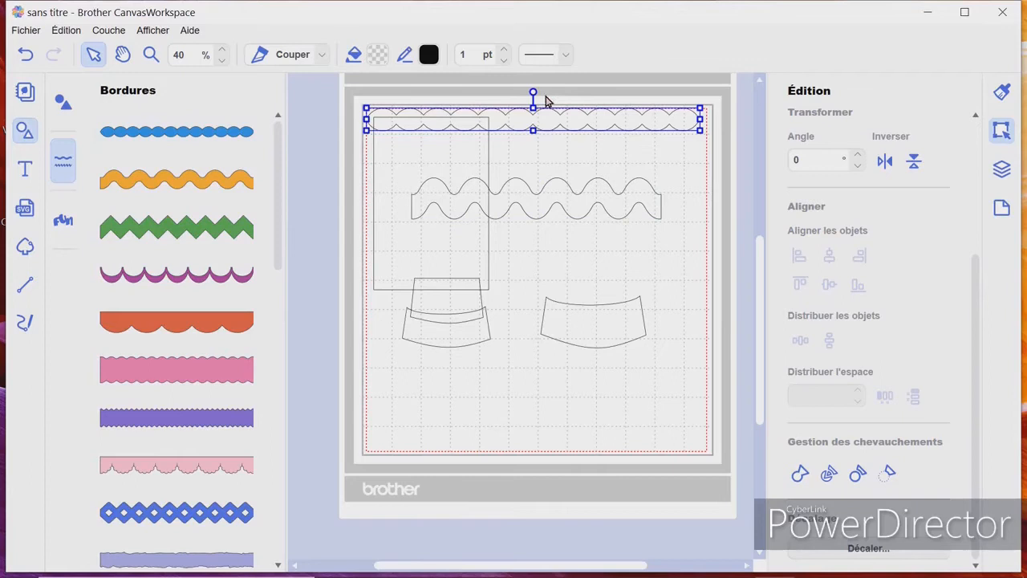
mouse_move(544, 129)
mouse_down()
mouse_move(559, 412)
mouse_move(543, 417)
mouse_move(538, 390)
mouse_up()
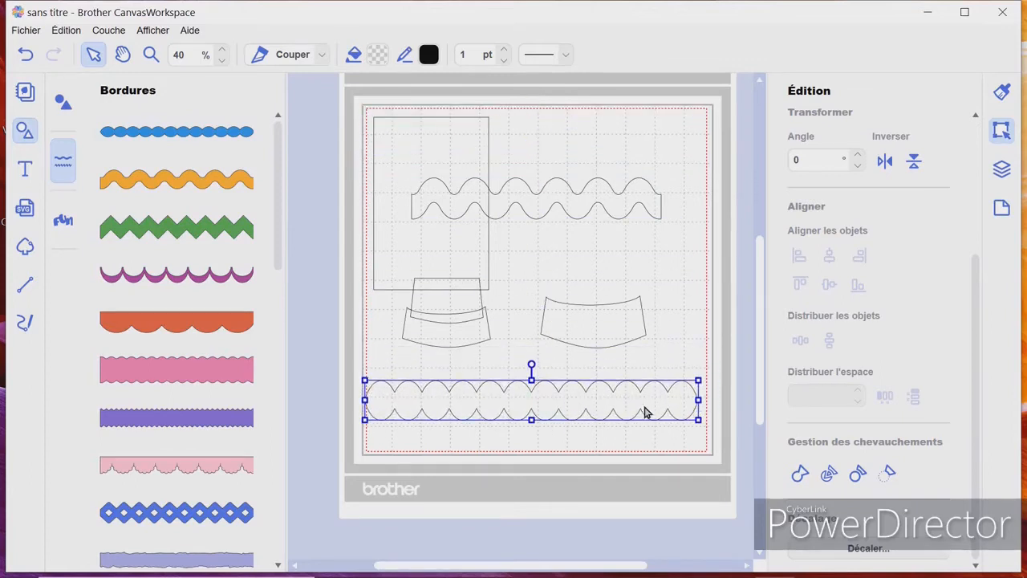
mouse_move(701, 407)
mouse_down()
mouse_move(612, 419)
mouse_move(621, 419)
mouse_up()
click(672, 395)
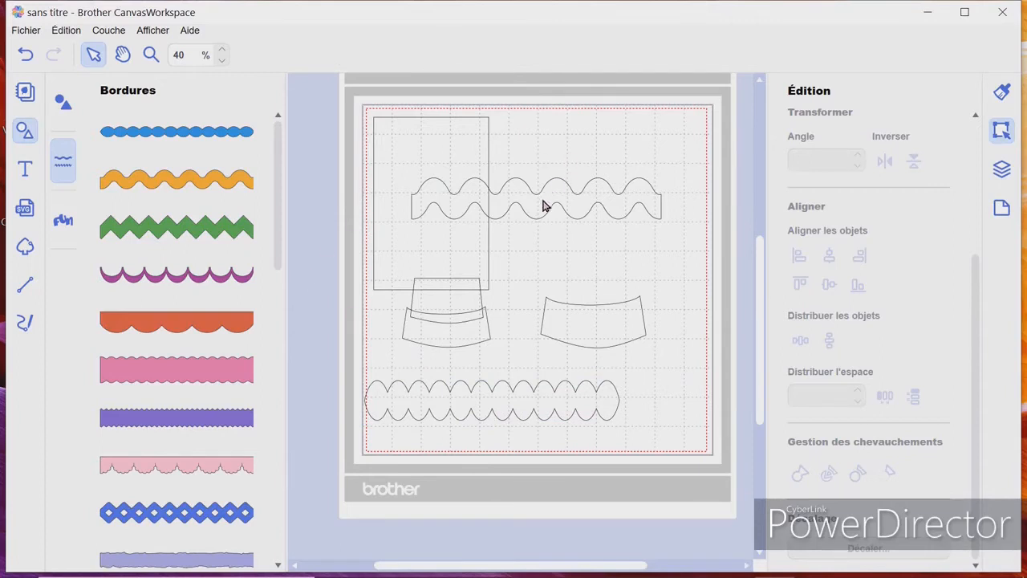
Add a plain square and position it over the right end of the wavy border, enclosing its last wave
click(26, 138)
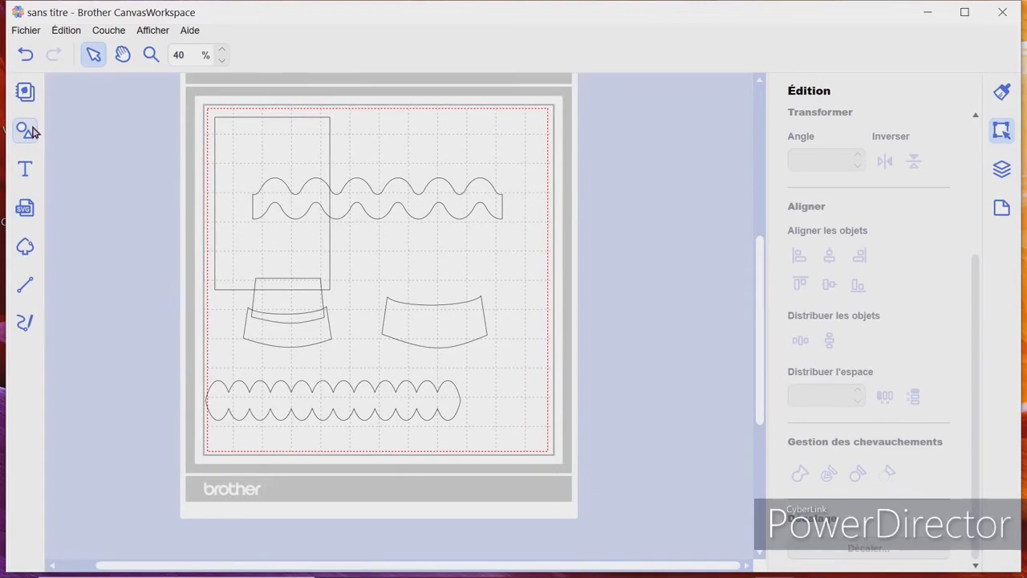
click(26, 131)
click(62, 102)
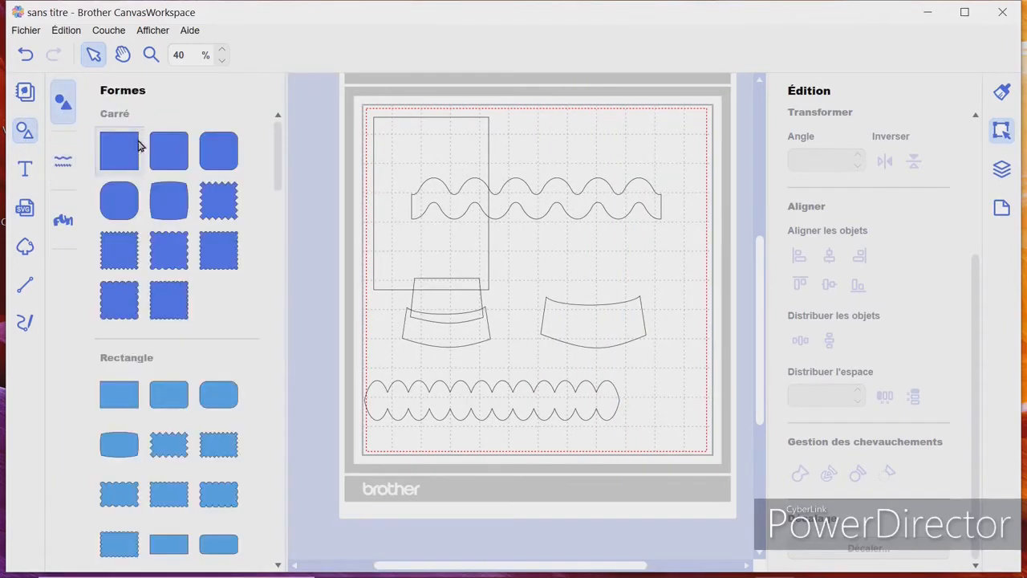
click(127, 159)
drag(405, 152, 668, 190)
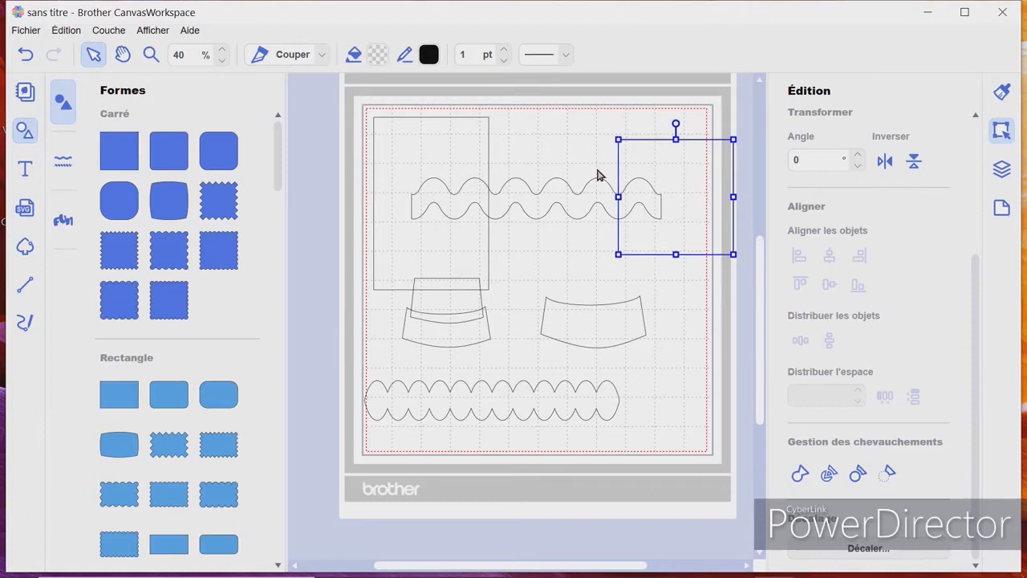
Divide the wavy border with the overlapping square and pull the cut-off single wave out above the curved band
drag(574, 160, 636, 216)
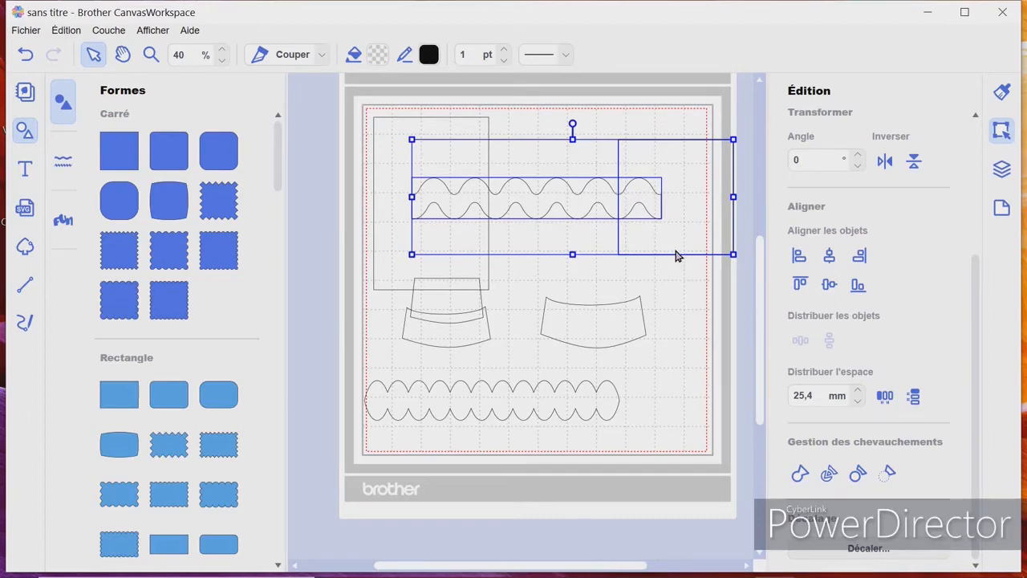
click(835, 479)
click(686, 259)
drag(654, 206, 591, 274)
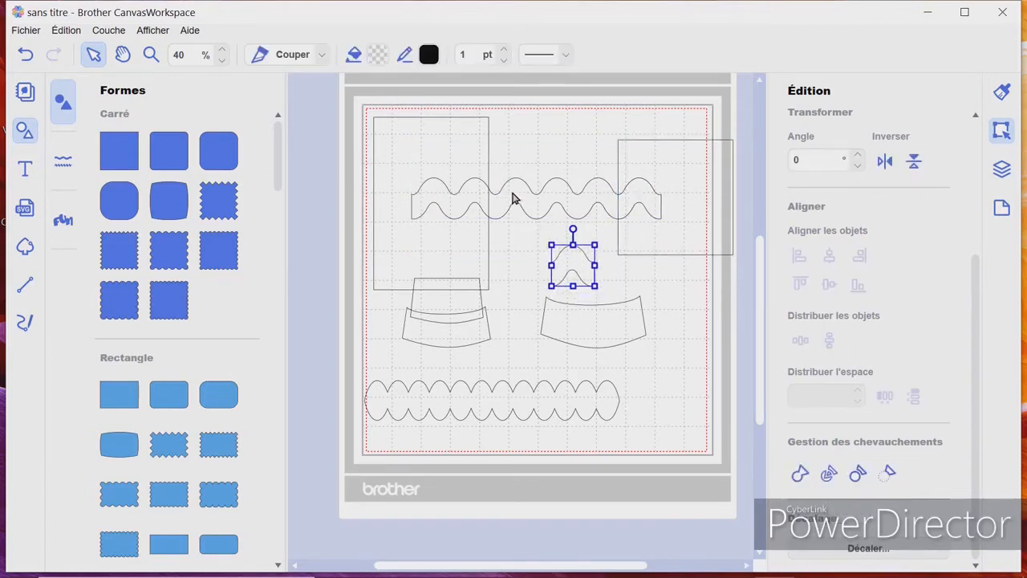
Delete the square and the rest of the wavy border, keeping only the single wave piece
click(531, 166)
drag(531, 167, 655, 218)
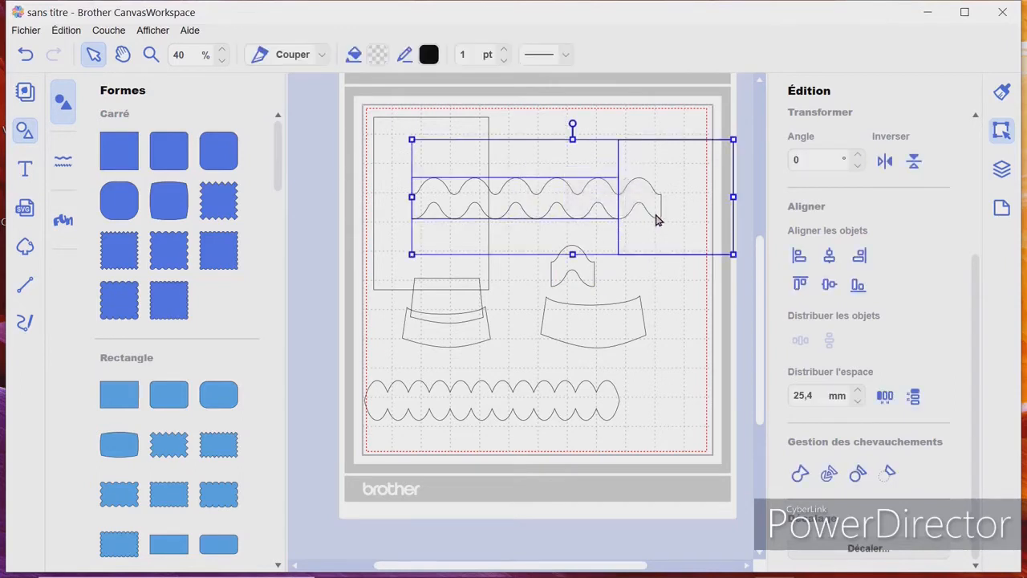
key(Delete)
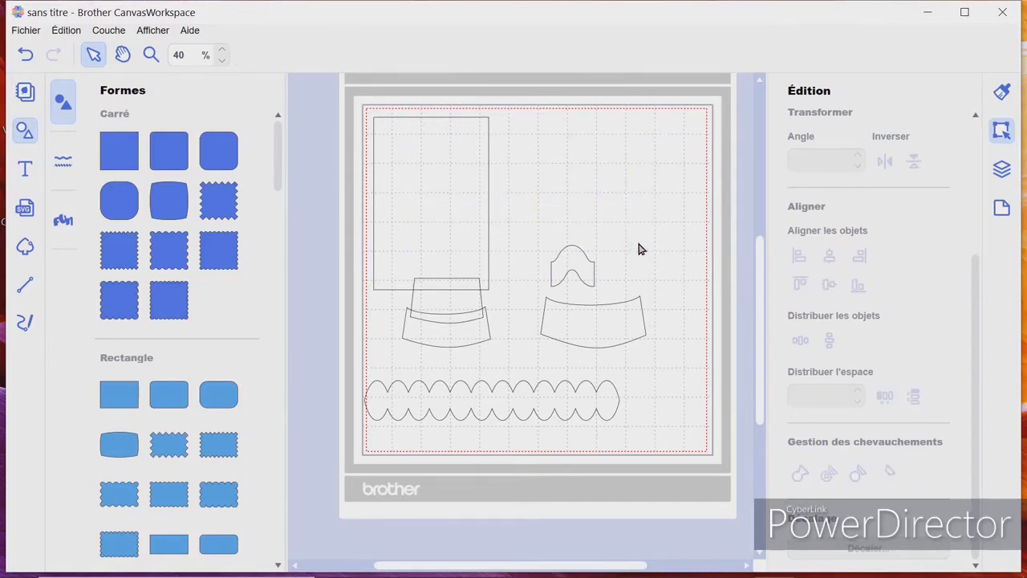
Shrink the single wave piece proportionally to about a third of its size
click(571, 271)
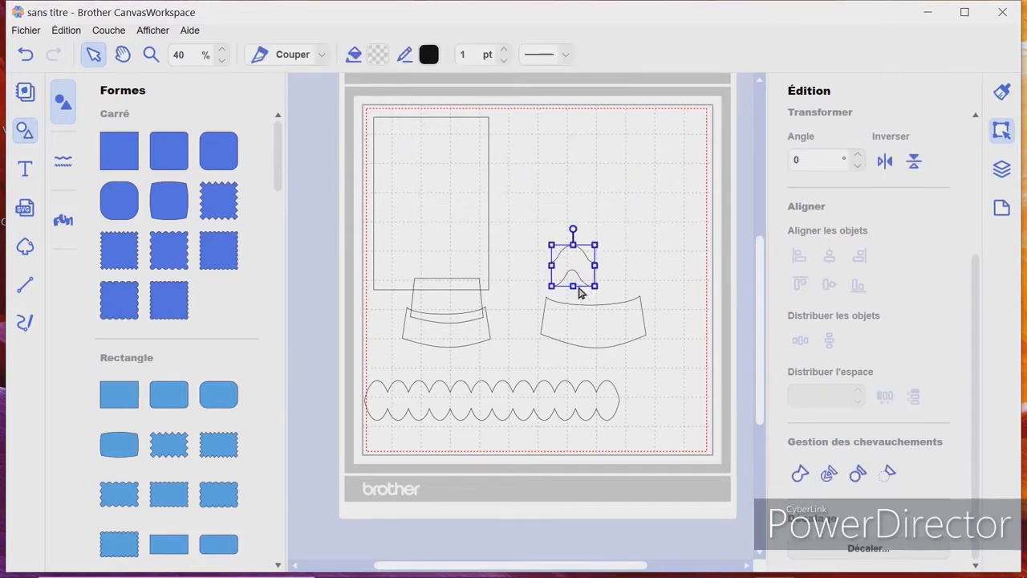
drag(598, 289, 571, 273)
click(581, 280)
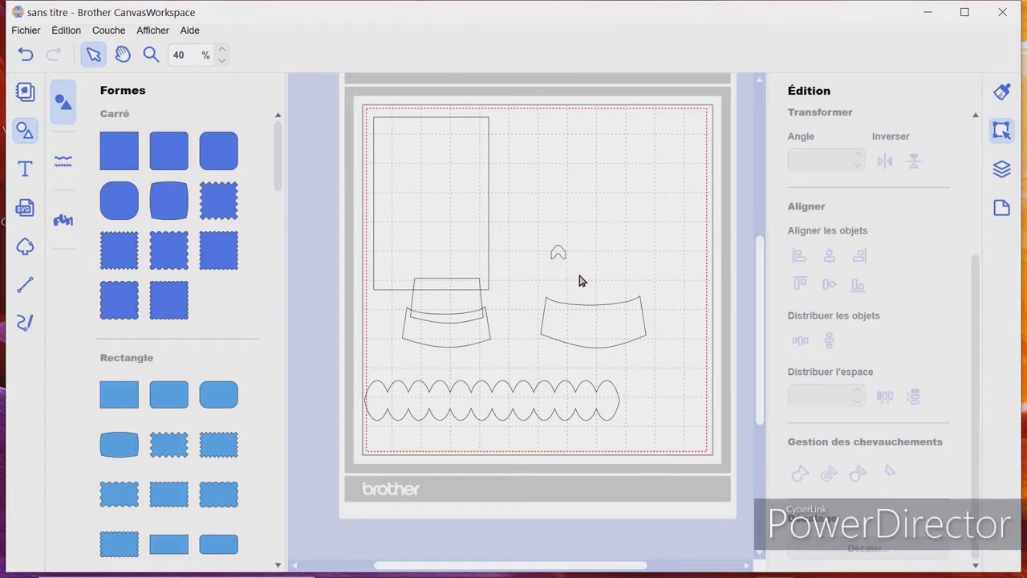
click(565, 257)
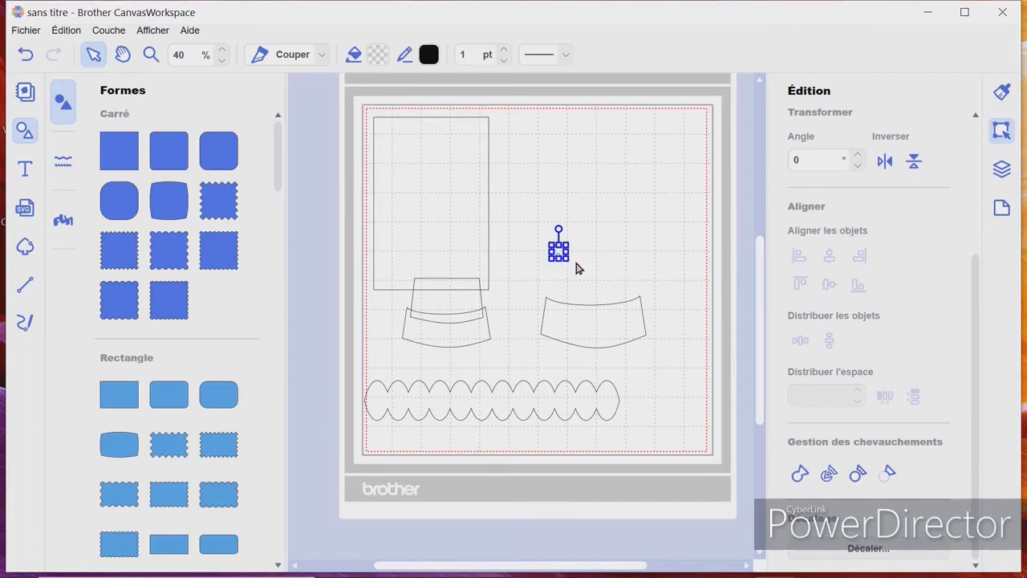
click(587, 234)
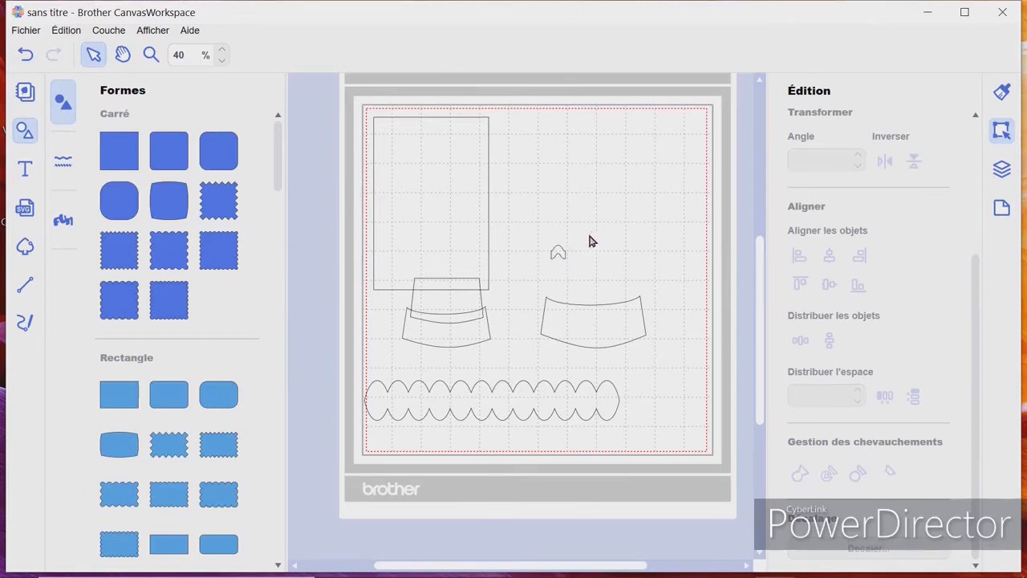
Duplicate the small wave piece three times
click(556, 249)
right_click(560, 251)
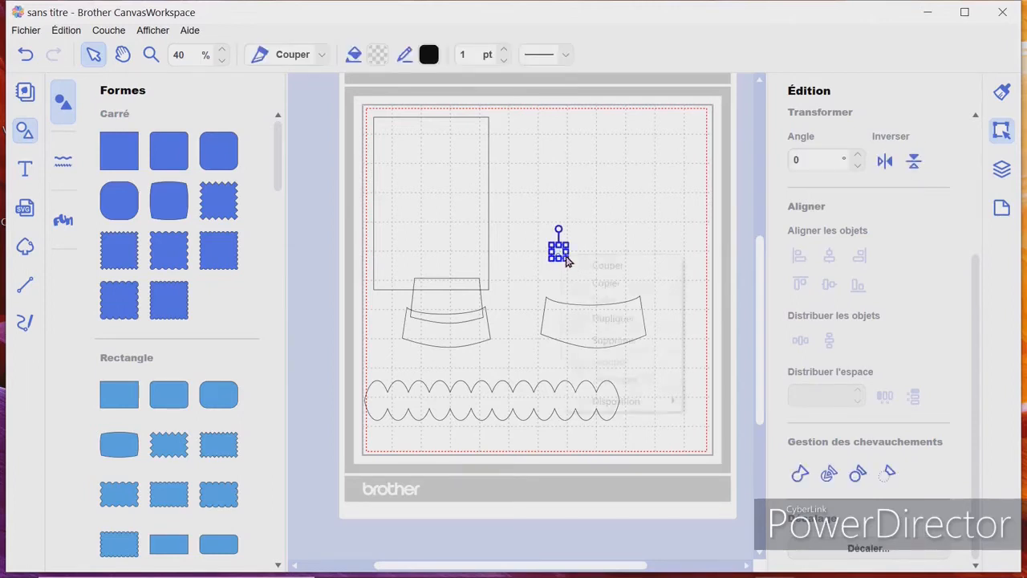
click(617, 319)
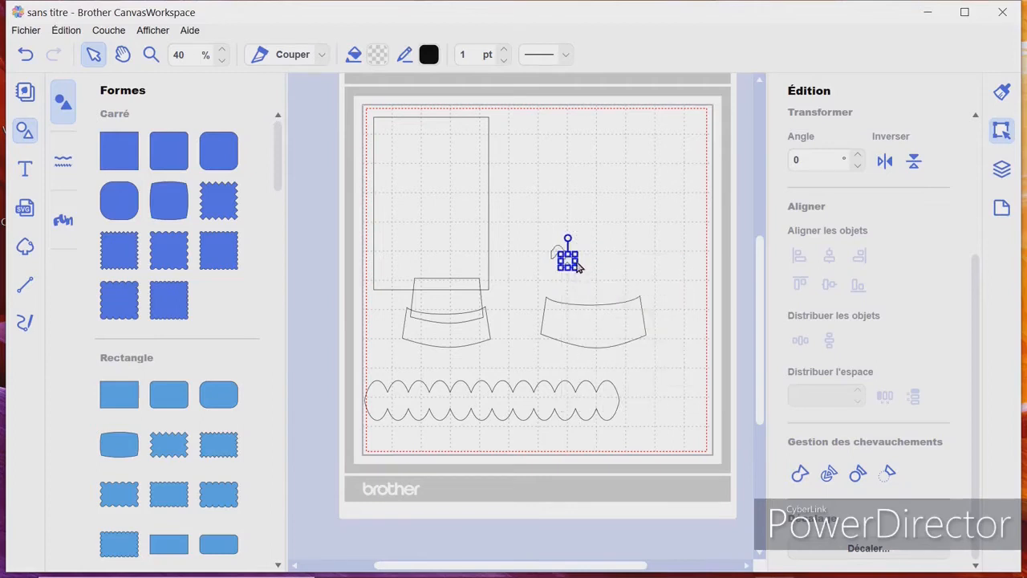
right_click(588, 266)
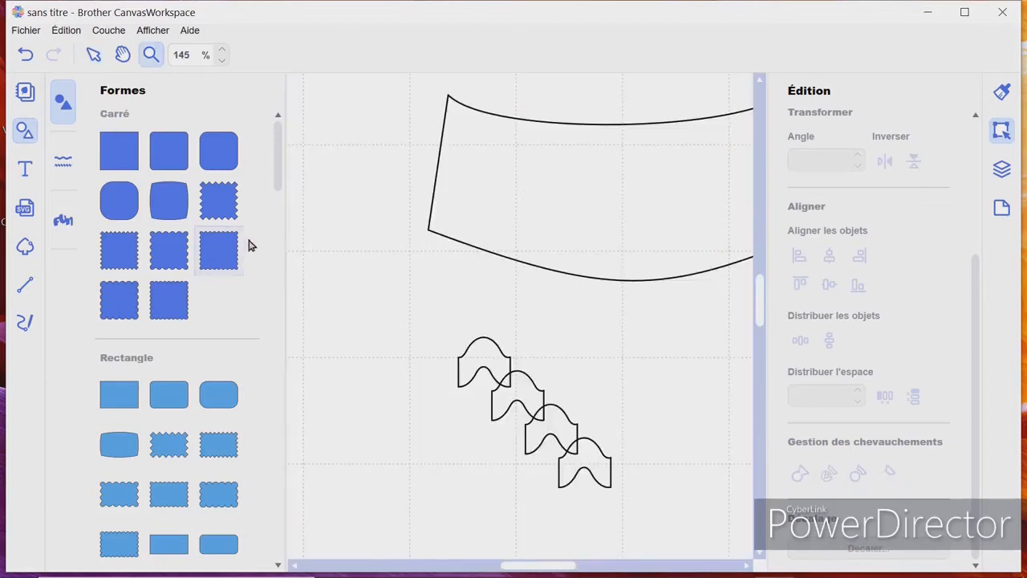
Move the first wave piece into the lower-left corner of the curved band and rotate it to 12° to follow the edge
click(96, 54)
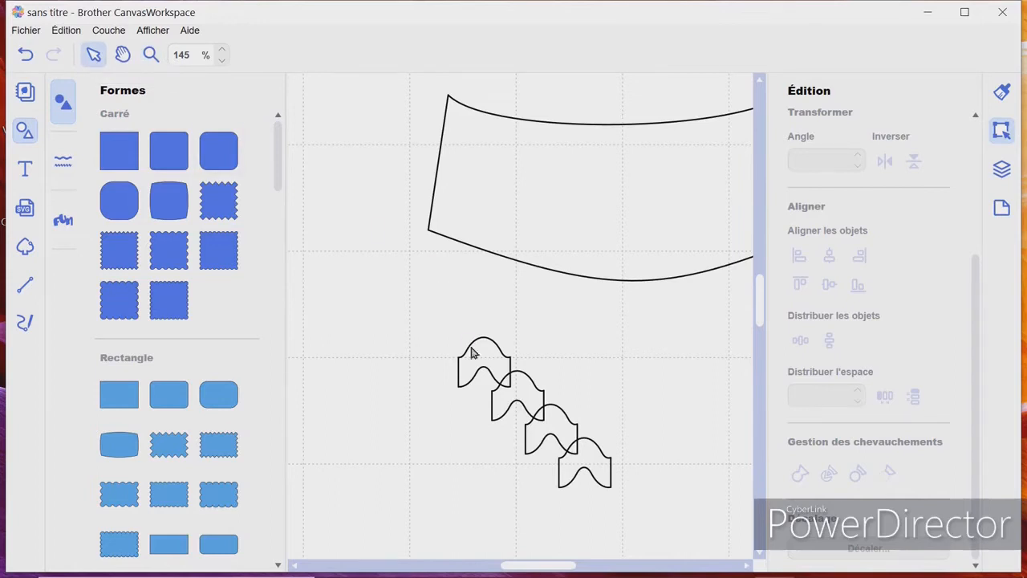
click(484, 369)
drag(484, 369, 461, 193)
drag(463, 148, 476, 147)
drag(476, 189, 473, 211)
mouse_move(470, 171)
mouse_down()
mouse_move(477, 178)
mouse_move(471, 170)
mouse_up()
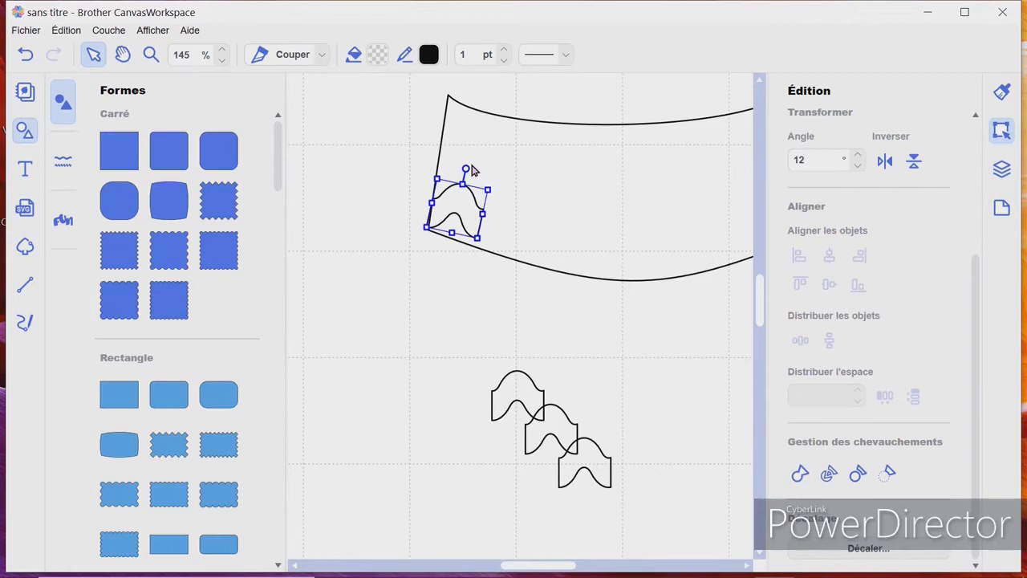
drag(479, 213, 479, 207)
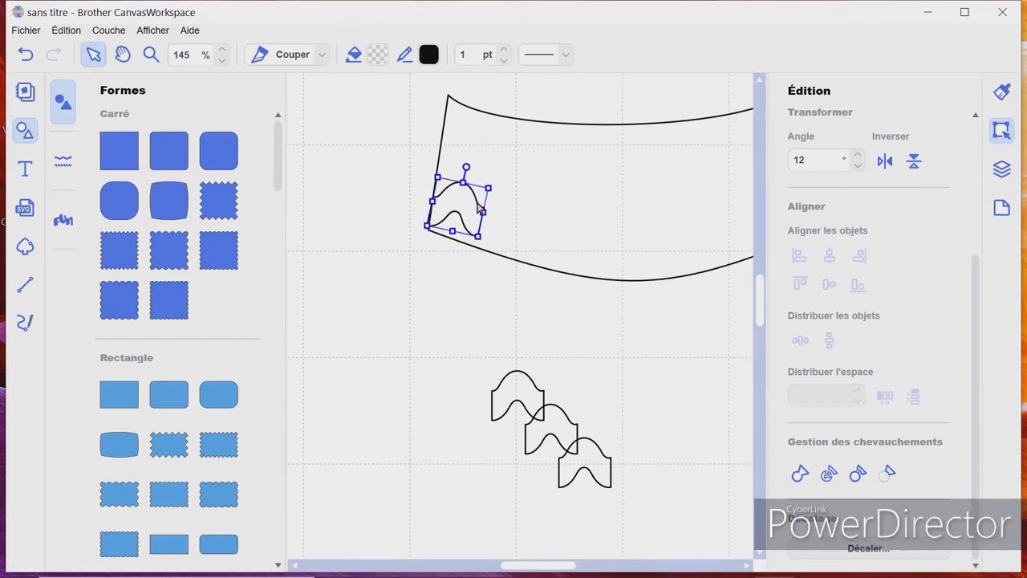
click(539, 293)
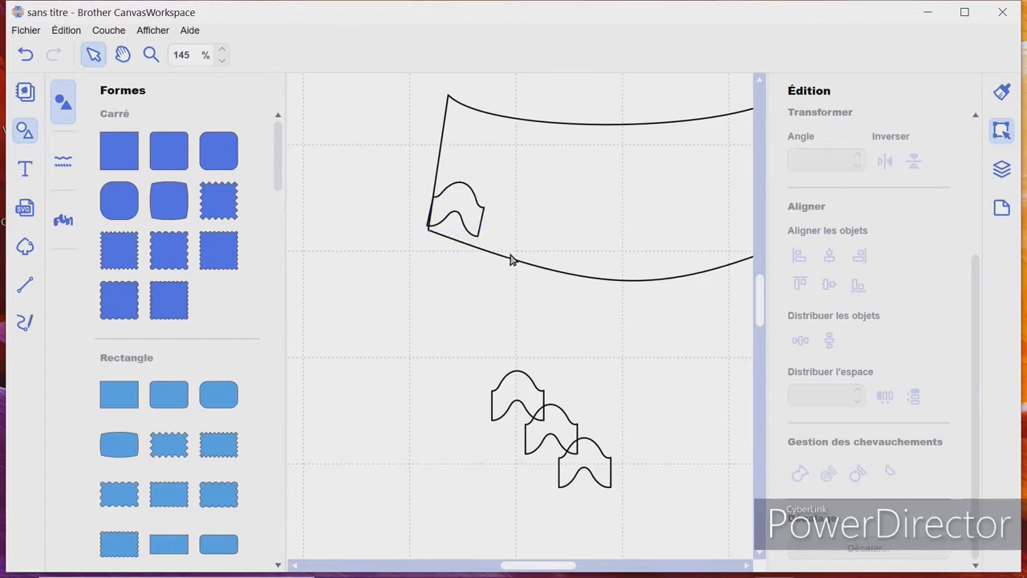
Place the second wave piece against the first and rotate it further clockwise so their upper curves join along the band
drag(527, 396, 518, 185)
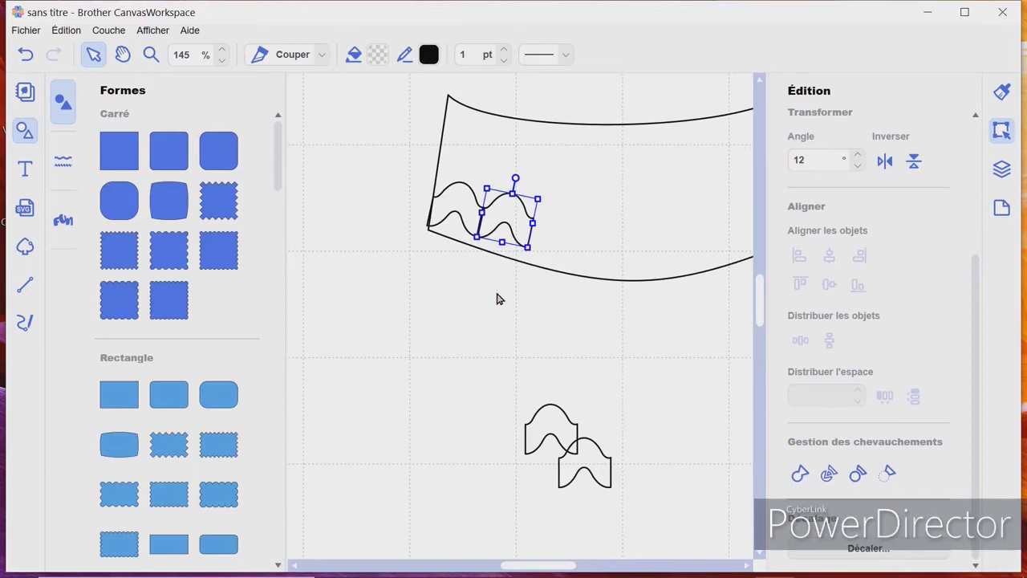
click(488, 309)
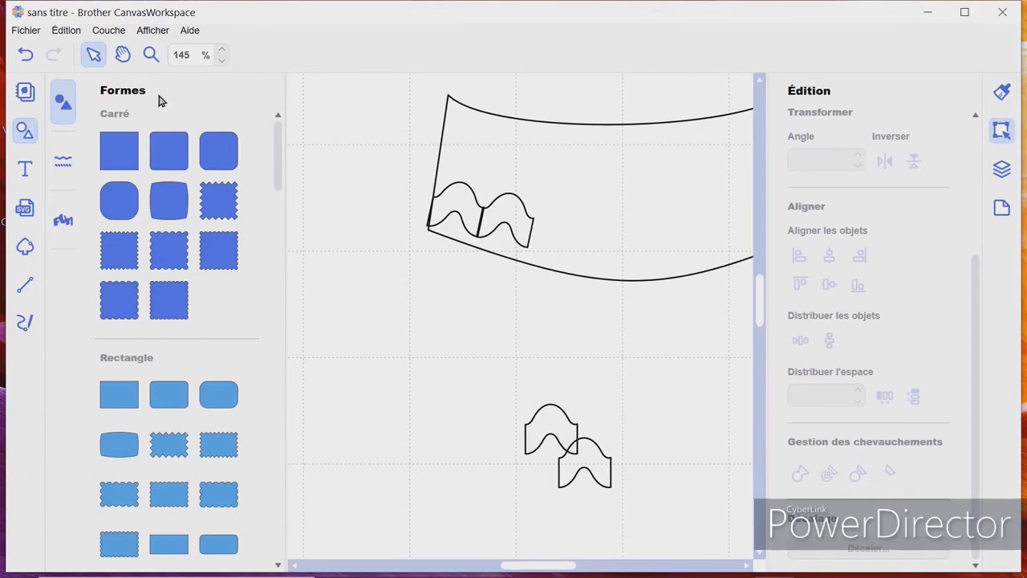
click(151, 54)
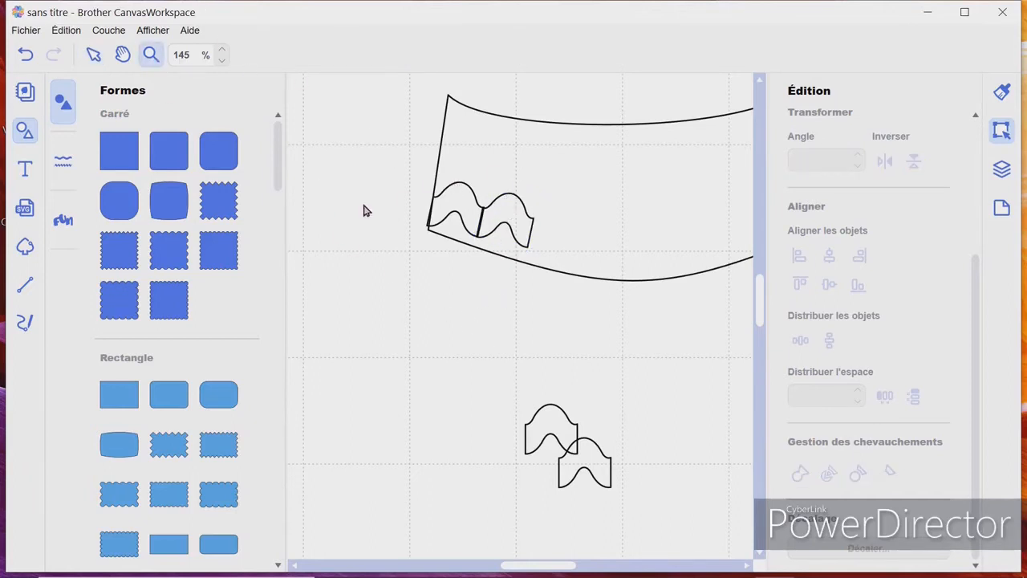
click(493, 223)
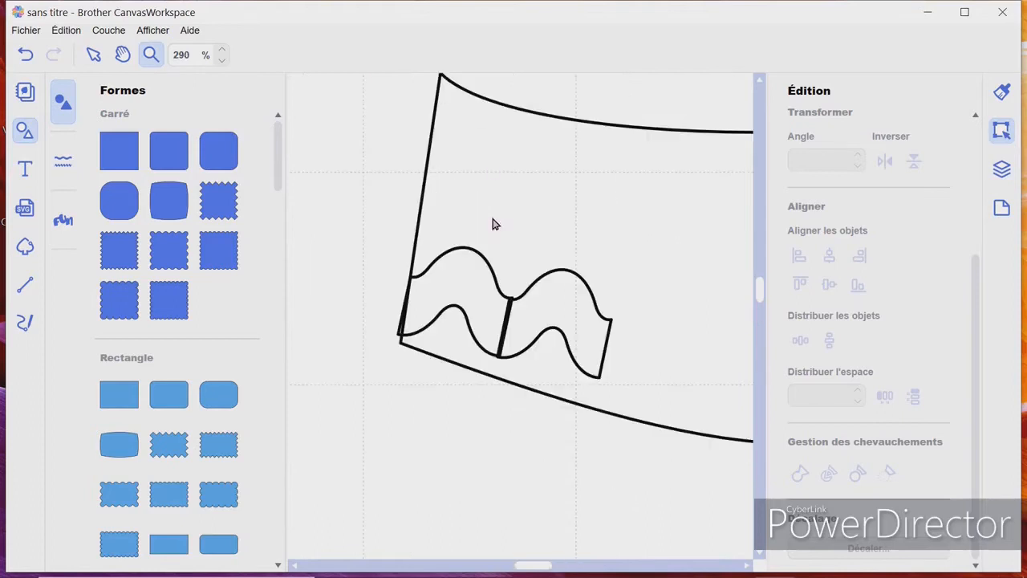
click(94, 56)
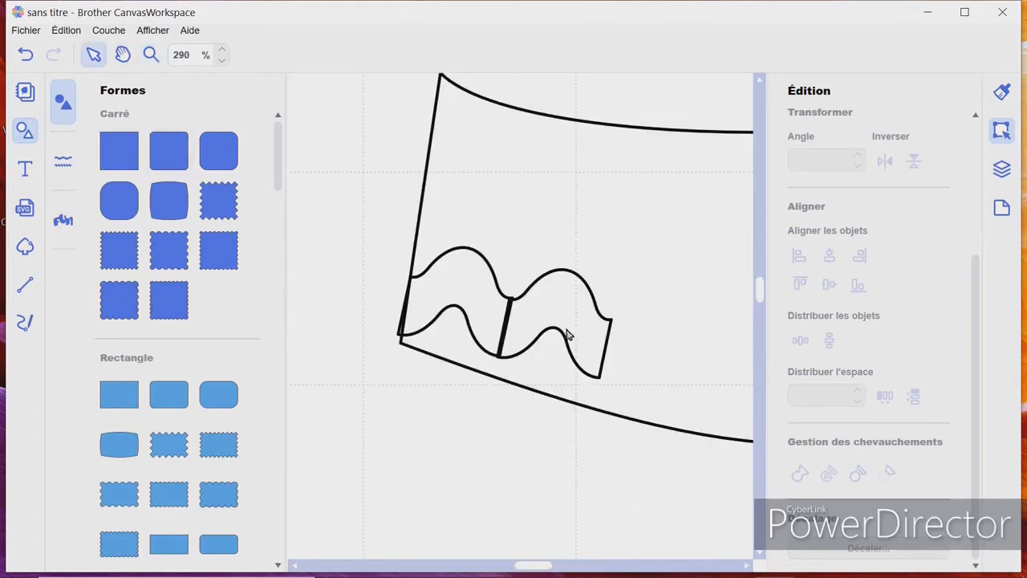
click(588, 296)
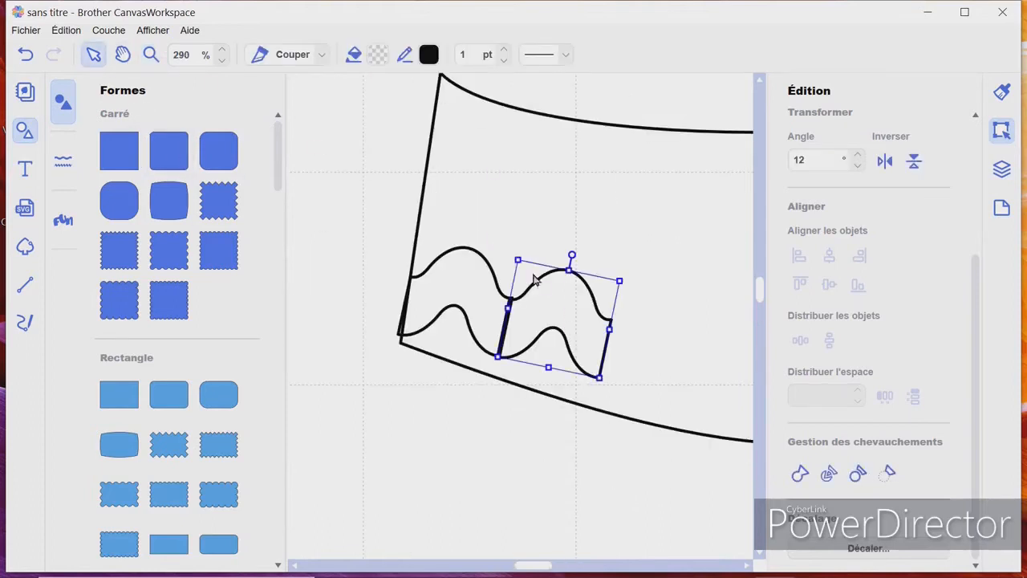
drag(579, 262, 584, 267)
drag(561, 306, 563, 304)
drag(577, 263, 585, 263)
drag(571, 304, 572, 317)
click(510, 468)
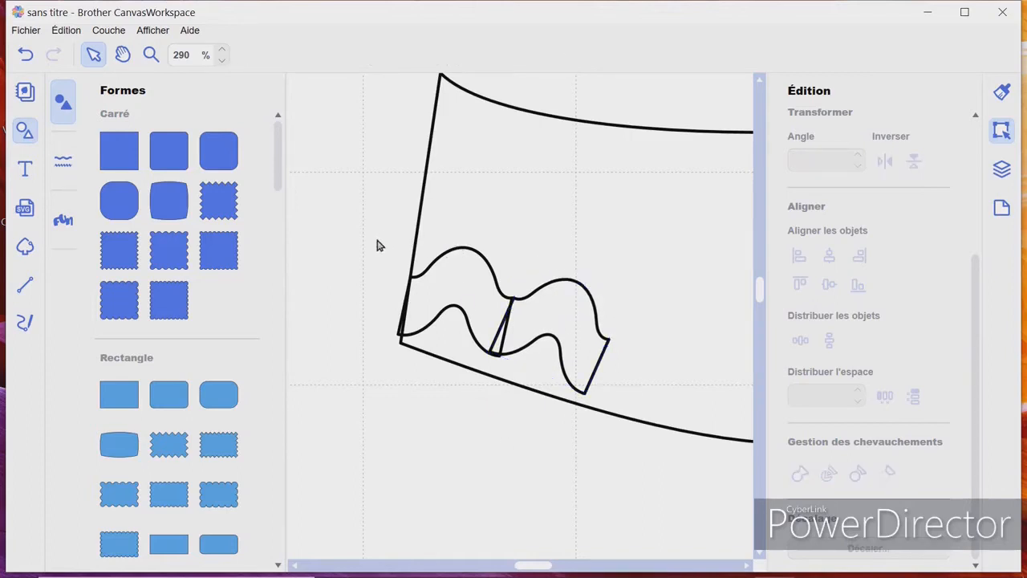
Move the curved band aside from the two wave pieces and hide the band's layer
drag(378, 268, 357, 341)
drag(484, 158, 410, 168)
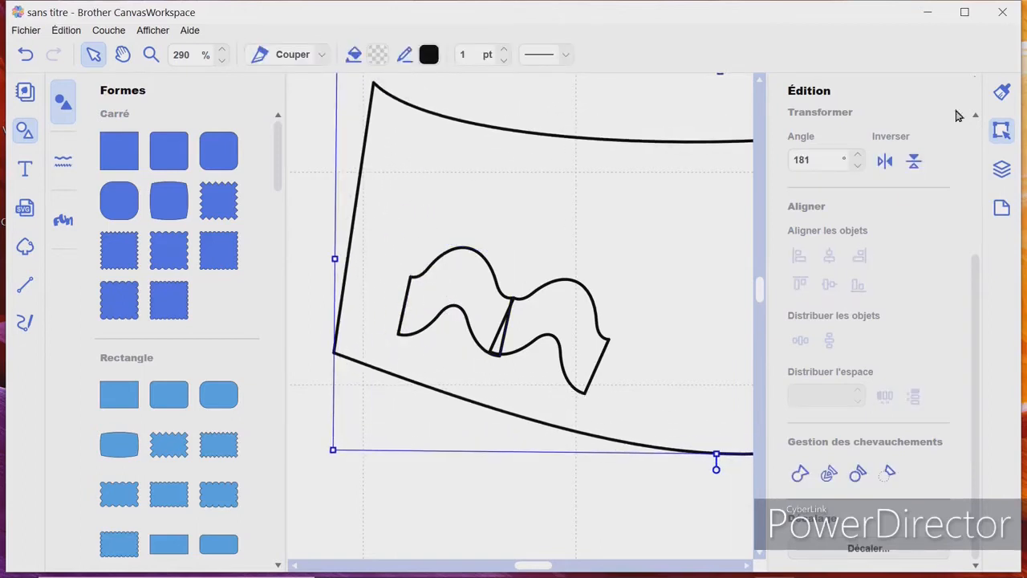
click(1012, 171)
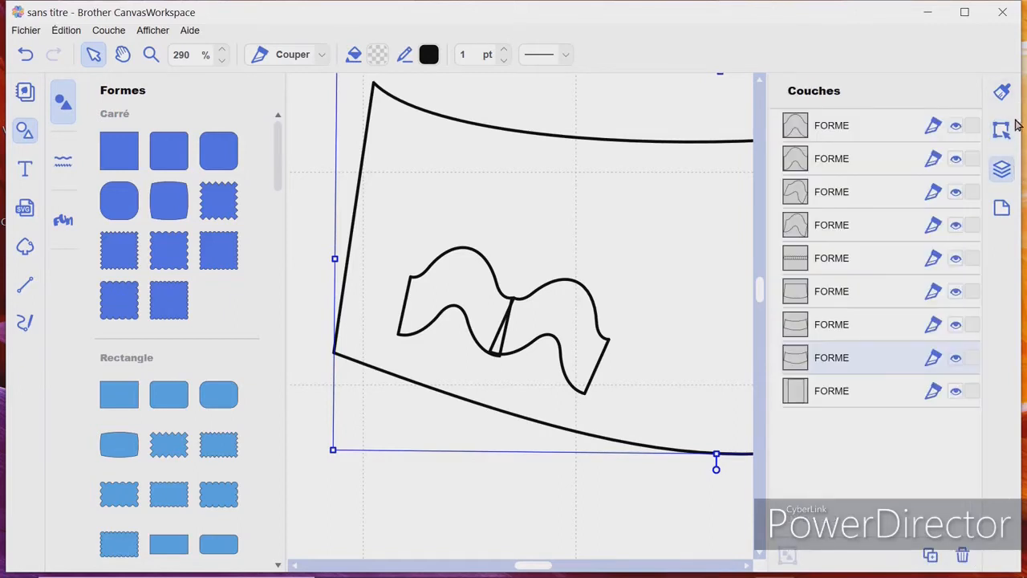
click(956, 359)
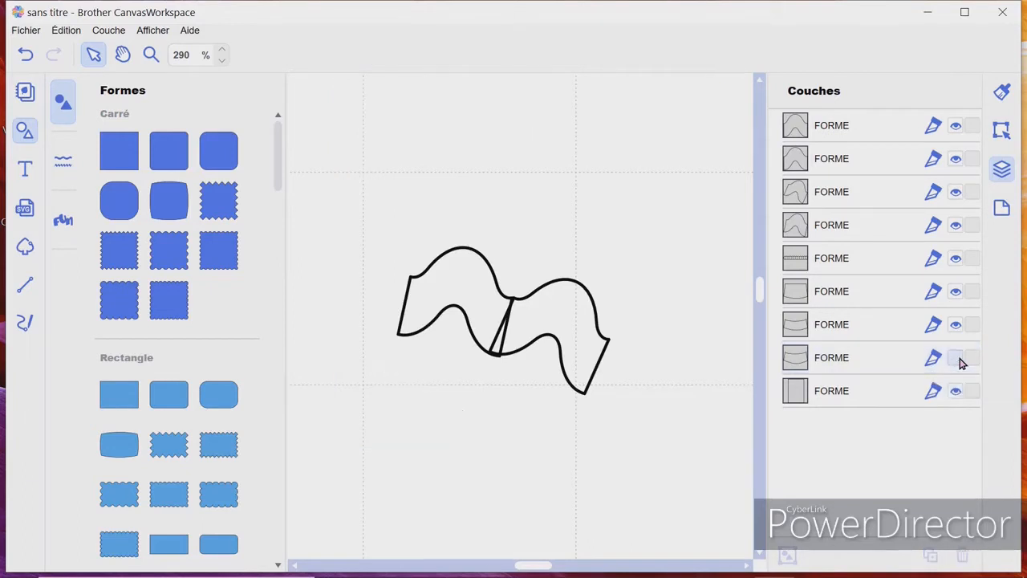
Select both adjoining wave pieces together and open their object editing options
click(430, 255)
shift+click(607, 366)
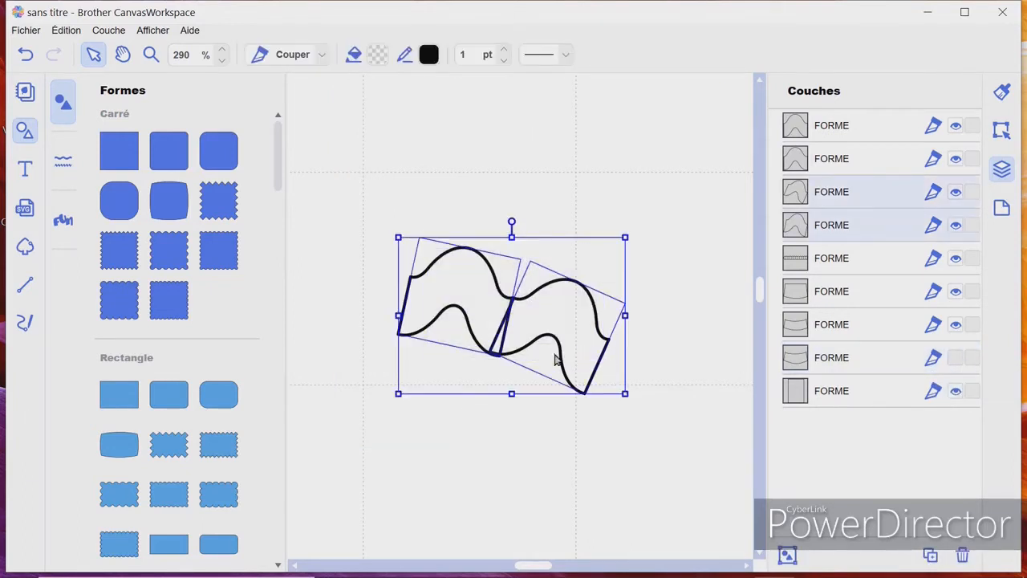
click(1002, 95)
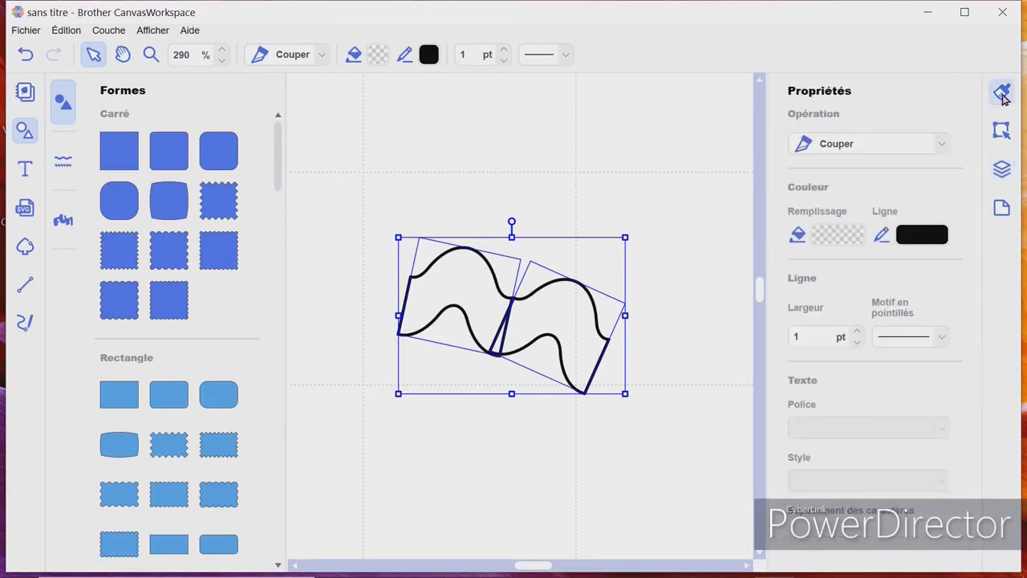
click(1001, 134)
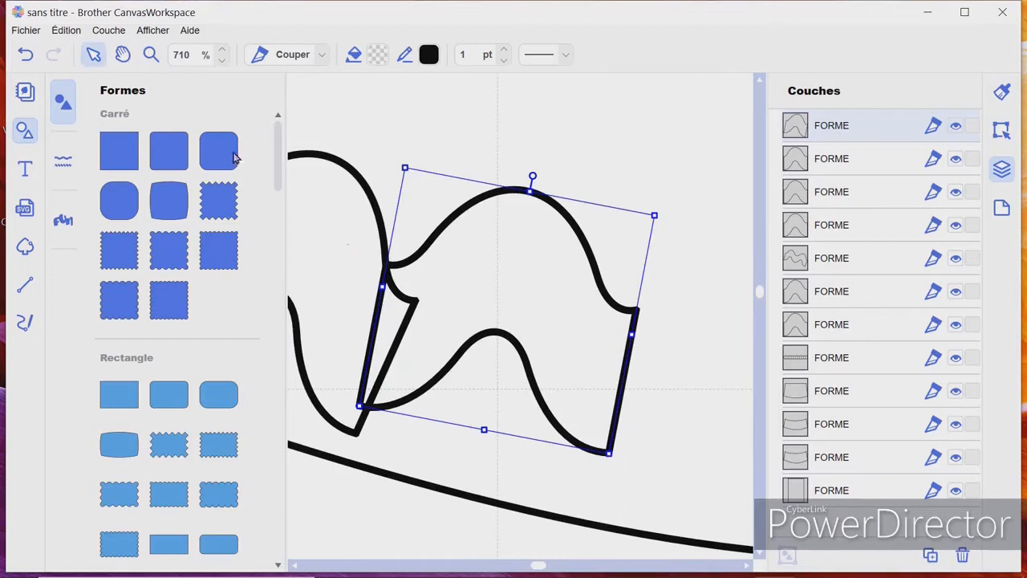
double_click(440, 258)
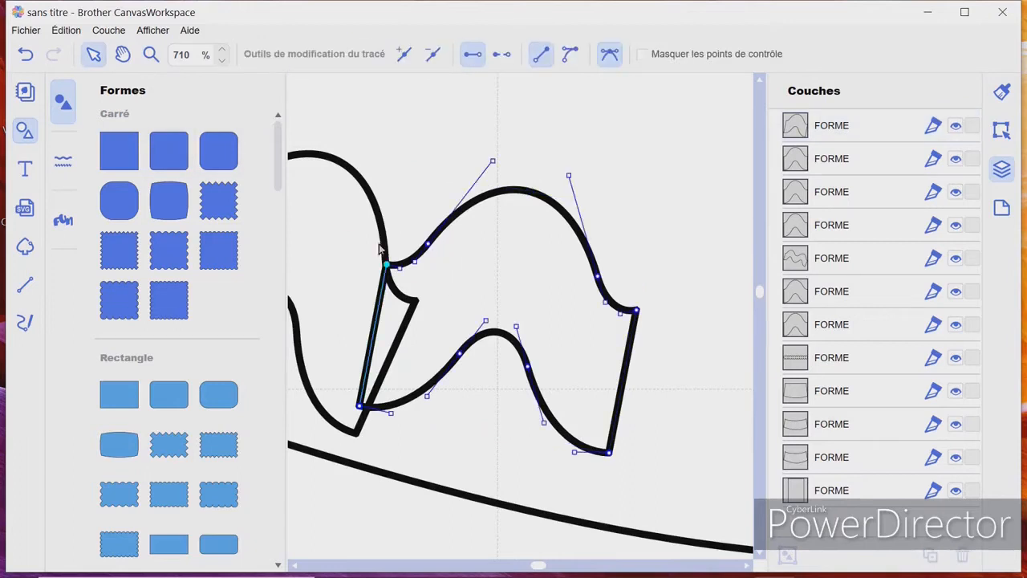
click(386, 232)
click(390, 236)
Place the next wave piece against the end of the merged waves and rotate it slightly clockwise so their curves meet
click(474, 214)
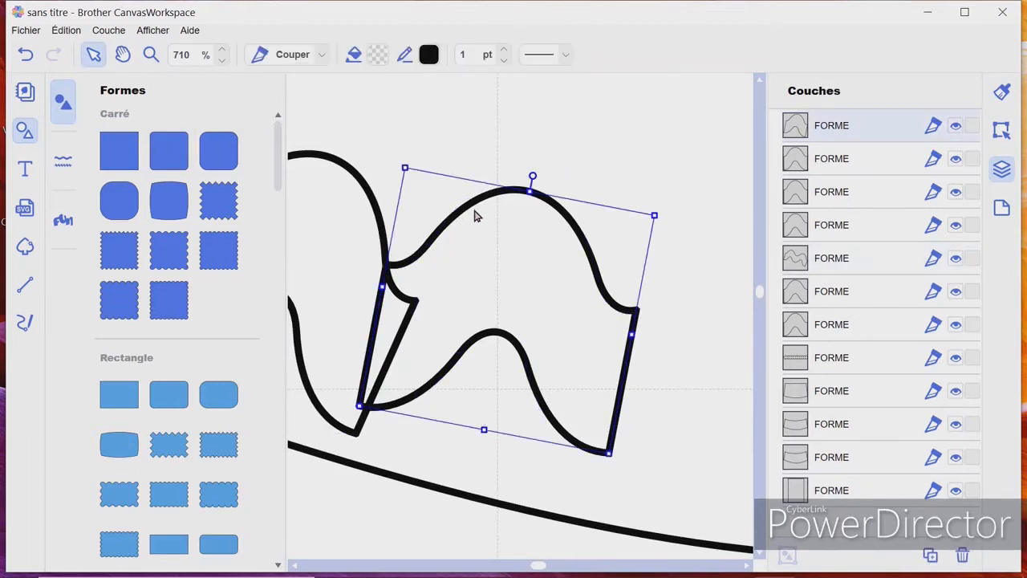
drag(479, 211, 475, 239)
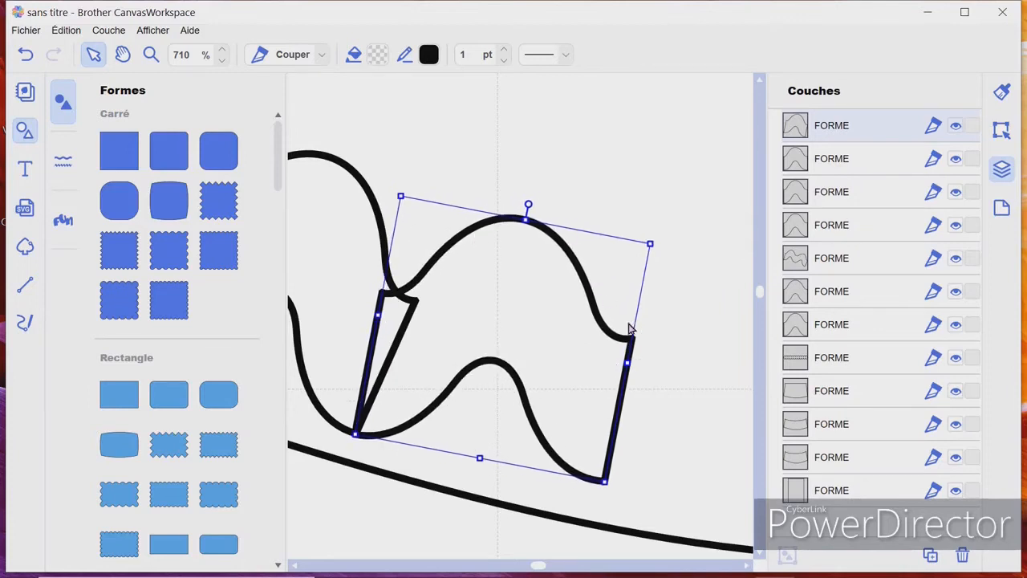
drag(536, 207, 543, 215)
drag(505, 292, 516, 305)
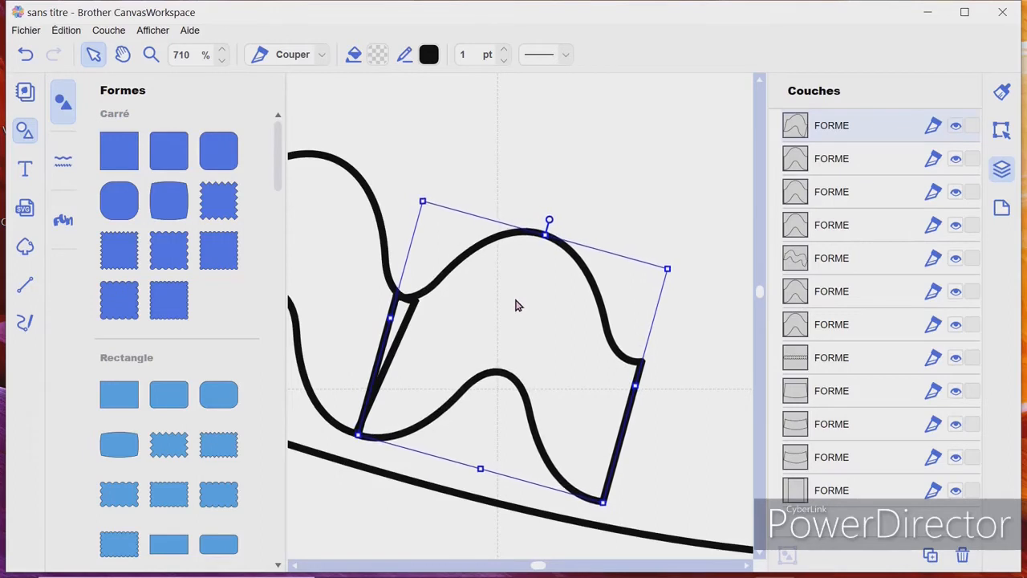
Merge the newly placed wave piece with the already joined waves into one outline
click(350, 502)
click(341, 242)
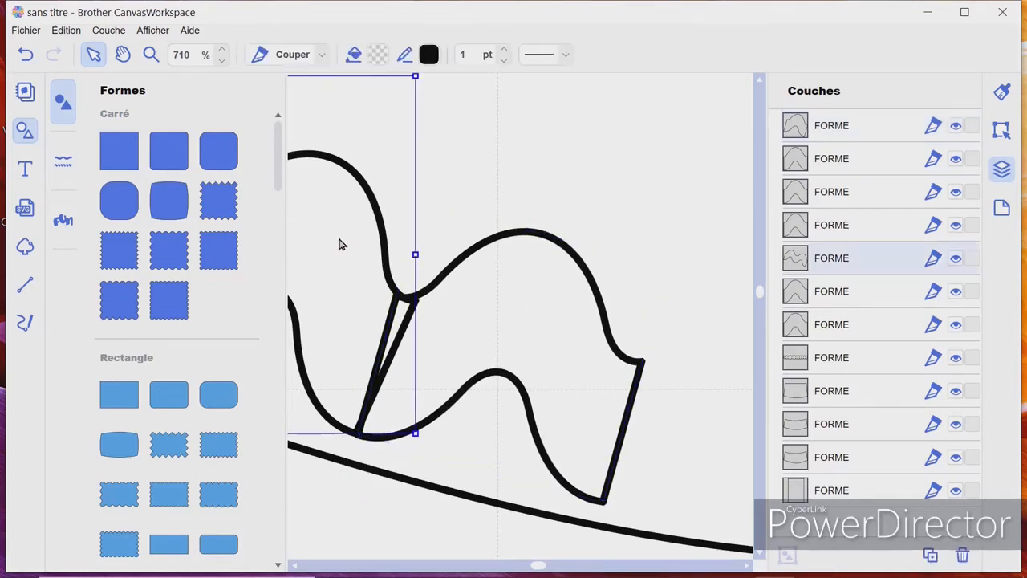
shift+click(479, 326)
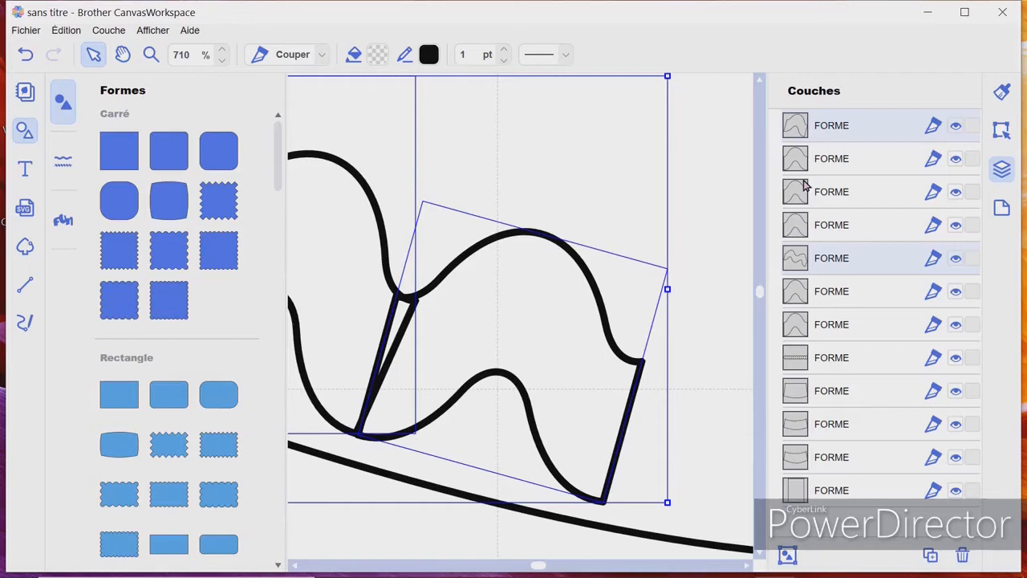
click(1003, 130)
scroll(951, 325, down, 3)
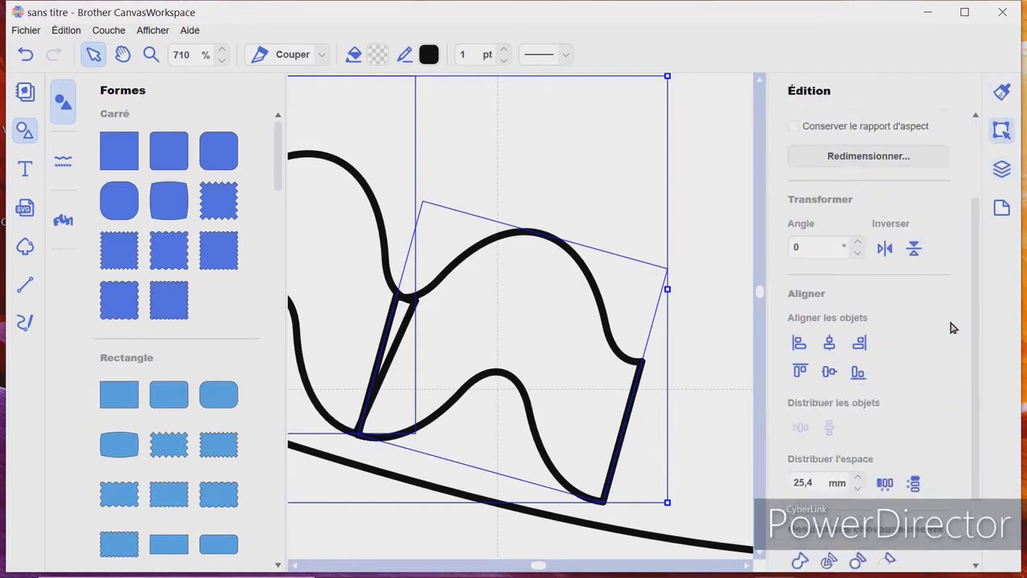
click(800, 475)
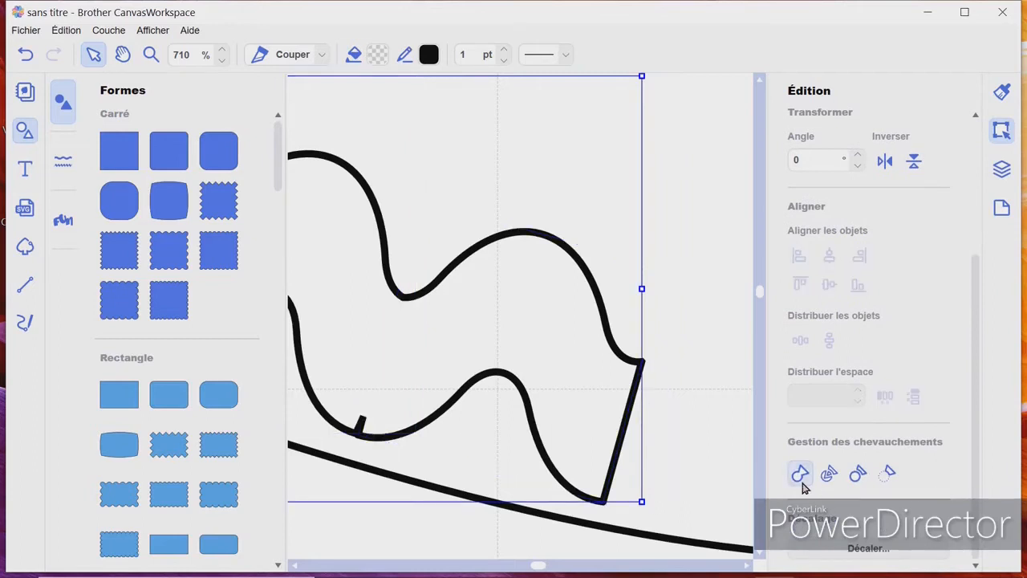
Round the valley where the merged upper curves meet by adjusting the curve handles at its lowest point
double_click(428, 299)
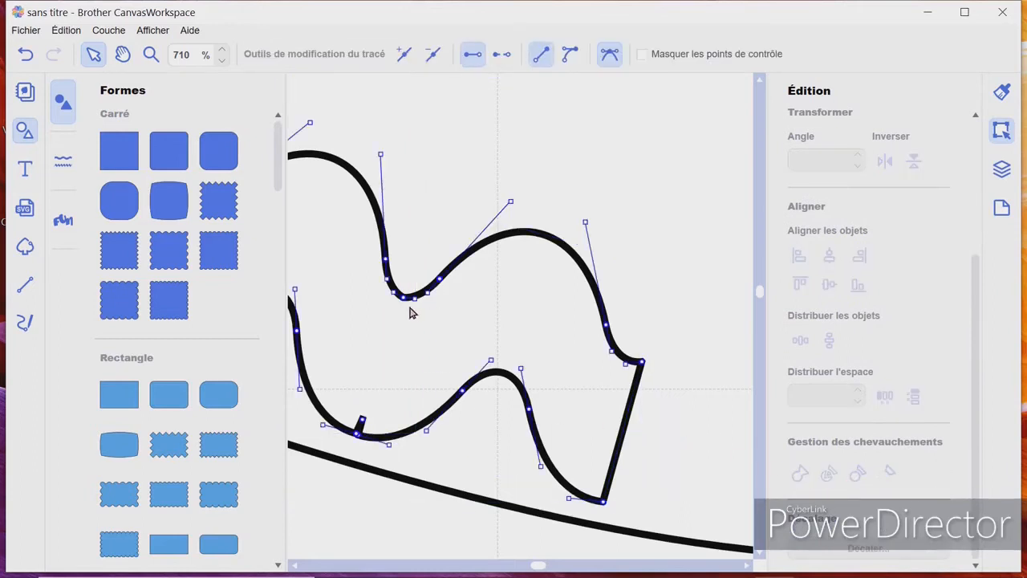
click(410, 302)
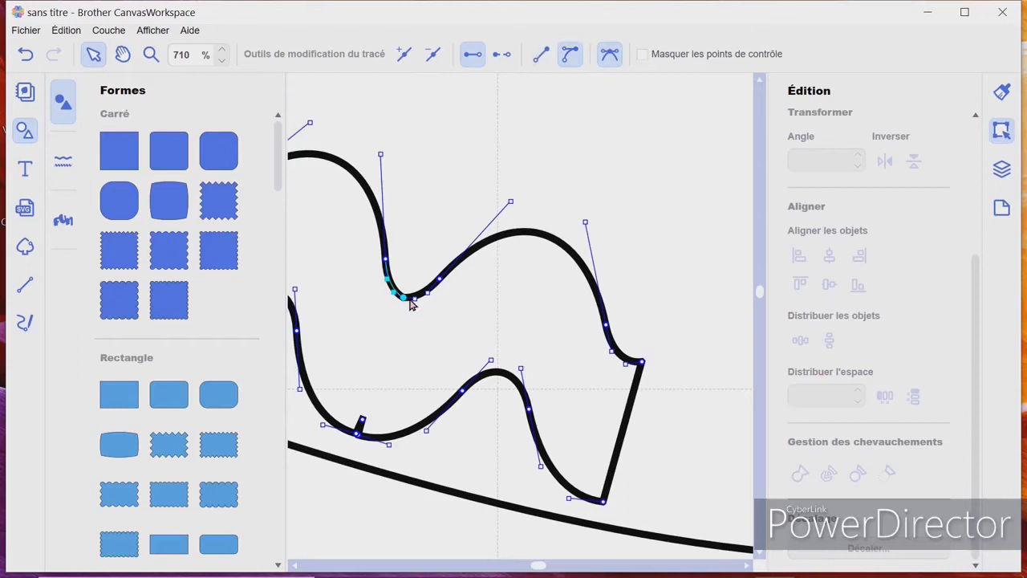
click(420, 303)
drag(421, 300, 421, 303)
Remove the notch at the lower joint by deleting its stray points, and smooth the curve with the neighbouring handles
click(362, 421)
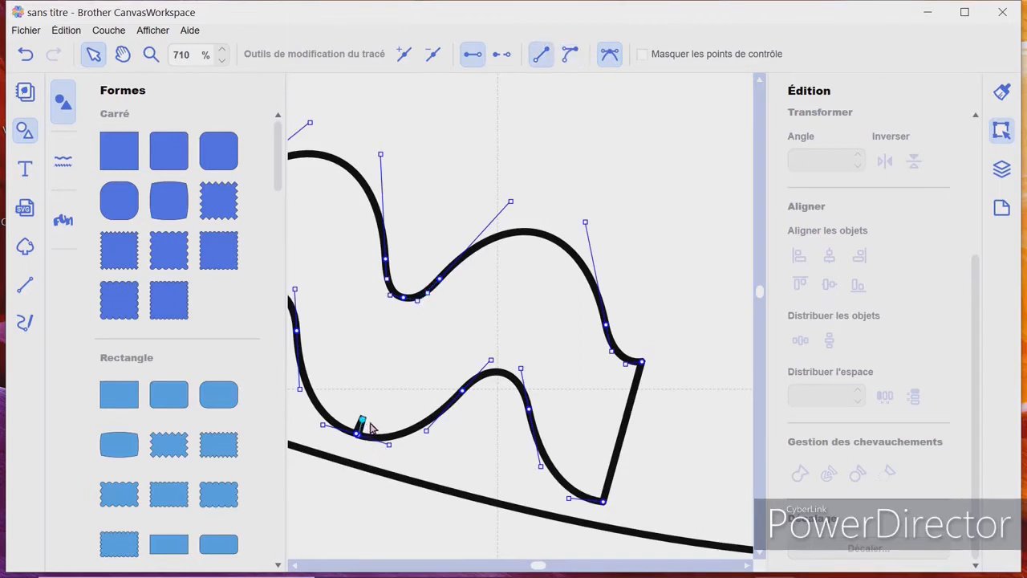
click(436, 60)
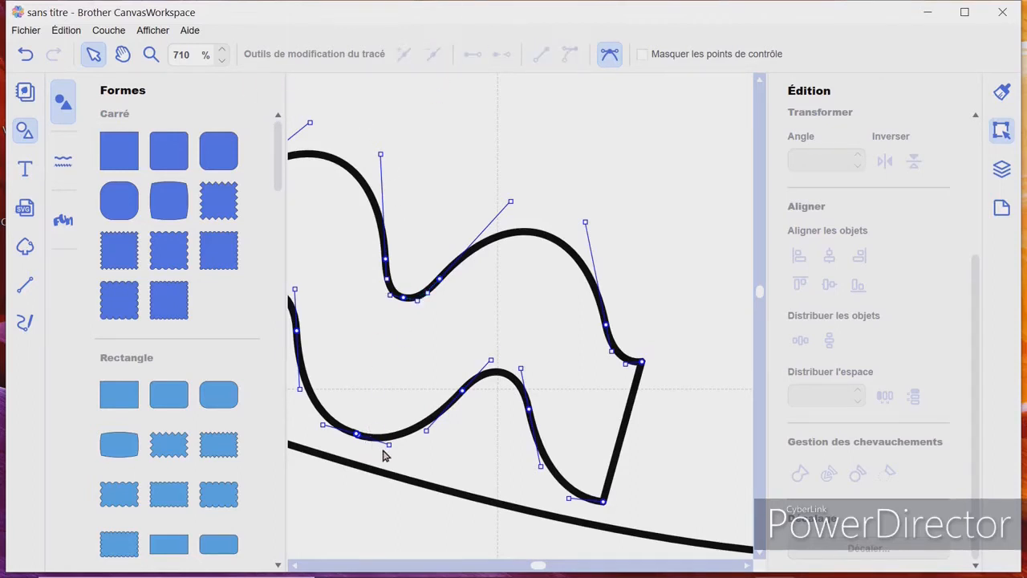
click(392, 448)
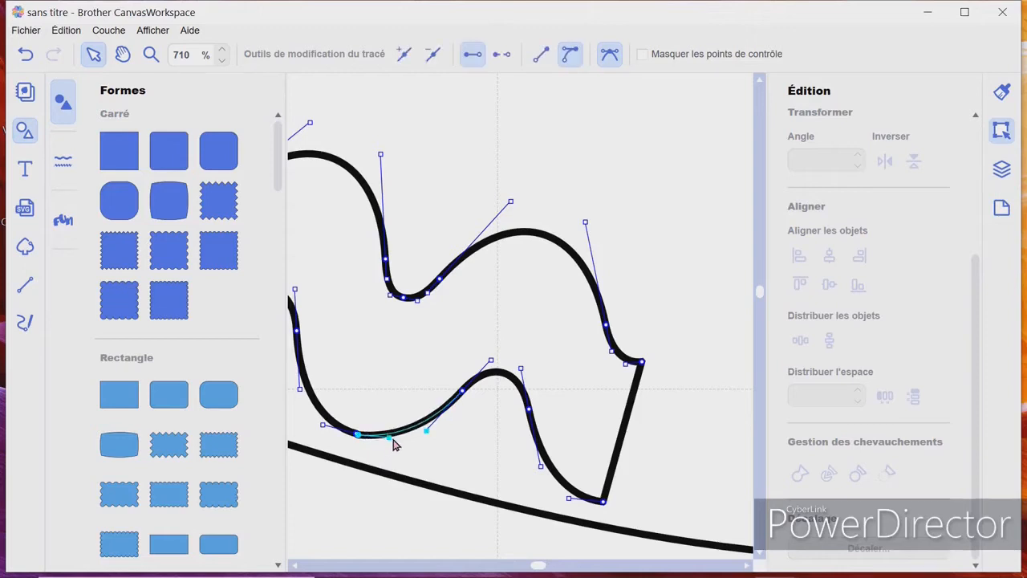
click(327, 431)
drag(327, 427, 328, 432)
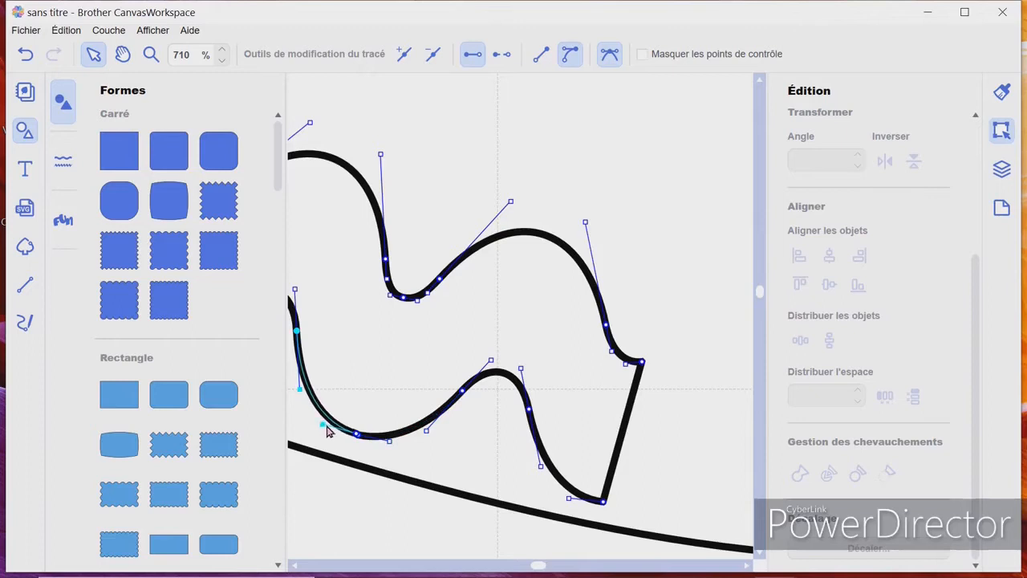
click(358, 436)
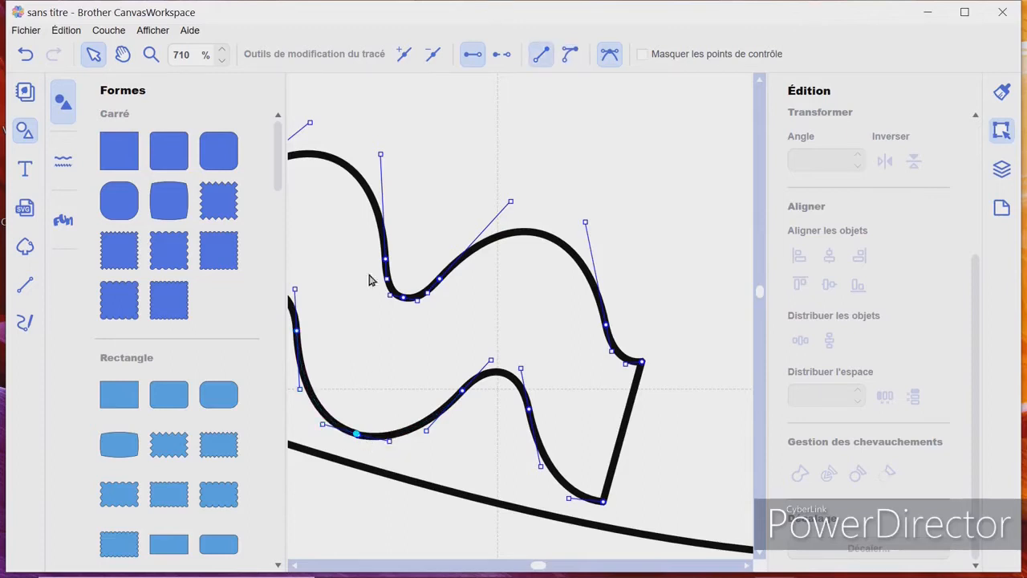
click(440, 60)
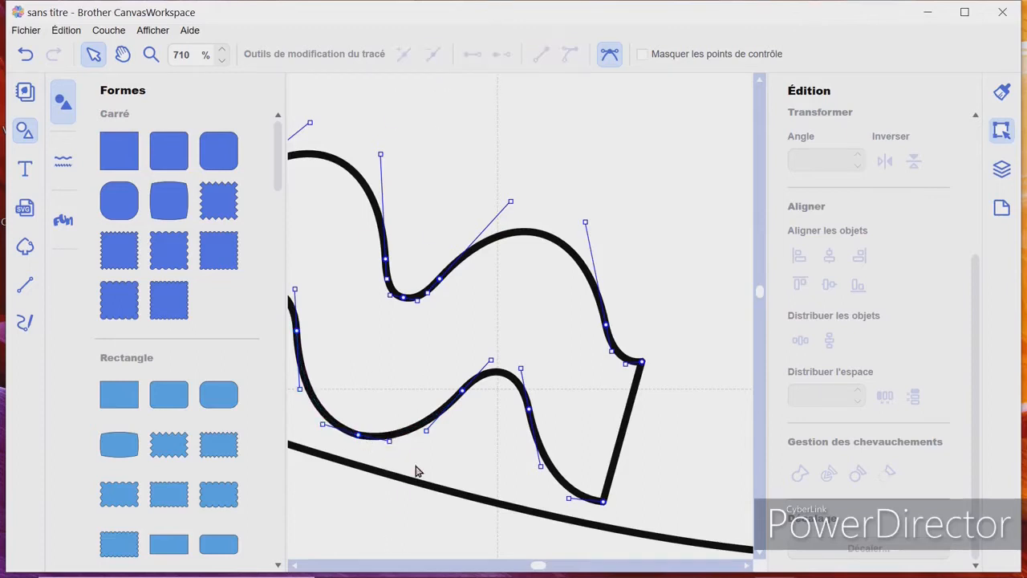
click(446, 474)
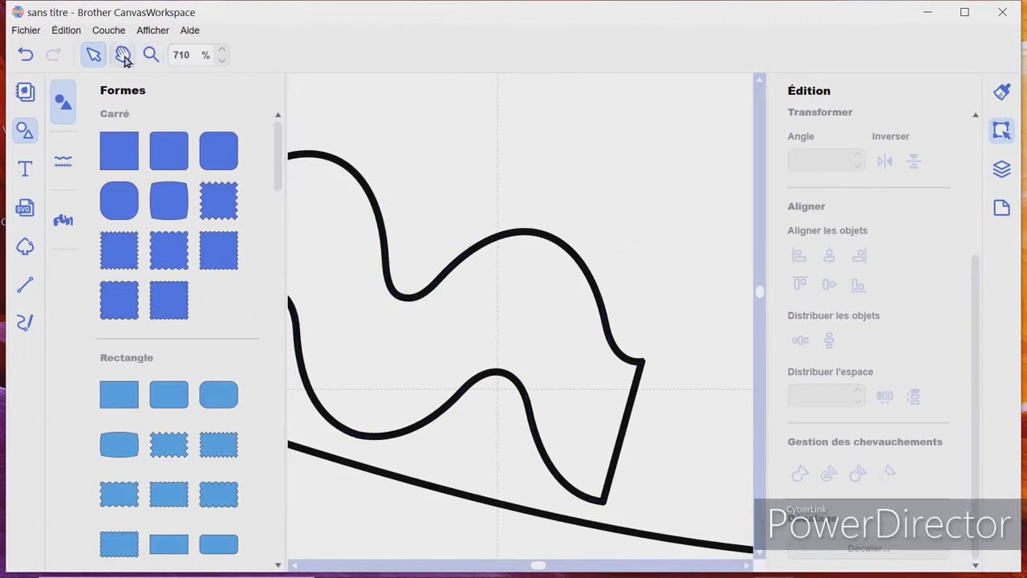
click(223, 60)
click(224, 59)
click(224, 60)
click(224, 59)
click(224, 60)
click(224, 60)
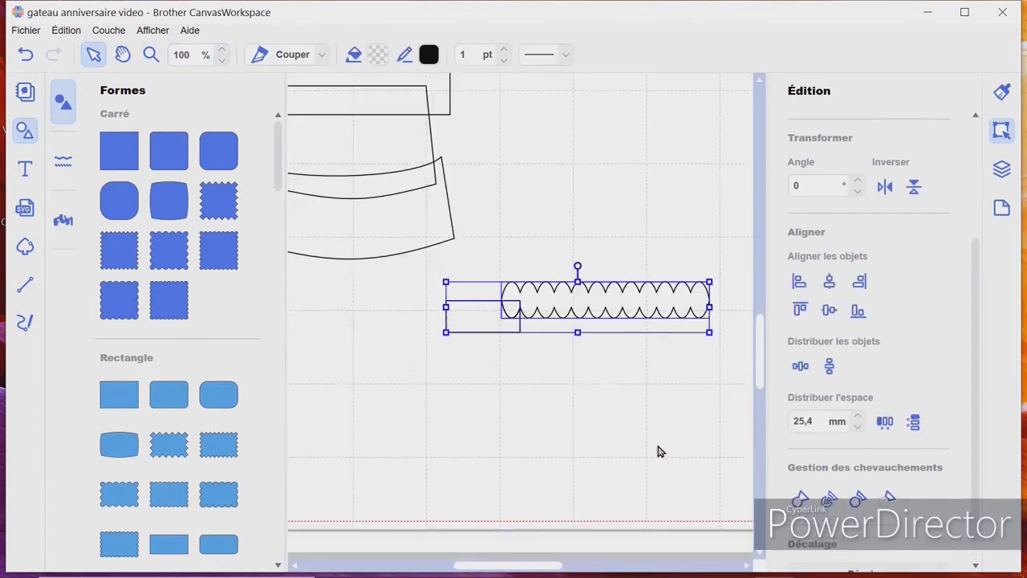
Separate the rectangle piece and the single scallop from the scalloped border, and clear away the leftover shapes
click(661, 450)
drag(492, 324, 402, 401)
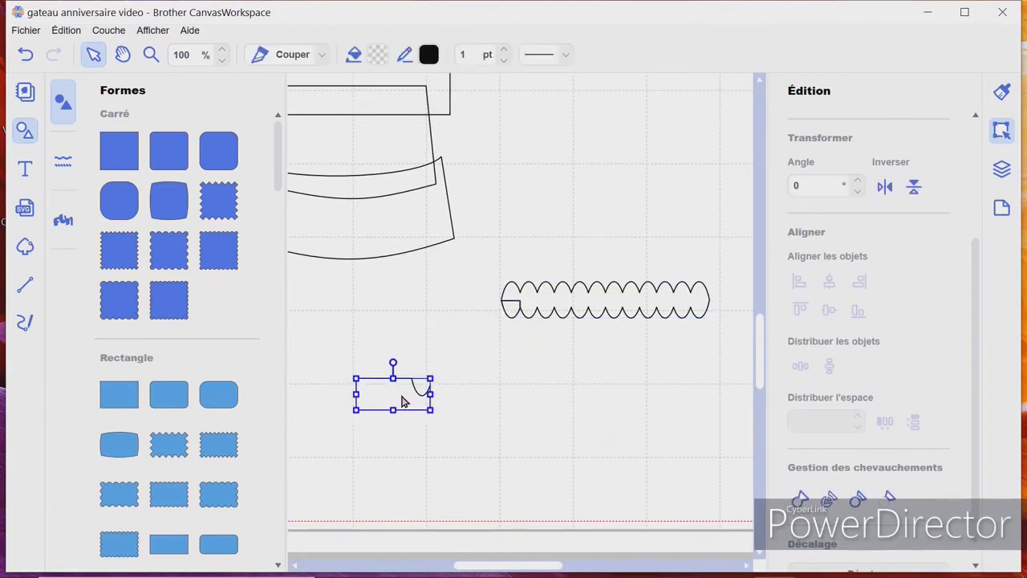
drag(518, 313, 486, 360)
click(554, 384)
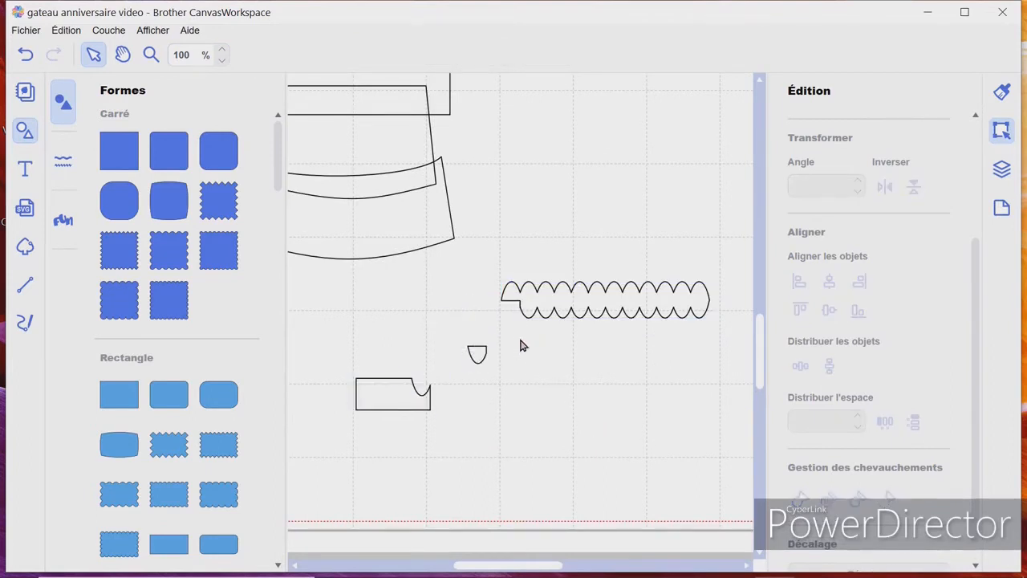
drag(506, 277, 711, 339)
click(605, 375)
drag(427, 411, 756, 332)
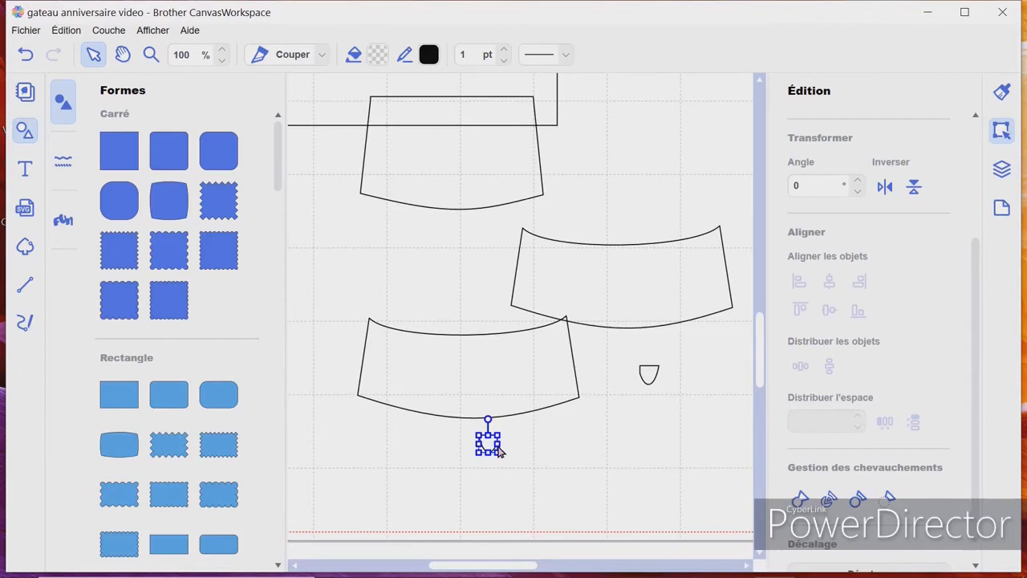
Place the small scallop in the upper-left corner of the lower curved band, tilted to 18°, with their corners meeting
drag(502, 453, 400, 339)
click(396, 283)
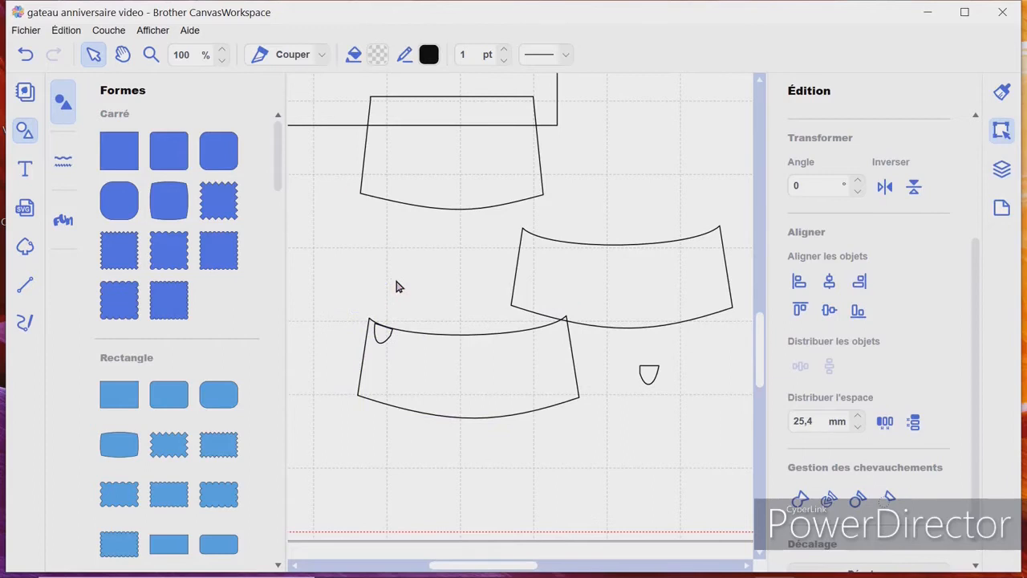
click(151, 54)
drag(345, 309, 423, 375)
click(517, 309)
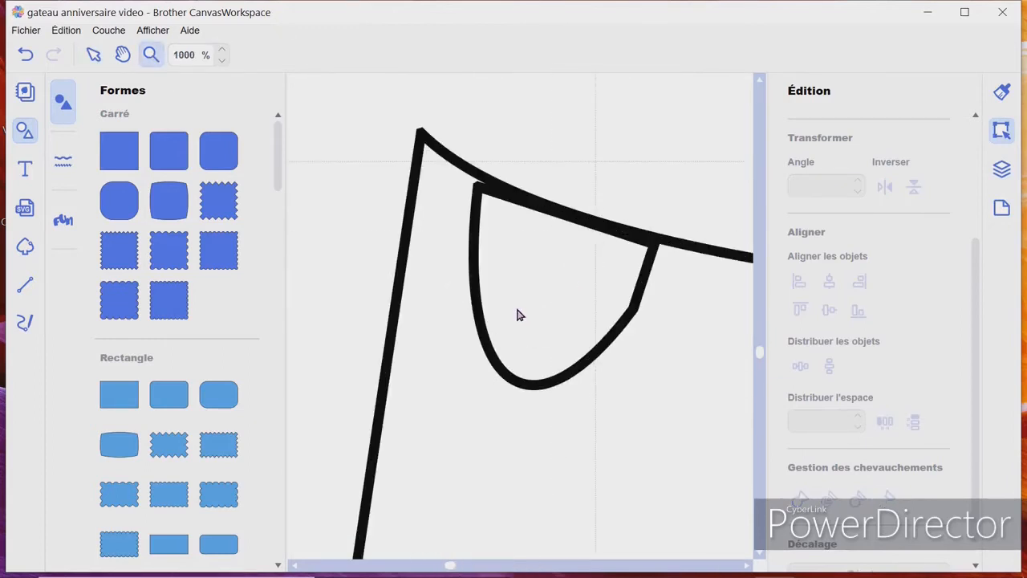
click(616, 185)
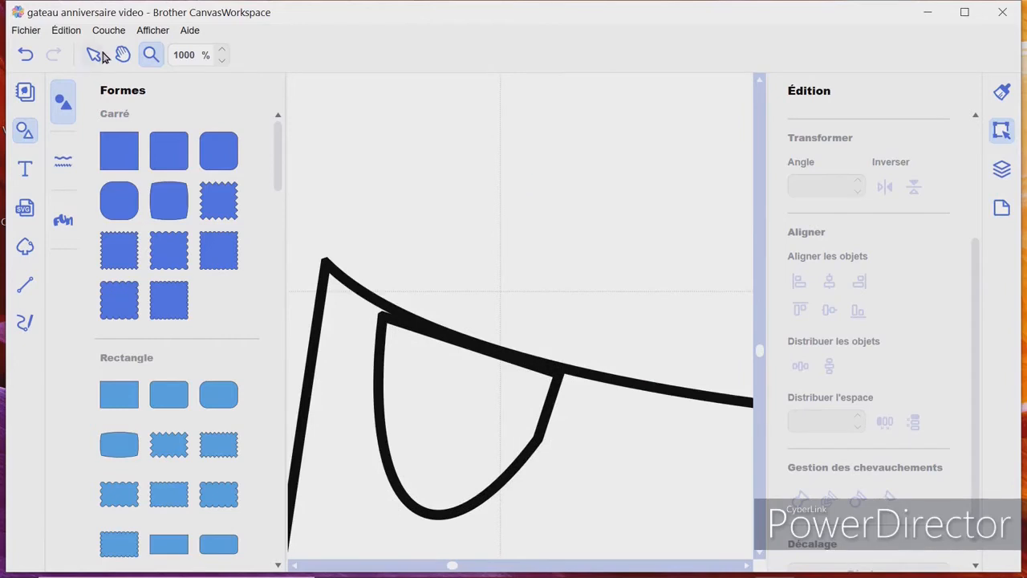
click(225, 63)
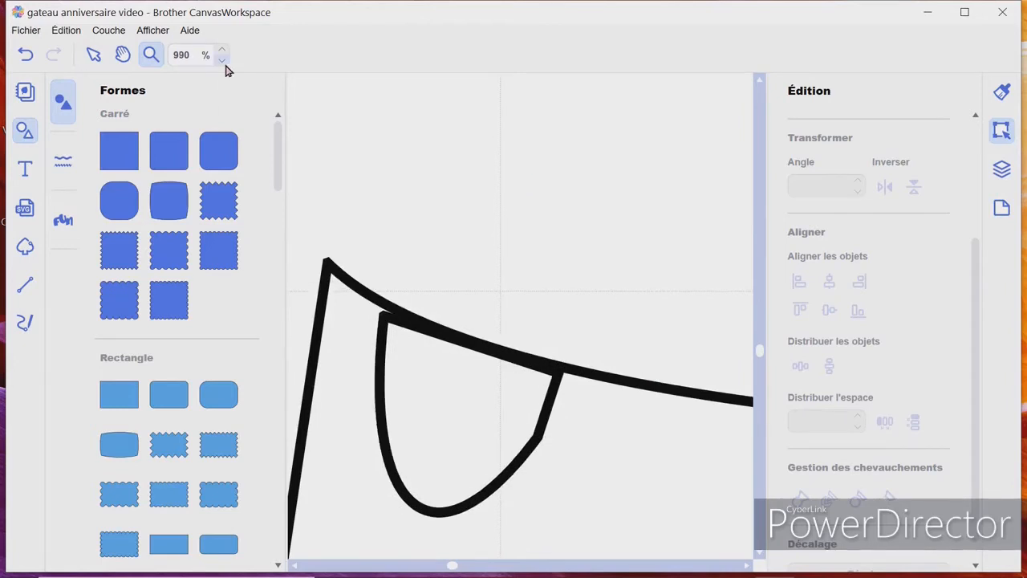
click(225, 64)
click(225, 64)
click(93, 54)
drag(432, 366, 476, 401)
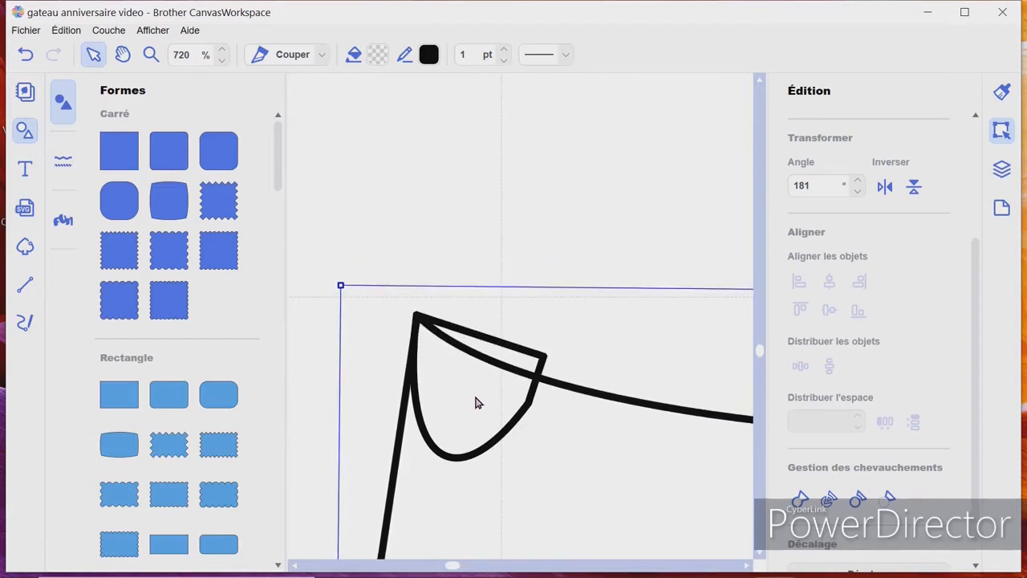
Rotate the scallop to 30° and shift it left so its straight edge follows the band's upper curve
click(501, 351)
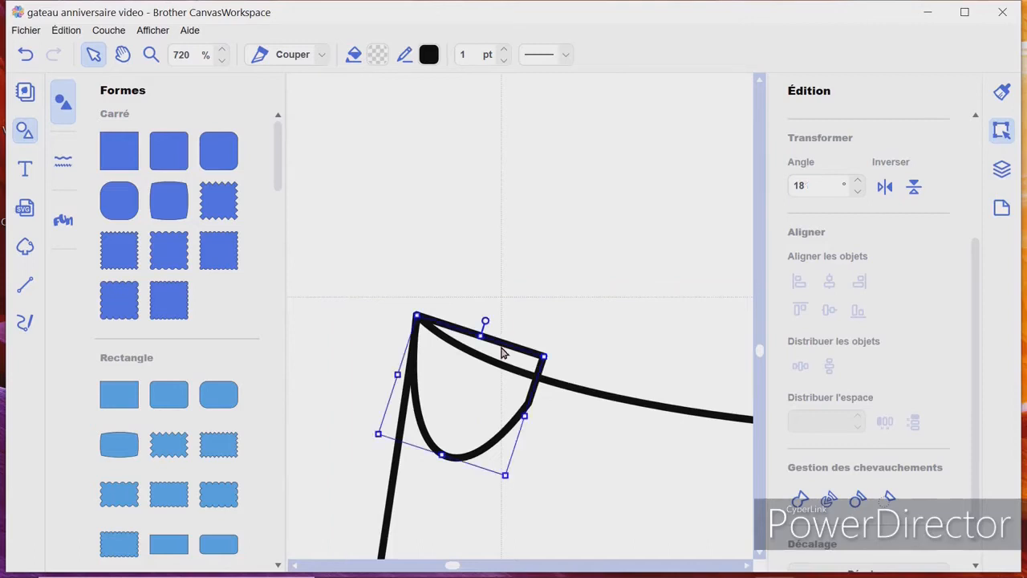
drag(486, 324, 499, 331)
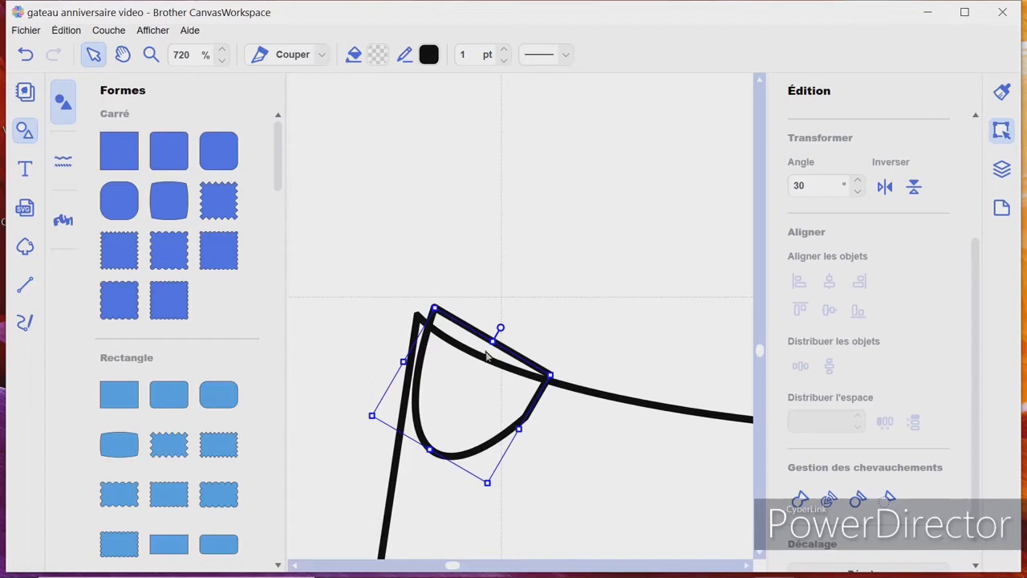
drag(486, 354, 457, 355)
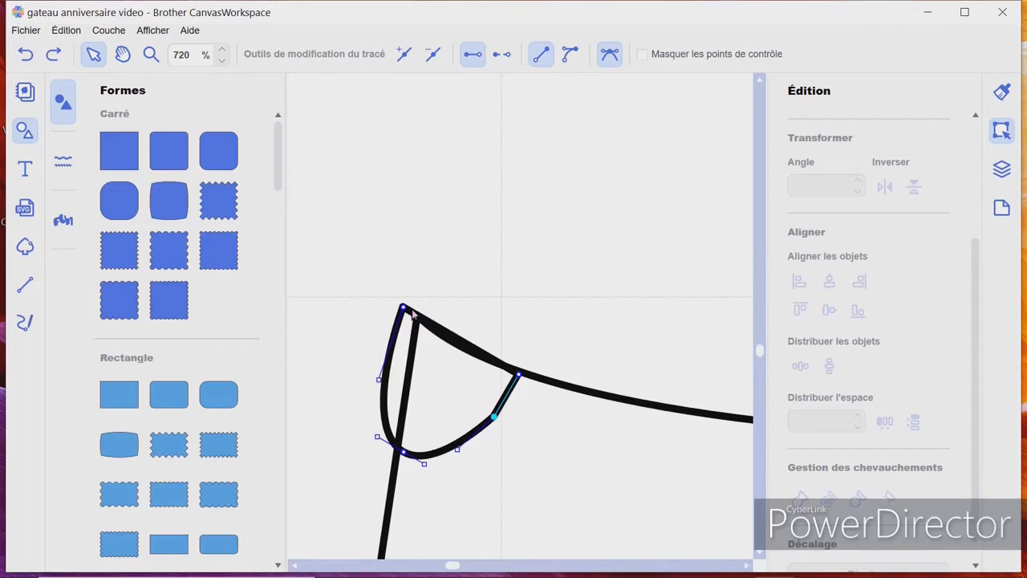
Convert the scallop's straight upper edge to a curve, add a point on it, and fit it to the band's upper curve
click(411, 312)
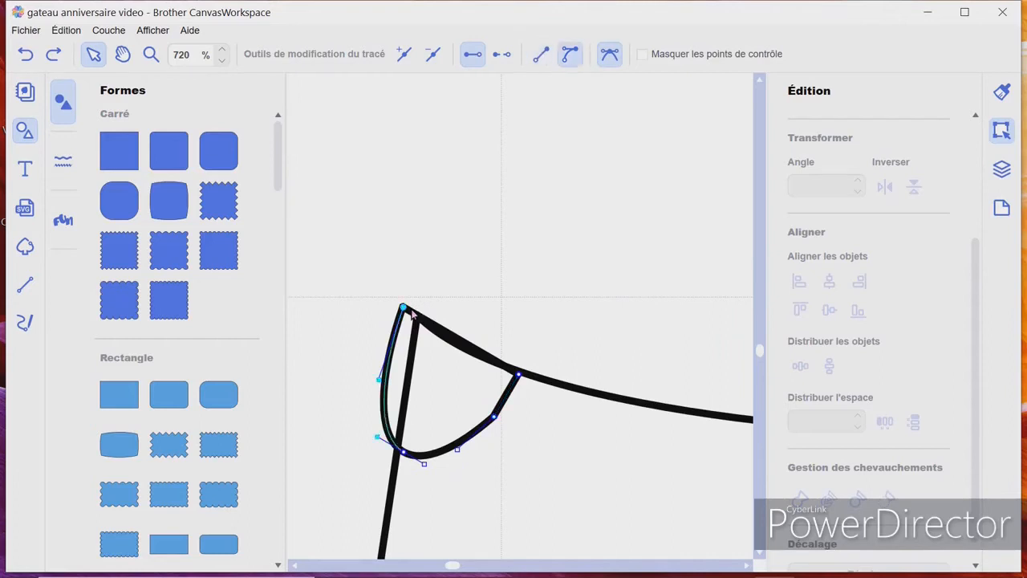
click(523, 375)
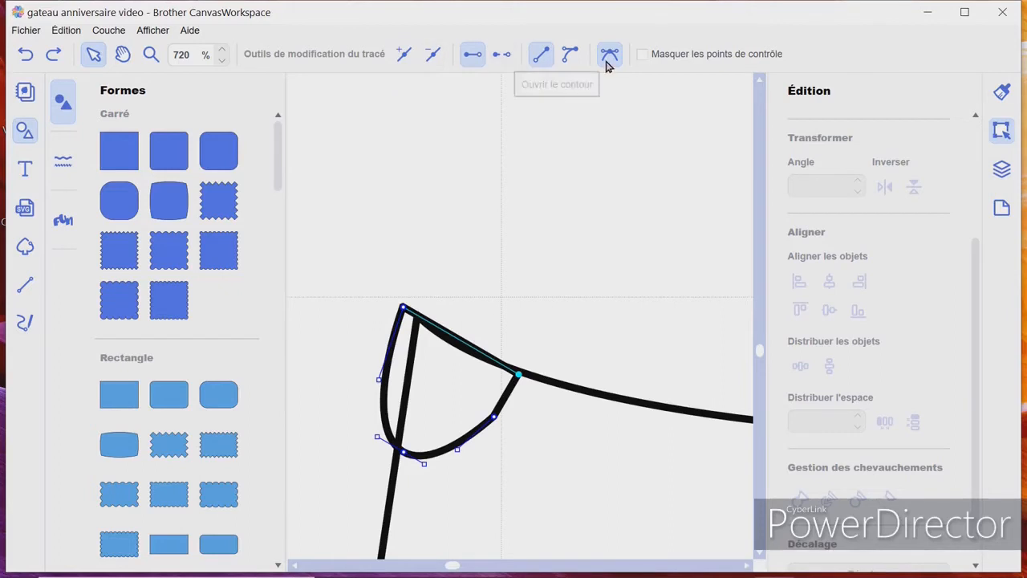
click(576, 53)
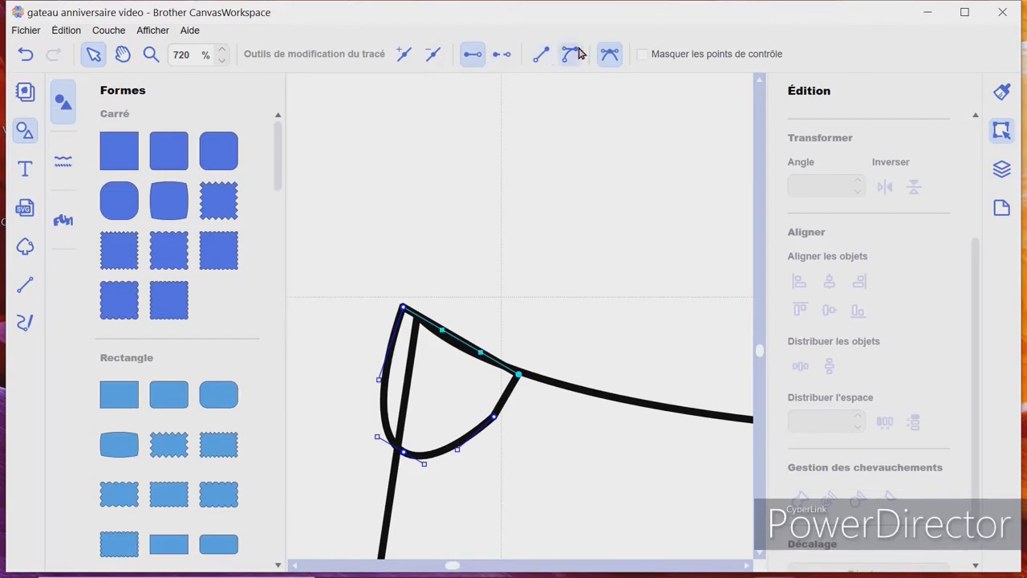
click(403, 54)
click(470, 347)
drag(462, 350, 463, 348)
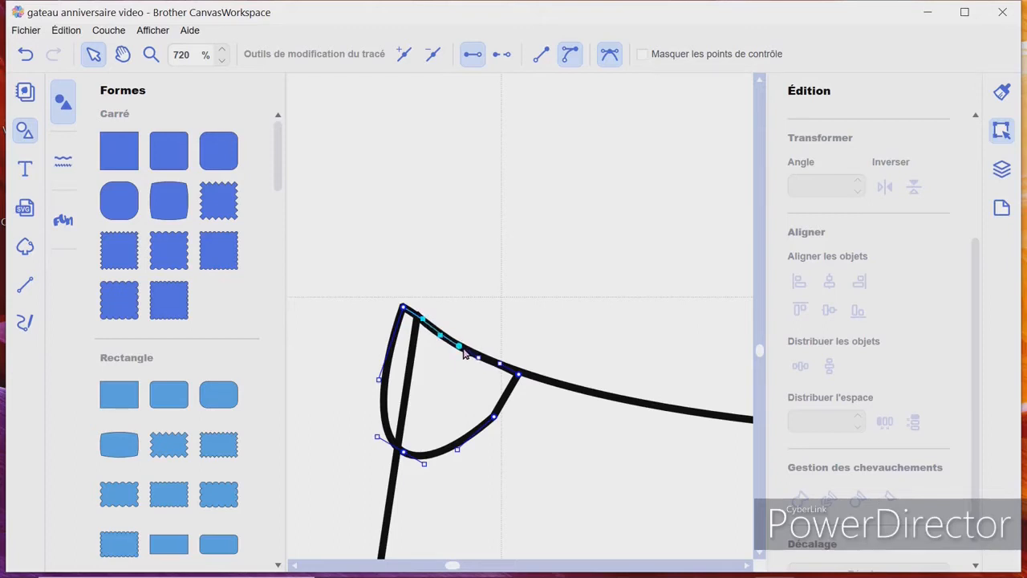
click(523, 377)
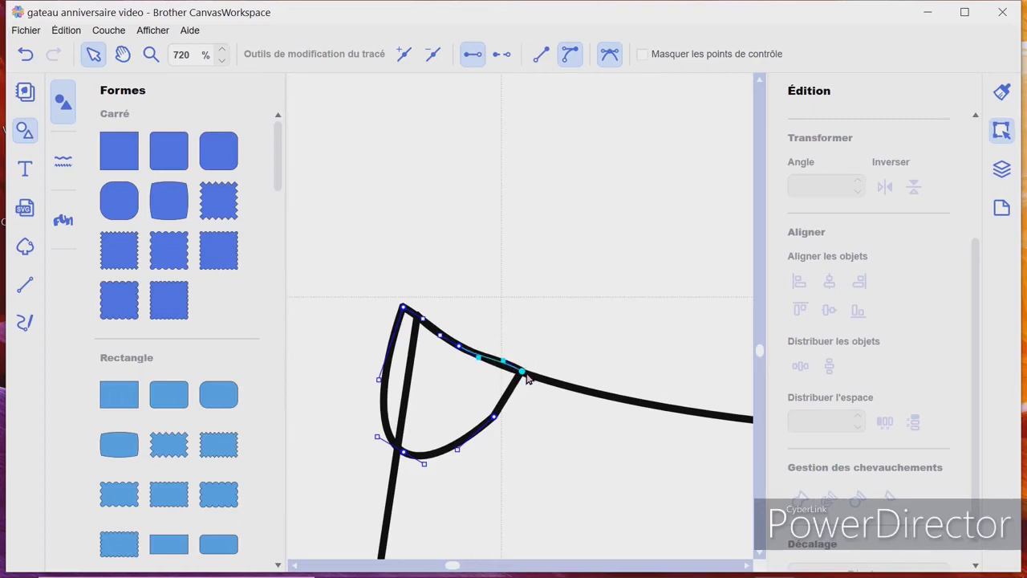
drag(509, 368, 508, 371)
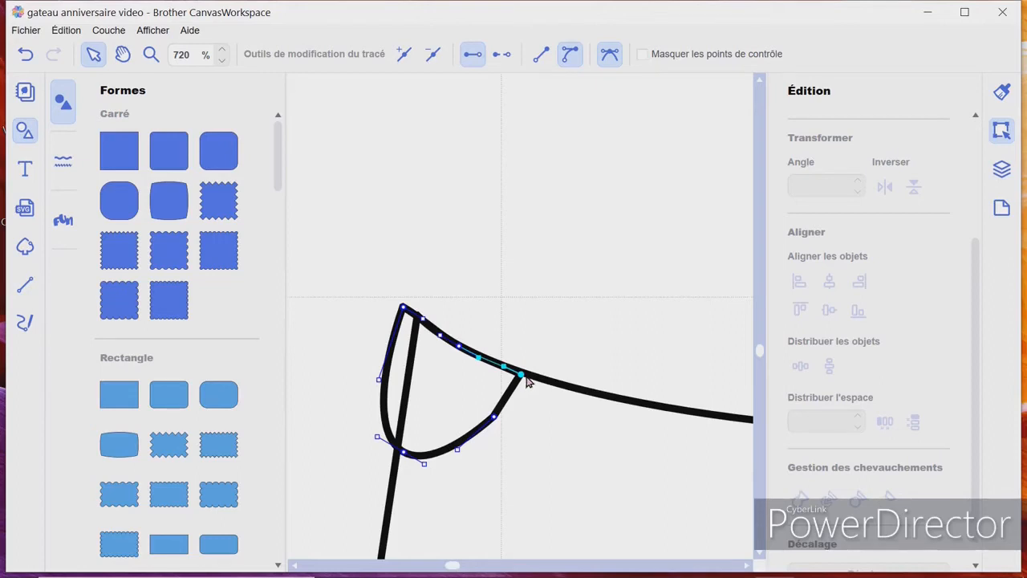
Move the scallop off the band and adjust the curve of its upper edge beside the upper-left corner
click(541, 329)
click(428, 325)
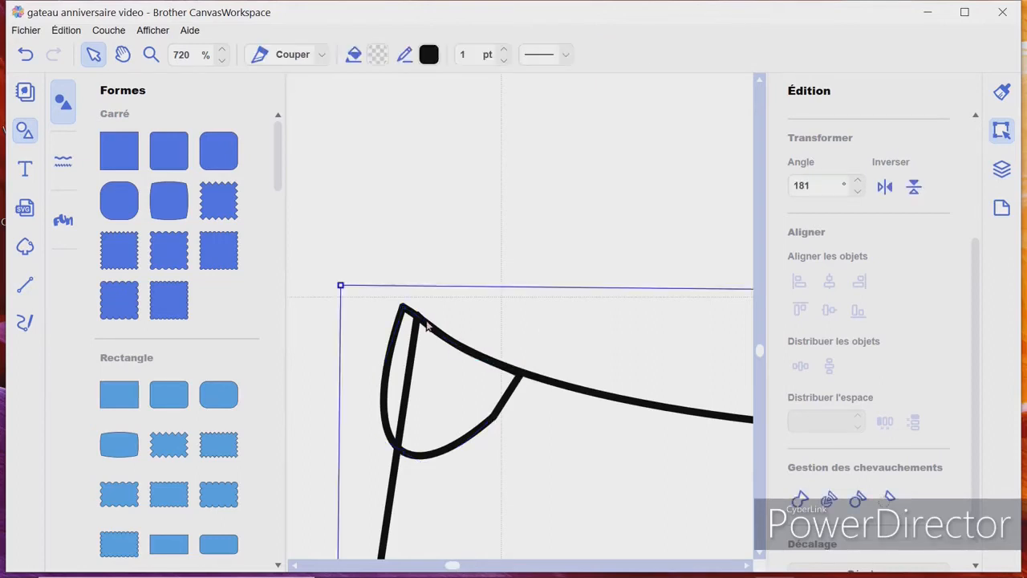
click(428, 325)
click(428, 325)
click(427, 325)
click(427, 325)
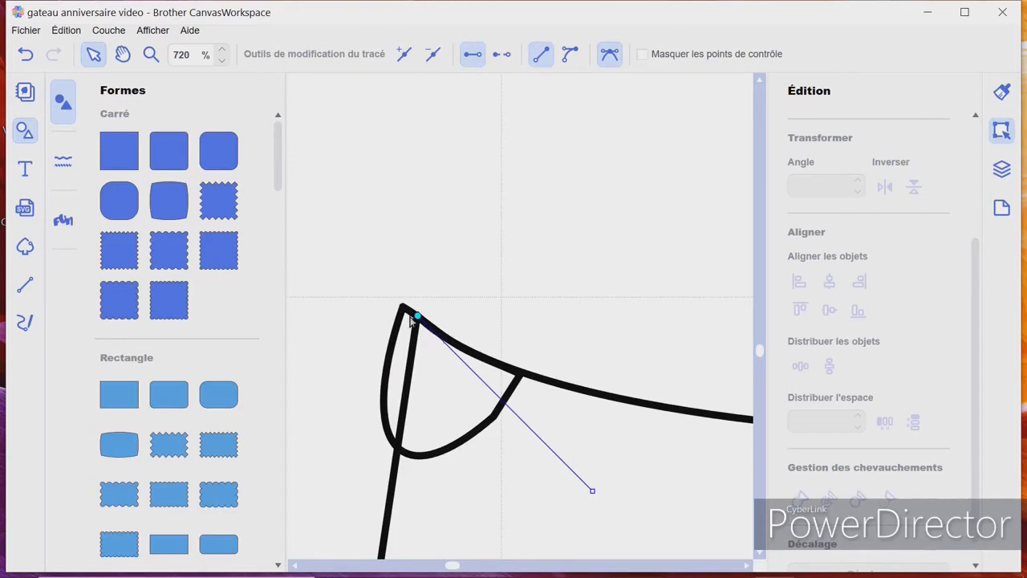
key(Escape)
drag(407, 328, 497, 233)
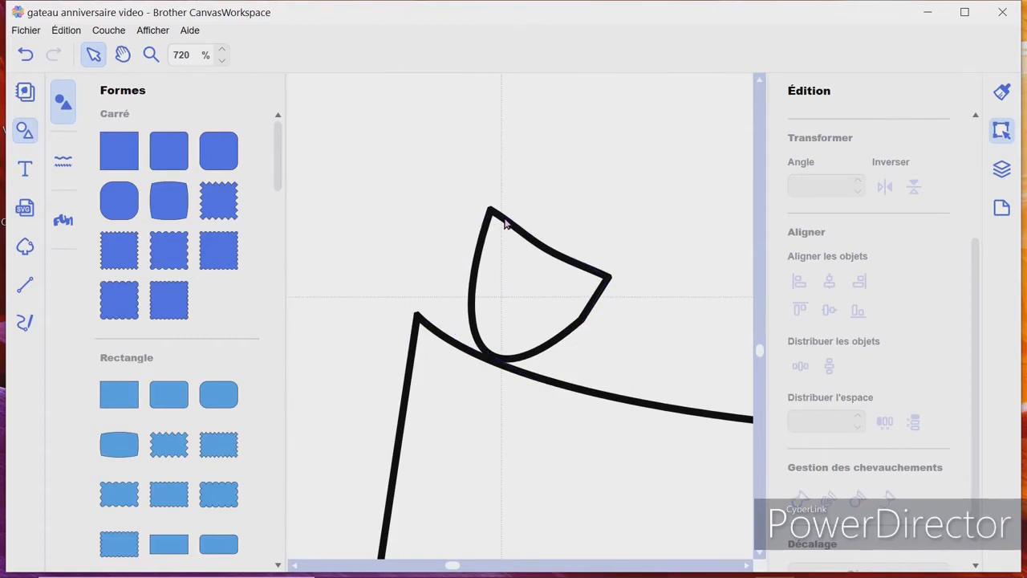
double_click(504, 223)
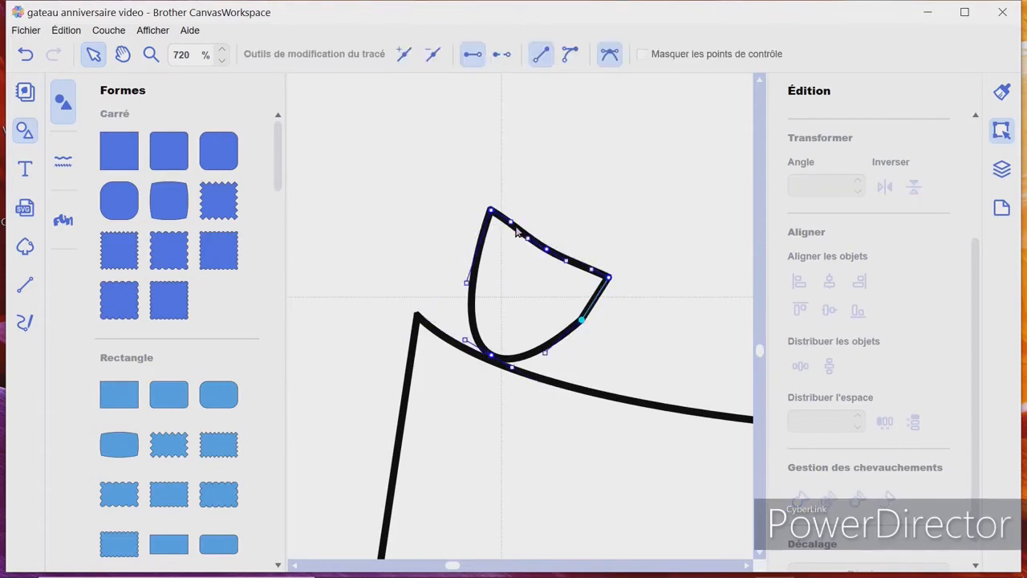
click(516, 231)
drag(515, 233, 507, 224)
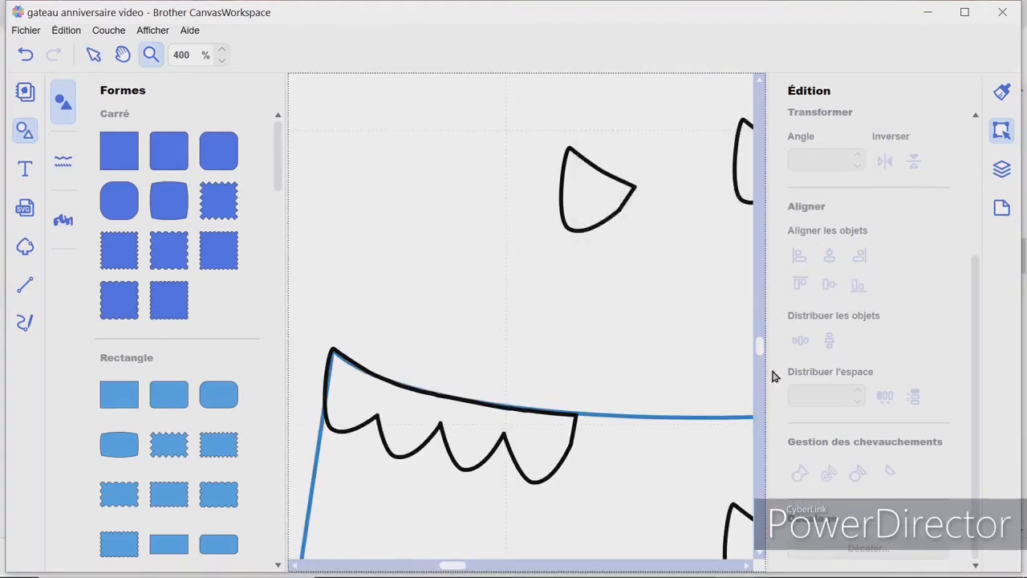
Edit the points of the merged four-scallop strip and raise the low point near the last joint to the band's curve
scroll(722, 331, down, 2)
click(523, 360)
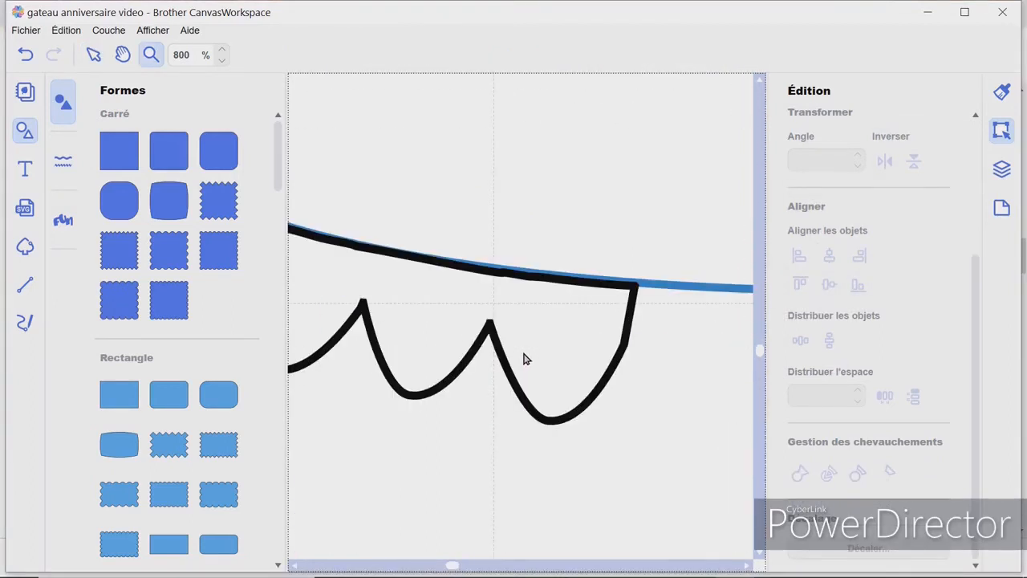
click(97, 61)
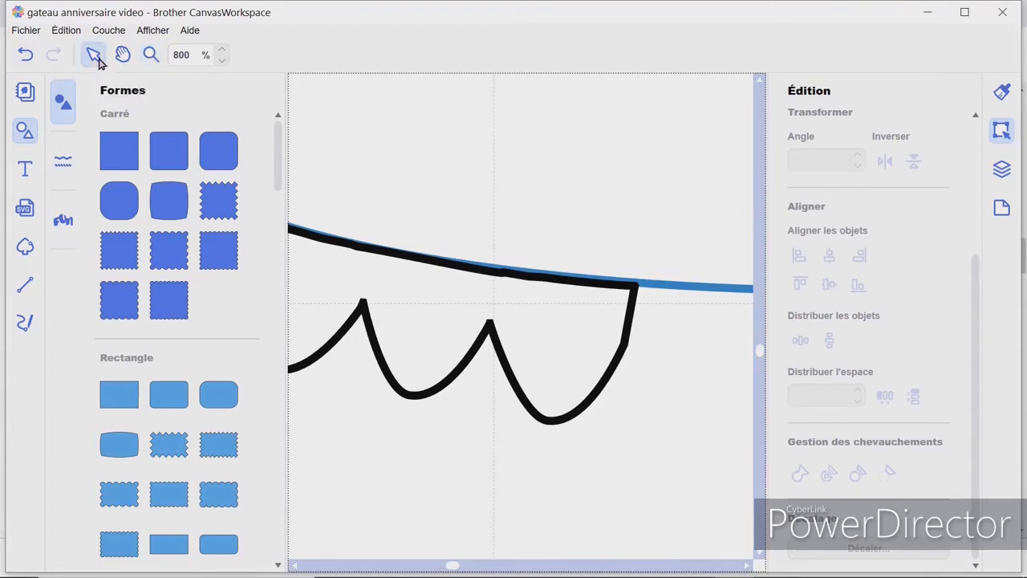
click(223, 61)
drag(225, 68, 224, 68)
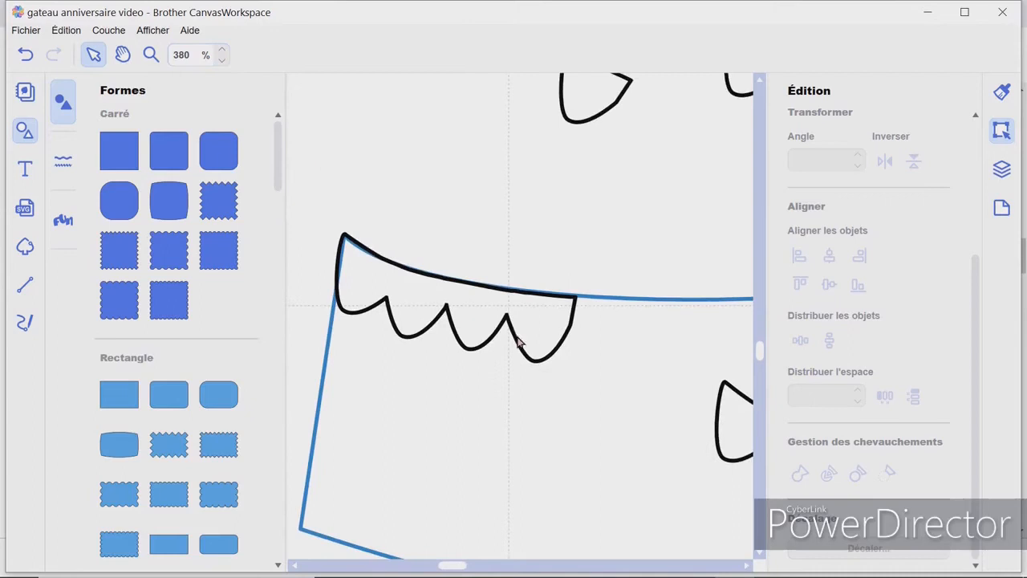
click(517, 341)
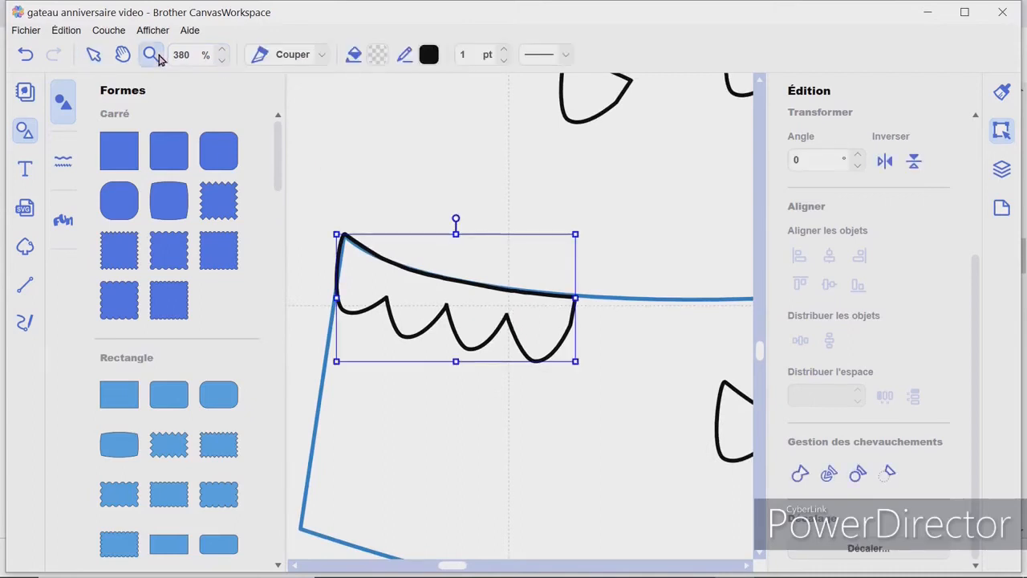
click(523, 302)
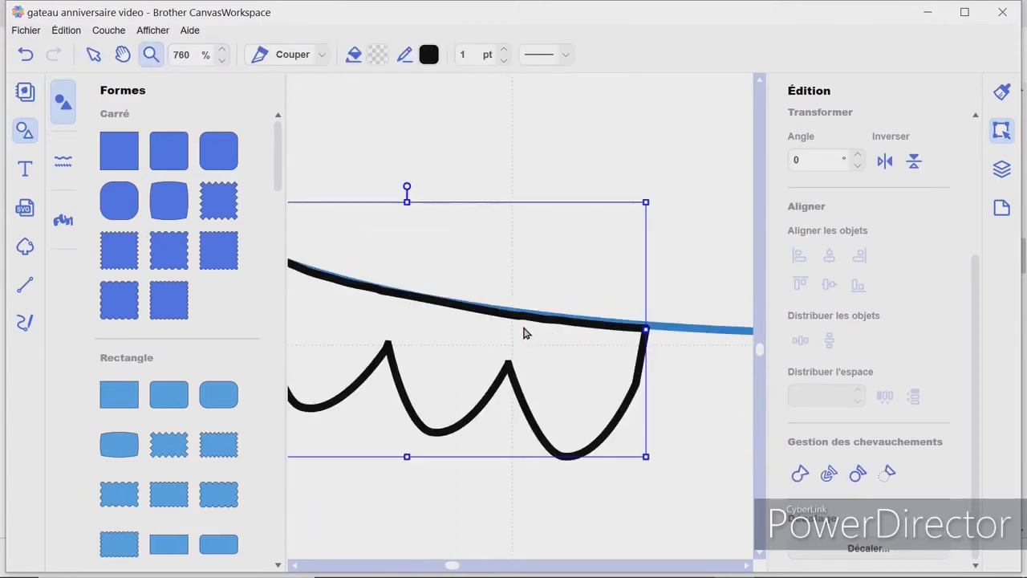
click(514, 355)
click(525, 318)
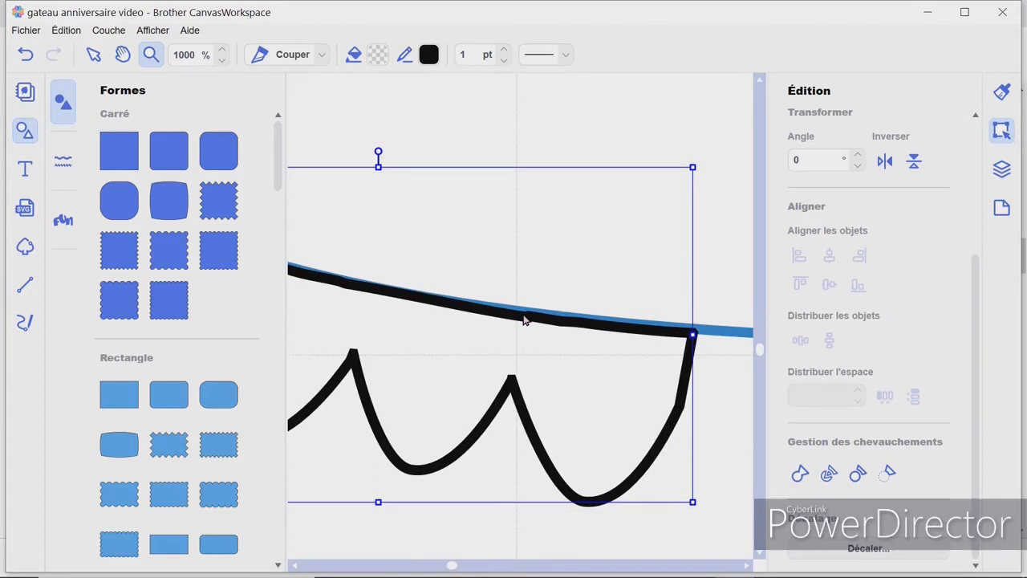
click(94, 54)
click(462, 312)
double_click(480, 315)
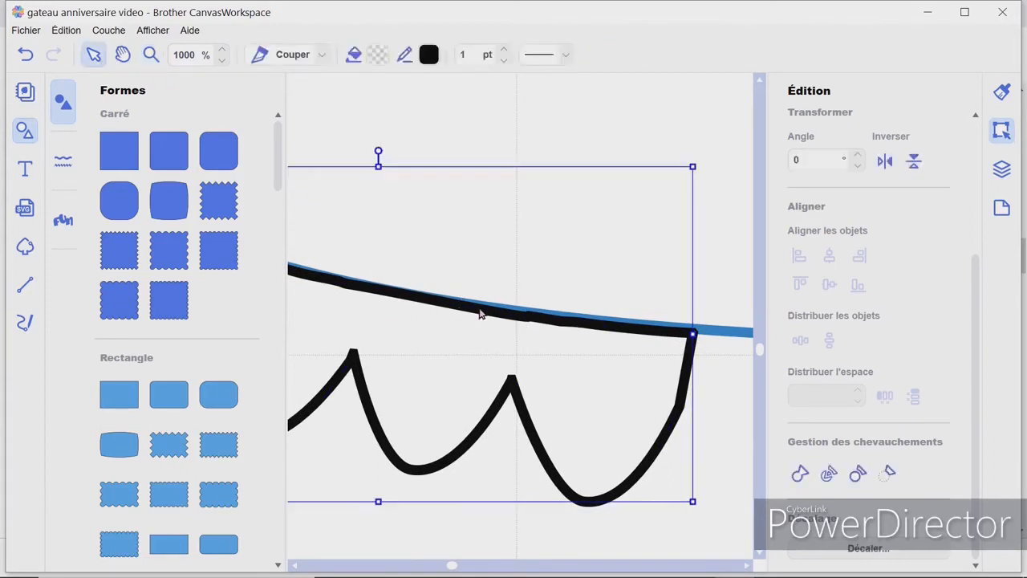
drag(549, 325, 469, 312)
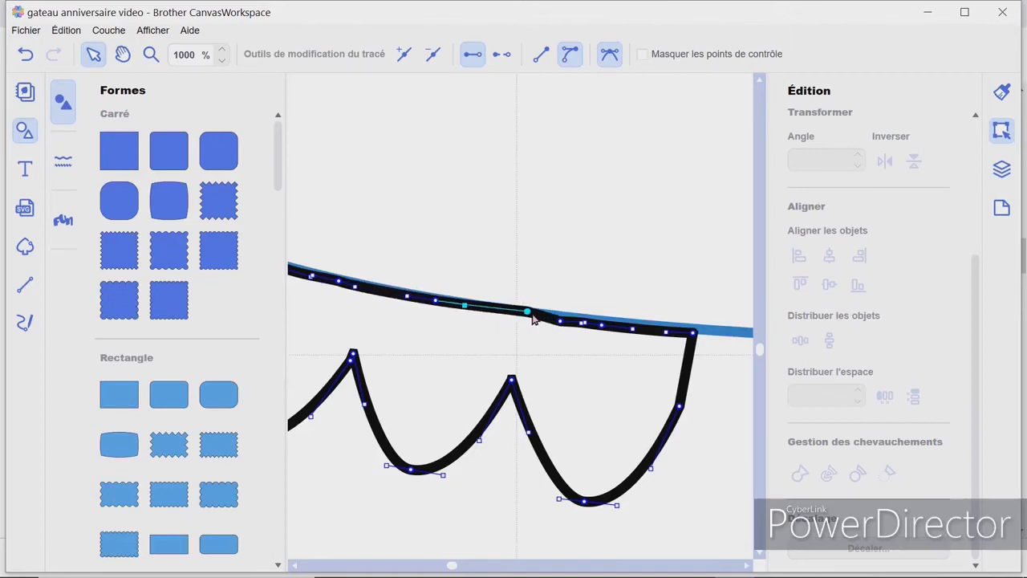
Align the remaining upper-edge points and the right end corner of the four-scallop strip with the band's curve
click(563, 319)
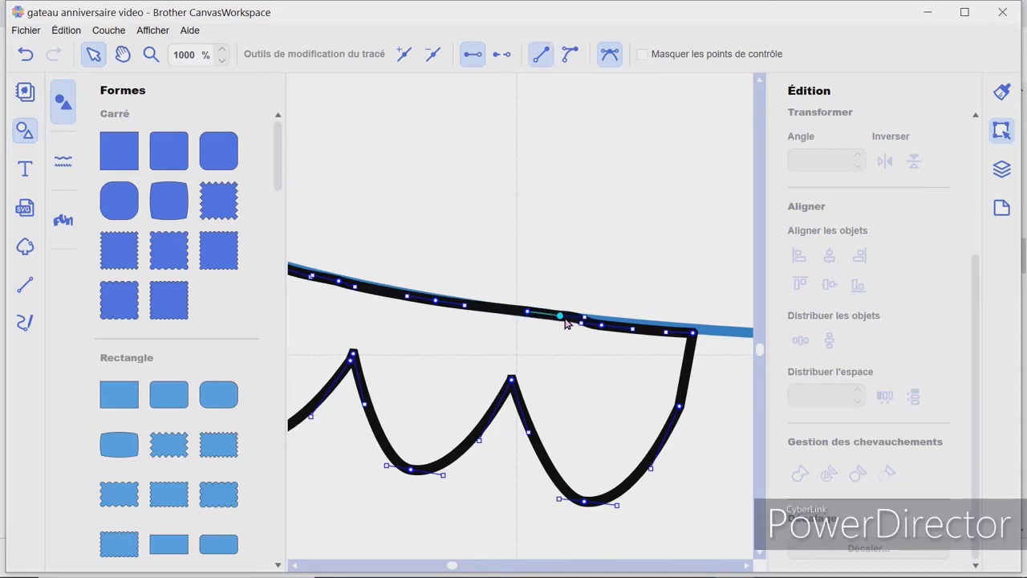
click(607, 329)
drag(608, 329, 593, 325)
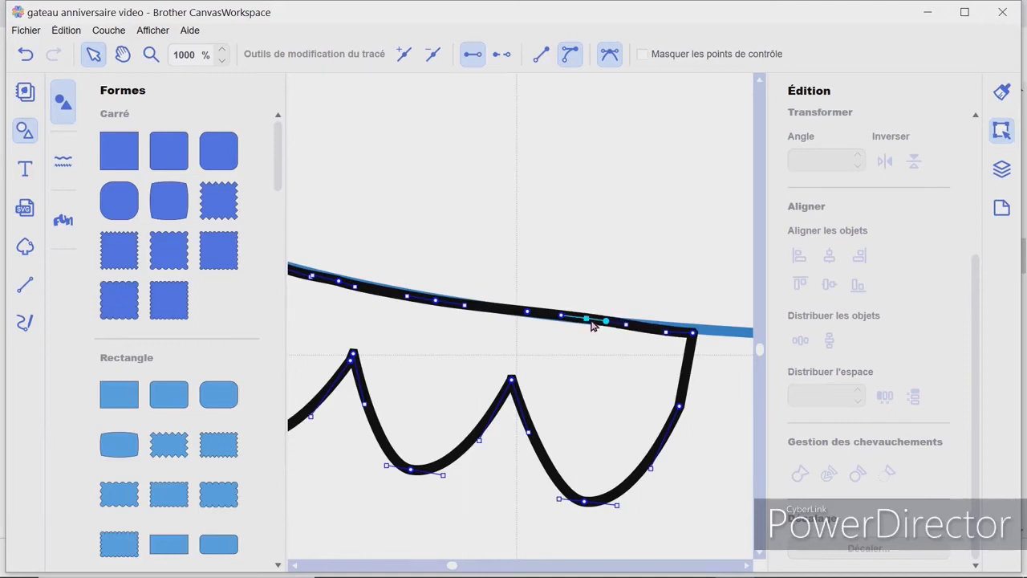
drag(696, 340, 700, 337)
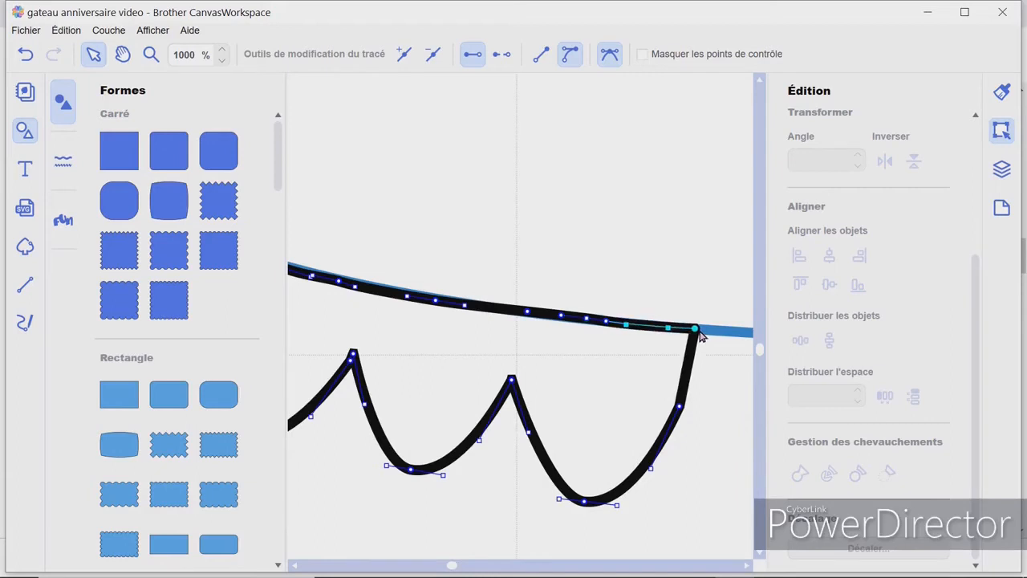
click(577, 345)
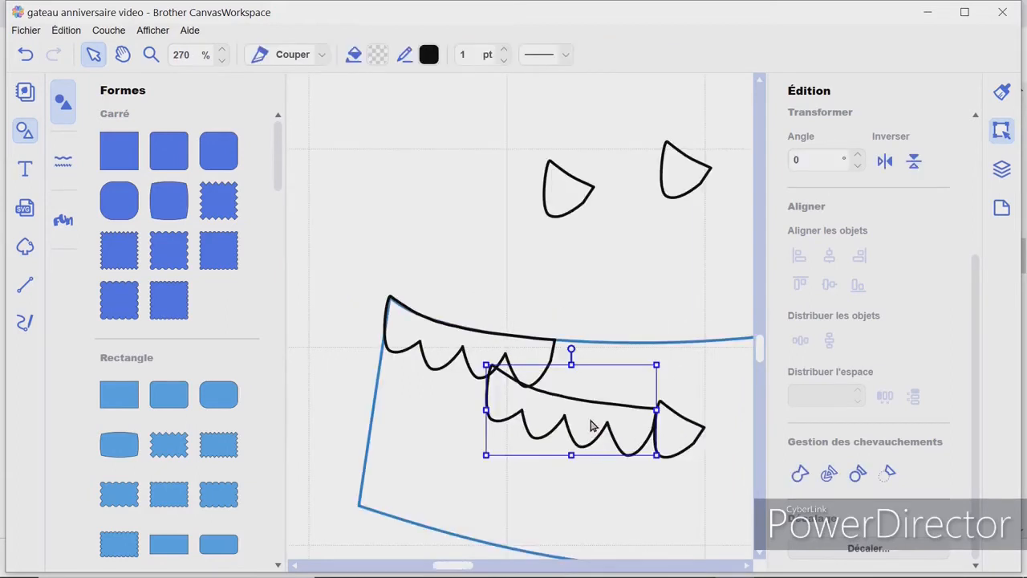
Place the copied four-scallop strip against the end of the first, tilted to 345° with its ends on the band's upper curve
drag(591, 426, 656, 398)
drag(630, 317, 618, 313)
drag(619, 388, 594, 362)
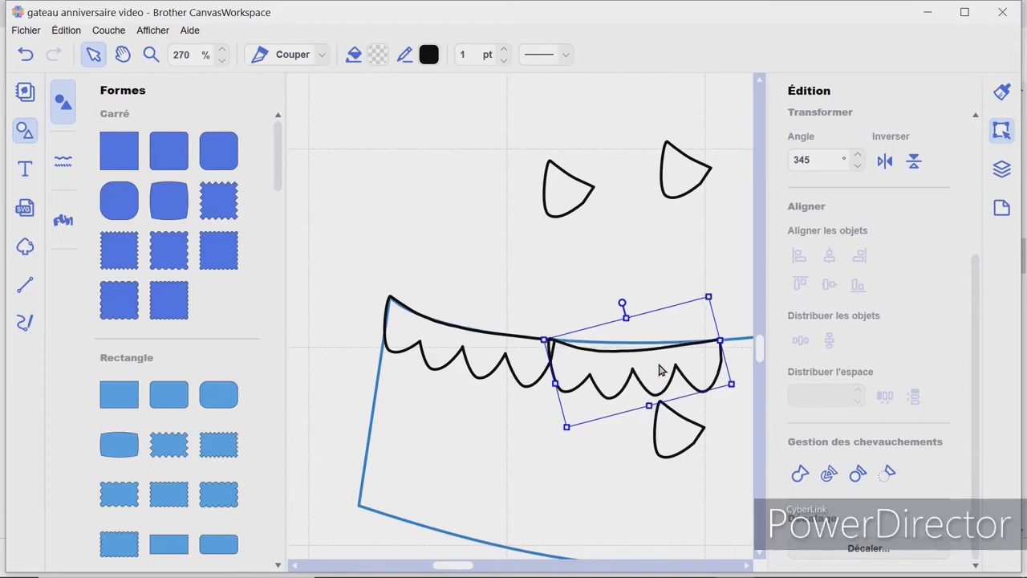
Edit the second strip's points and bring the left end of its upper edge onto the band's curve
click(151, 53)
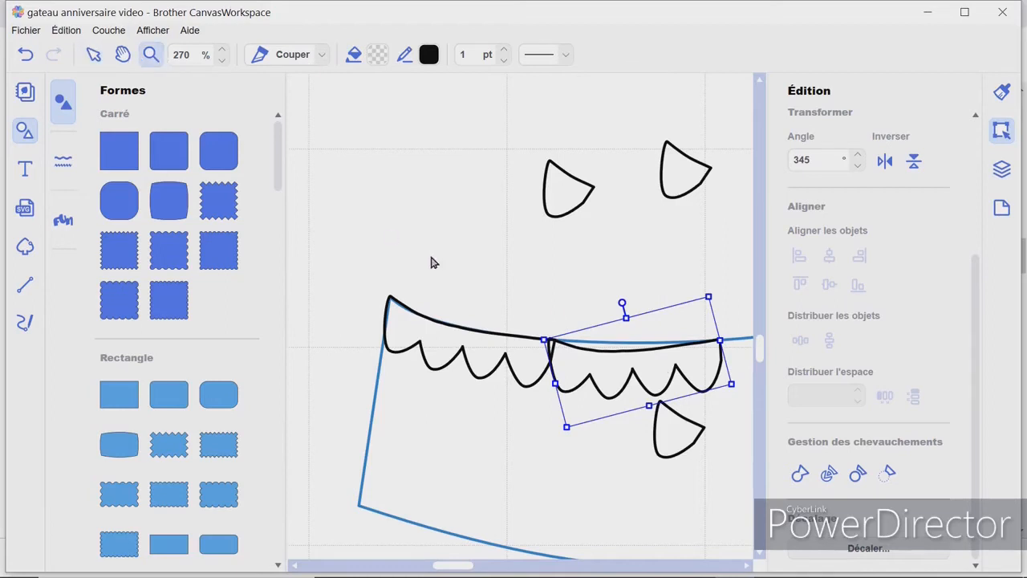
click(626, 357)
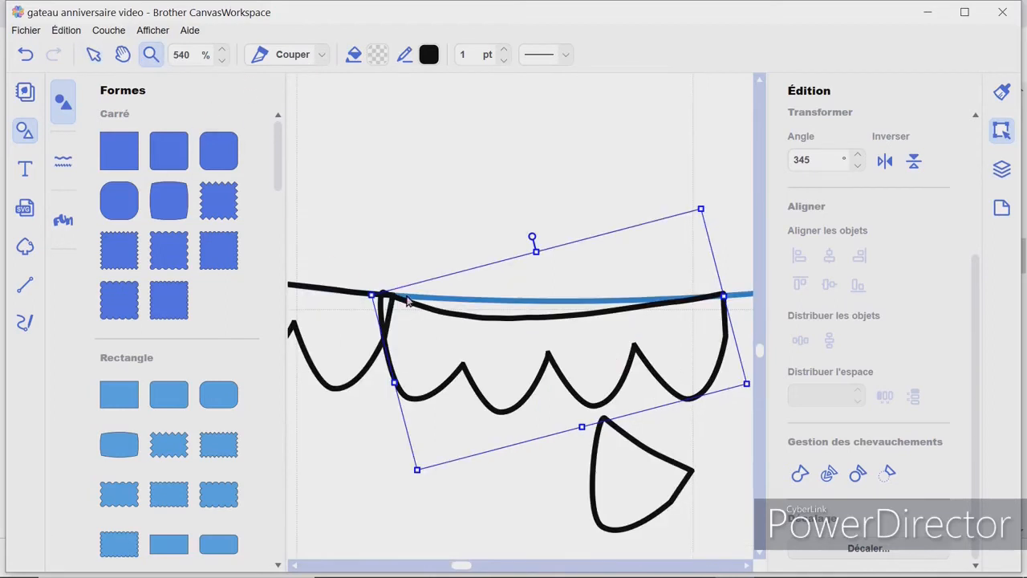
click(93, 55)
double_click(440, 324)
click(443, 331)
click(448, 317)
double_click(449, 317)
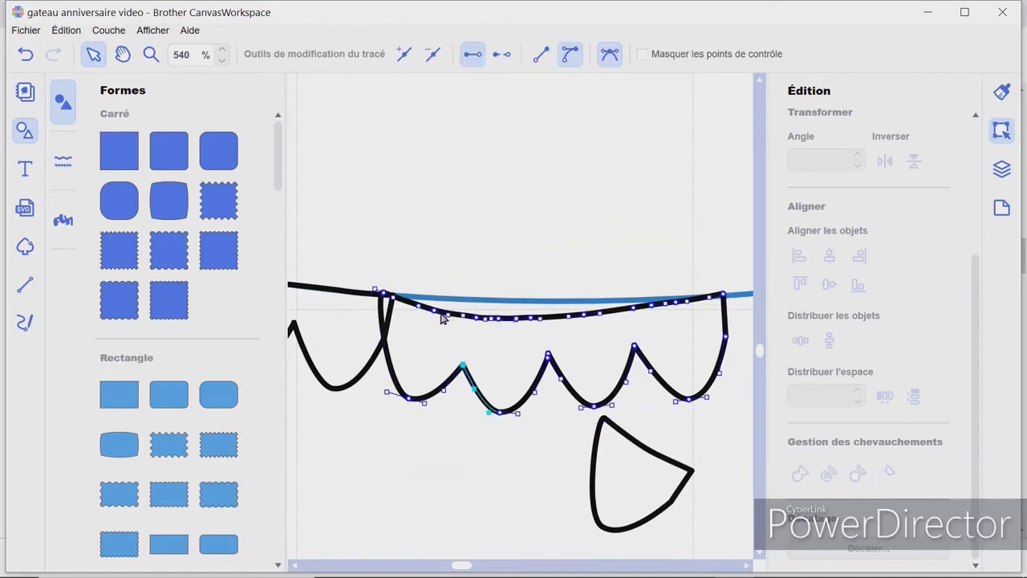
drag(443, 319, 444, 307)
click(386, 298)
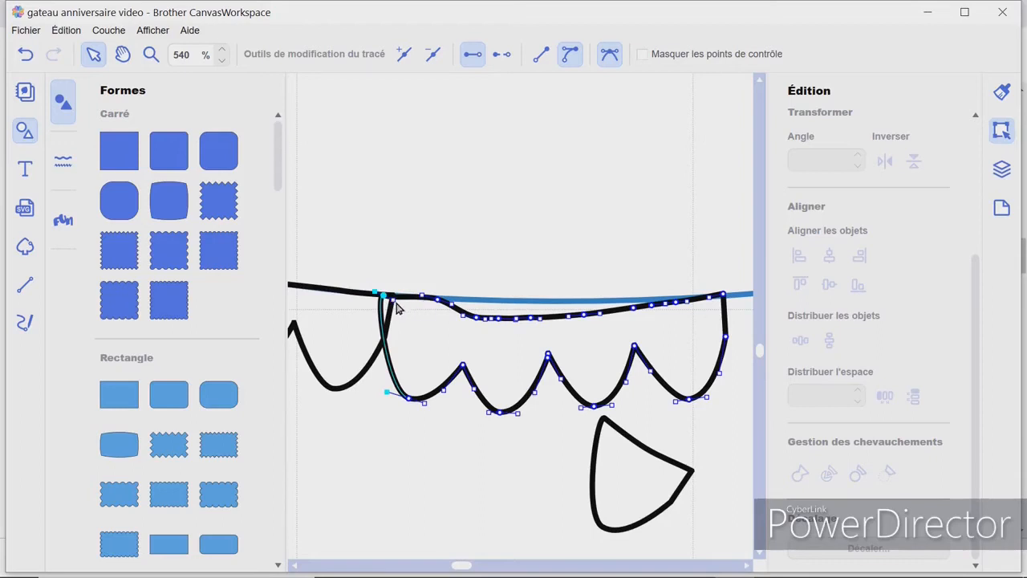
click(402, 304)
Raise the sagging points farther along the second strip's upper edge to the band's curve
drag(484, 324, 435, 300)
click(458, 306)
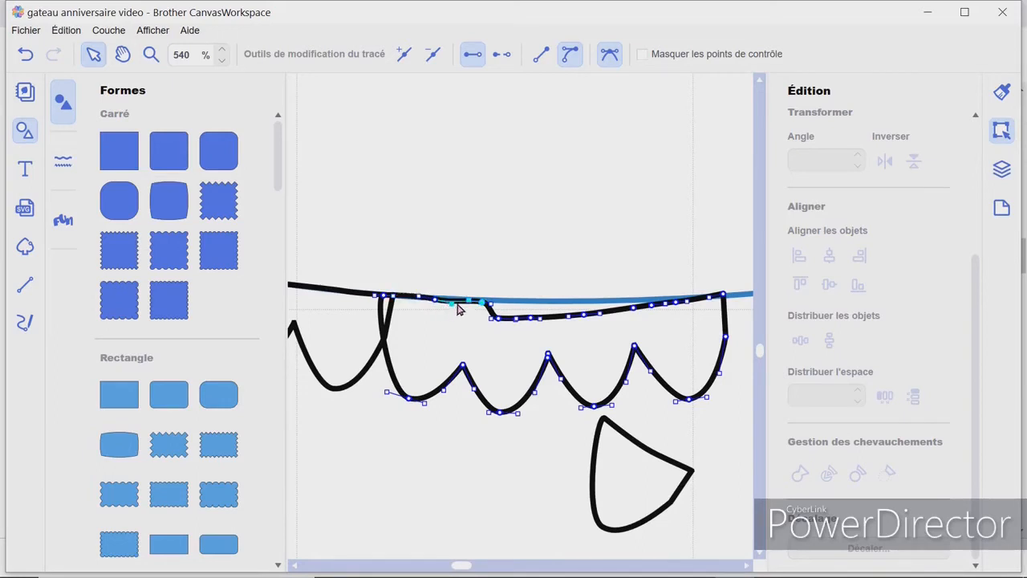
drag(506, 326, 487, 308)
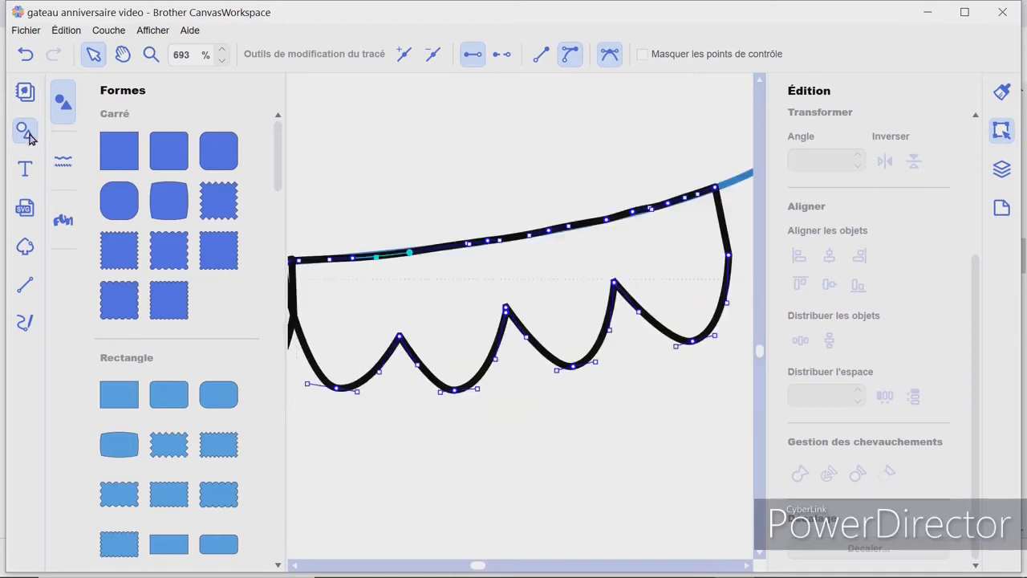
Adjust the corners where the second and third strips meet so the two pieces overlap along the band's upper edge
click(27, 133)
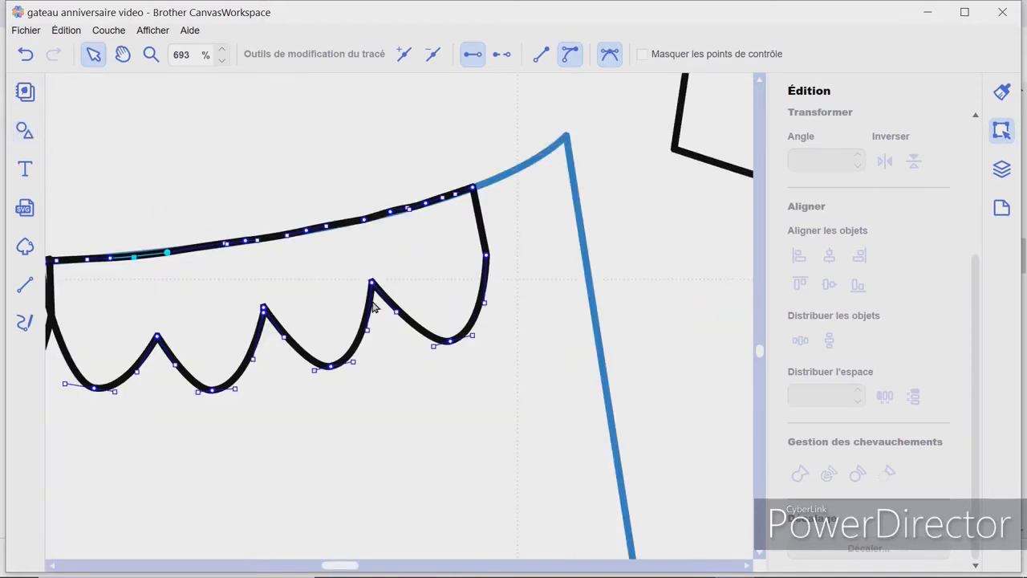
drag(346, 567, 329, 567)
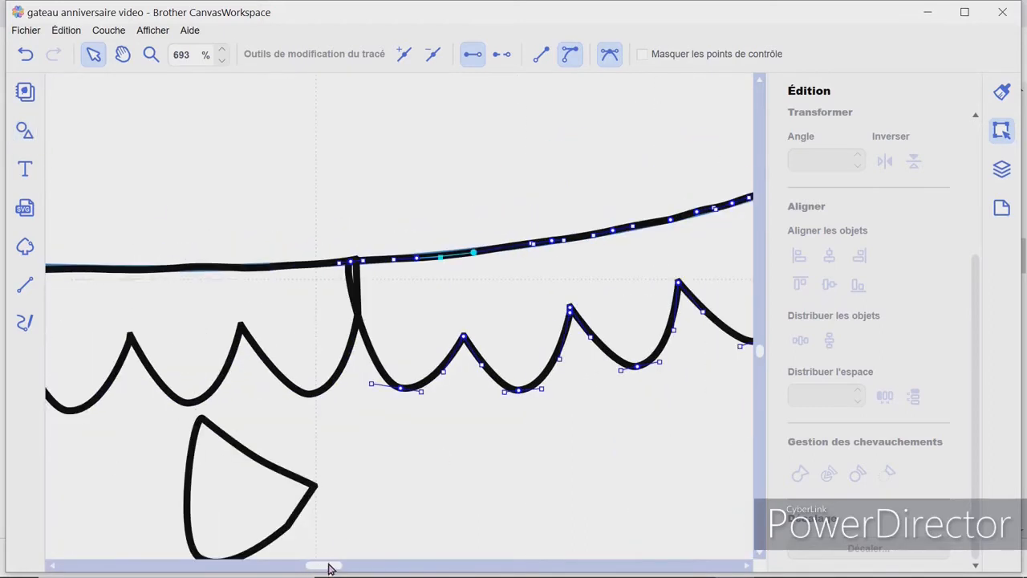
click(361, 269)
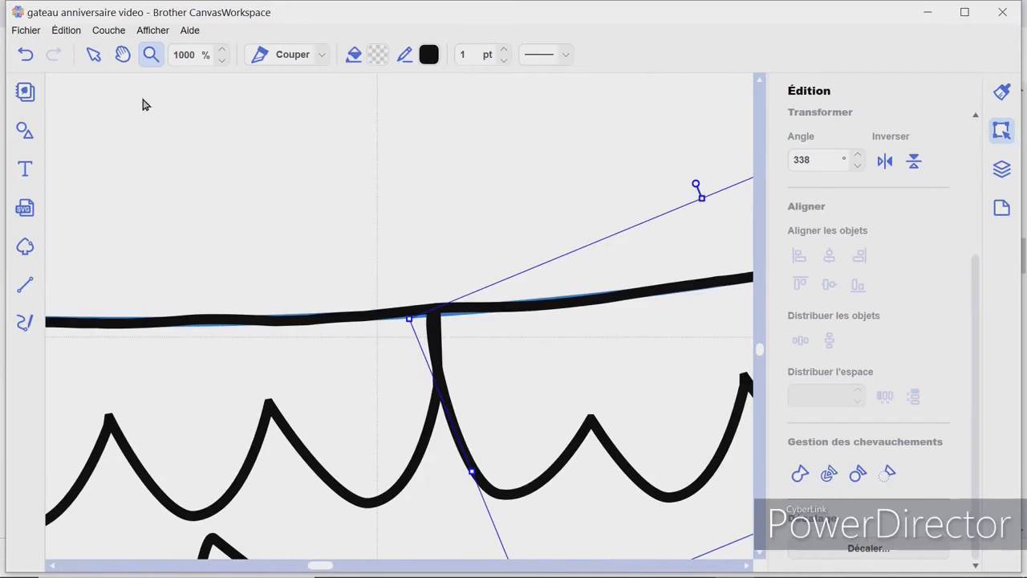
click(93, 54)
double_click(403, 319)
drag(441, 315, 455, 318)
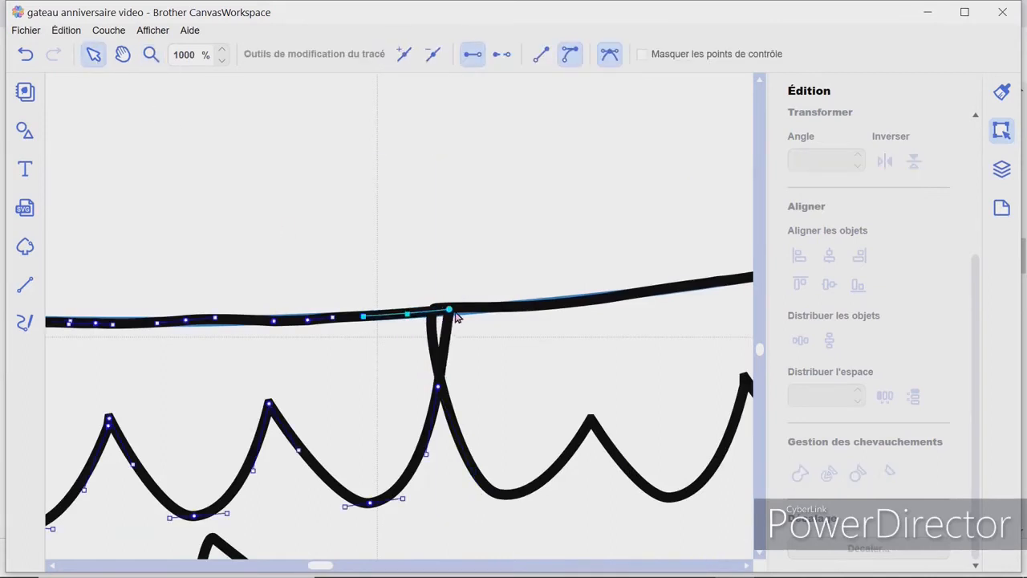
click(488, 315)
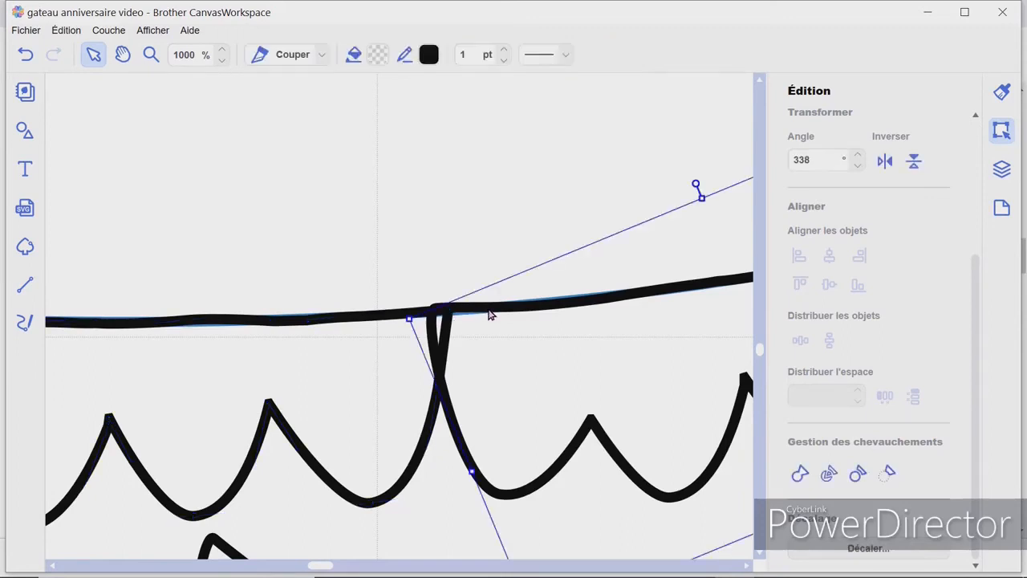
Widen the overlap at the joint by pulling the right strip's corner outward left and the long strip's corner right along the band's curve
double_click(489, 311)
drag(440, 314, 421, 321)
click(486, 284)
double_click(410, 314)
drag(454, 316, 467, 318)
click(473, 280)
Merge the long scallop strip and the overlapping right-hand strip into one shape
scroll(410, 299, down, 4)
drag(352, 292, 456, 356)
click(401, 306)
click(381, 354)
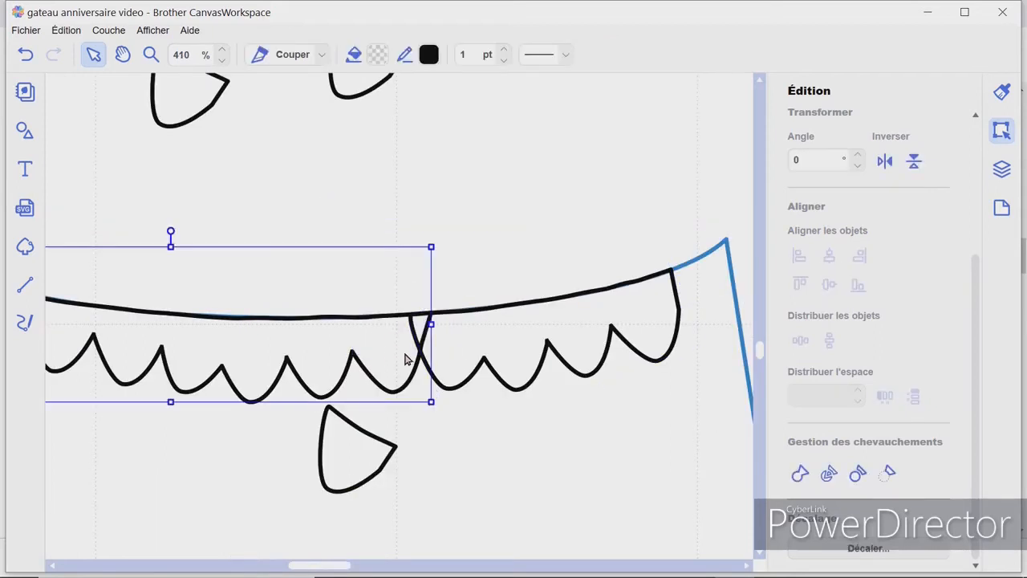
shift+click(473, 356)
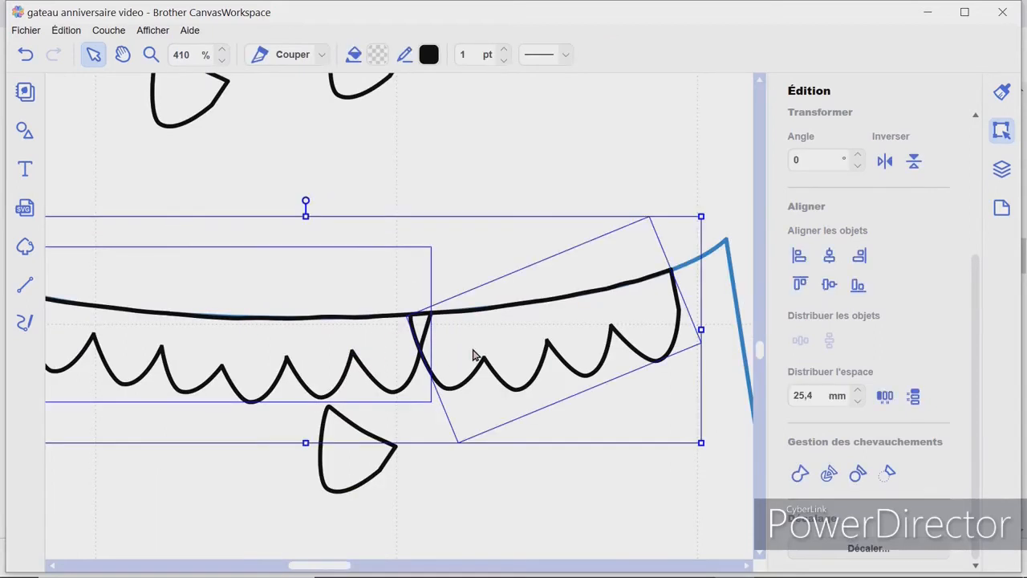
right_click(531, 335)
click(800, 474)
Place a single scallop at the right end of the border, tilted to 328° with its tip at the band's upper corner
scroll(697, 426, down, 4)
drag(675, 366, 535, 311)
drag(533, 272, 539, 293)
click(580, 314)
click(541, 299)
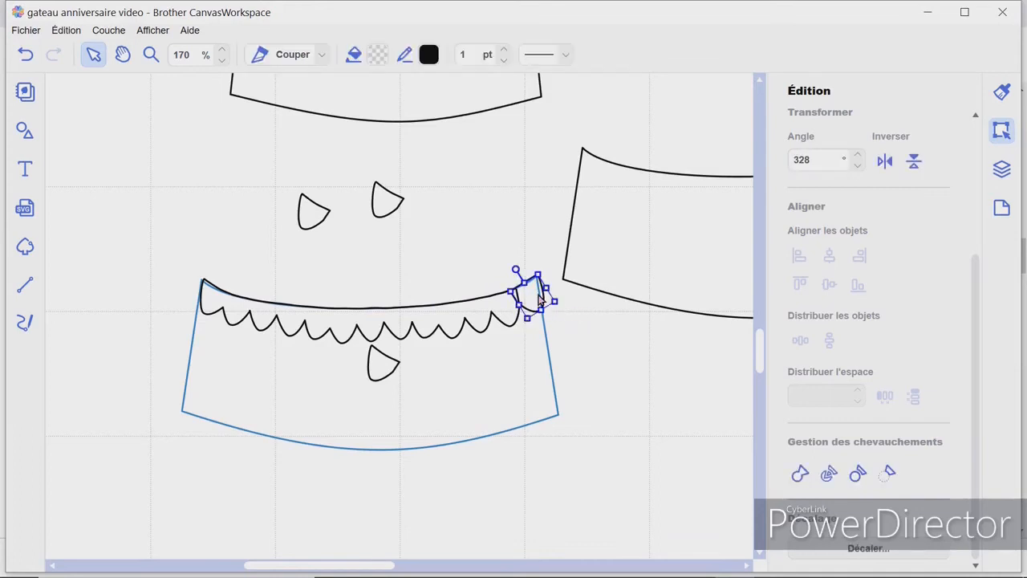
click(580, 314)
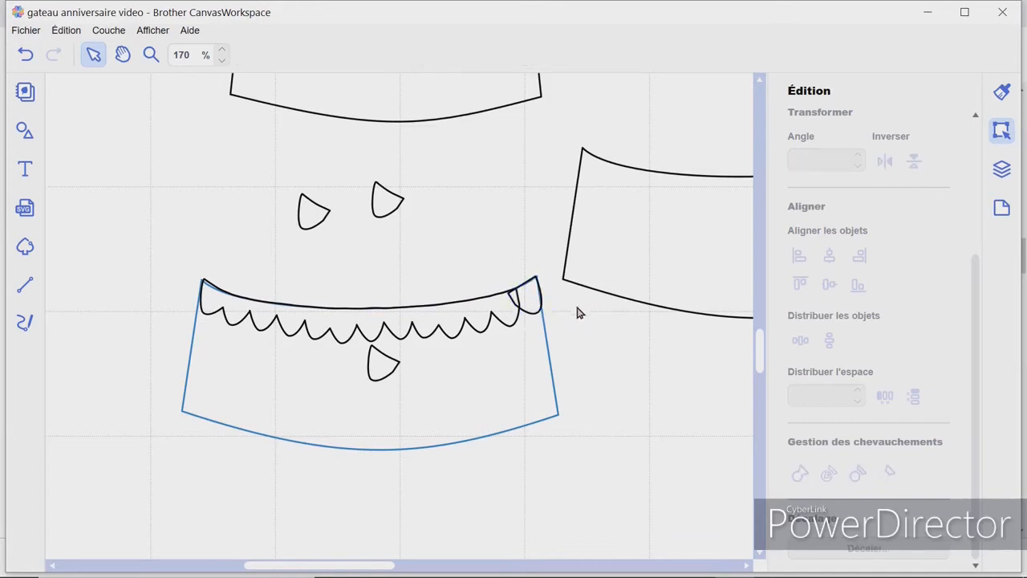
Edit the end scallop's points, turning its straight upper edge into a curve with an extra point midway
click(151, 54)
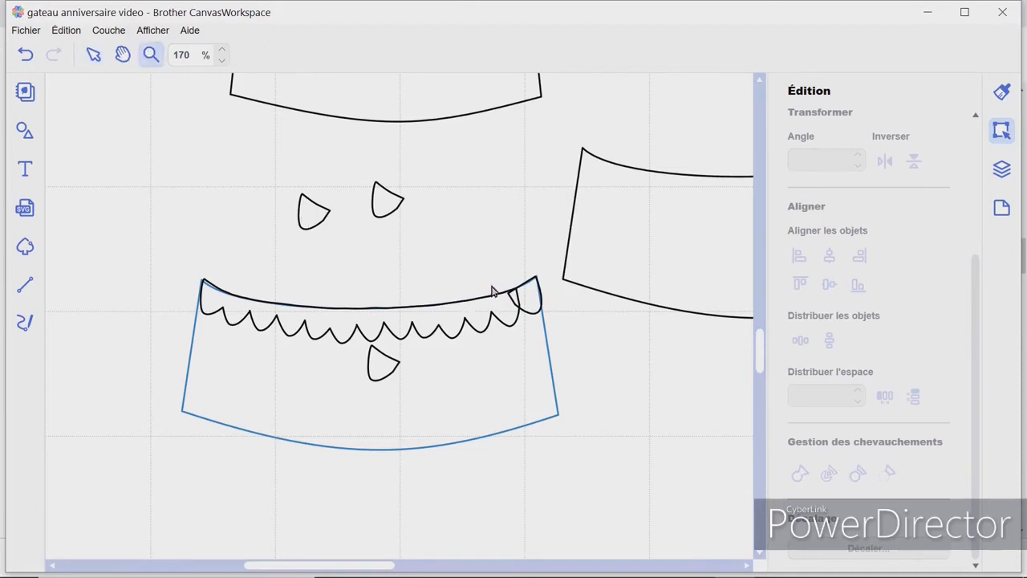
drag(492, 291, 579, 318)
click(93, 54)
click(396, 238)
double_click(396, 238)
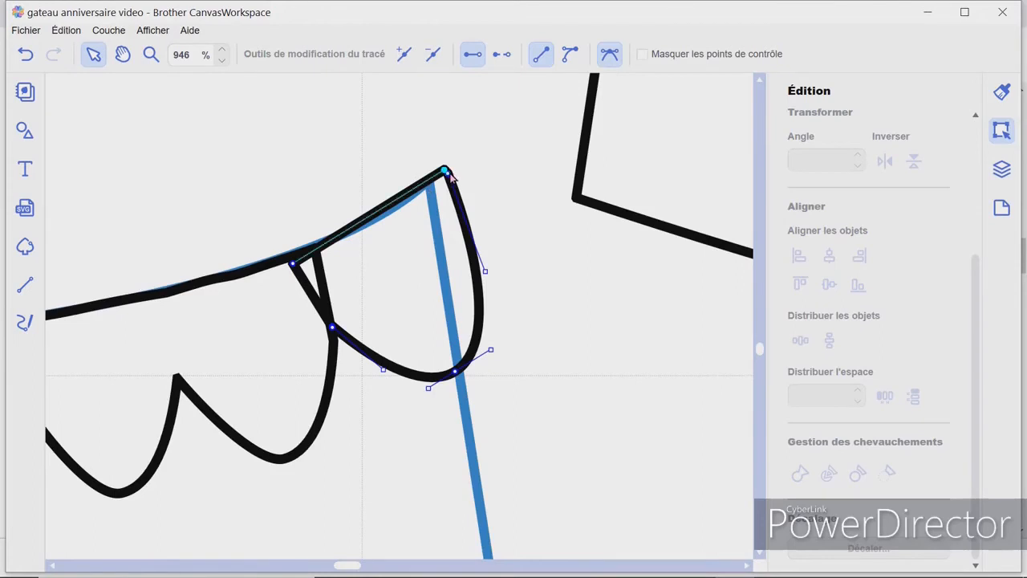
click(571, 57)
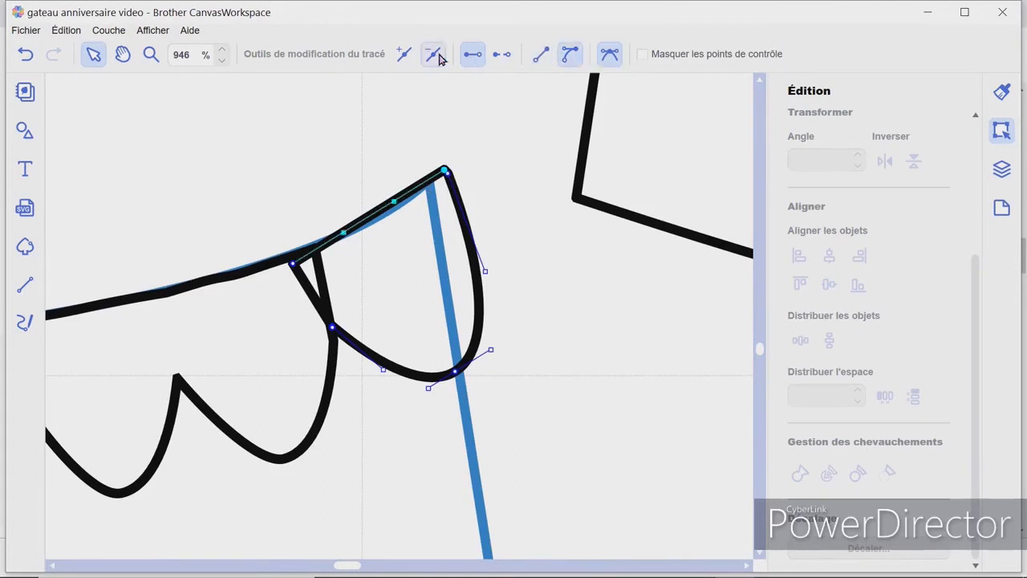
click(323, 240)
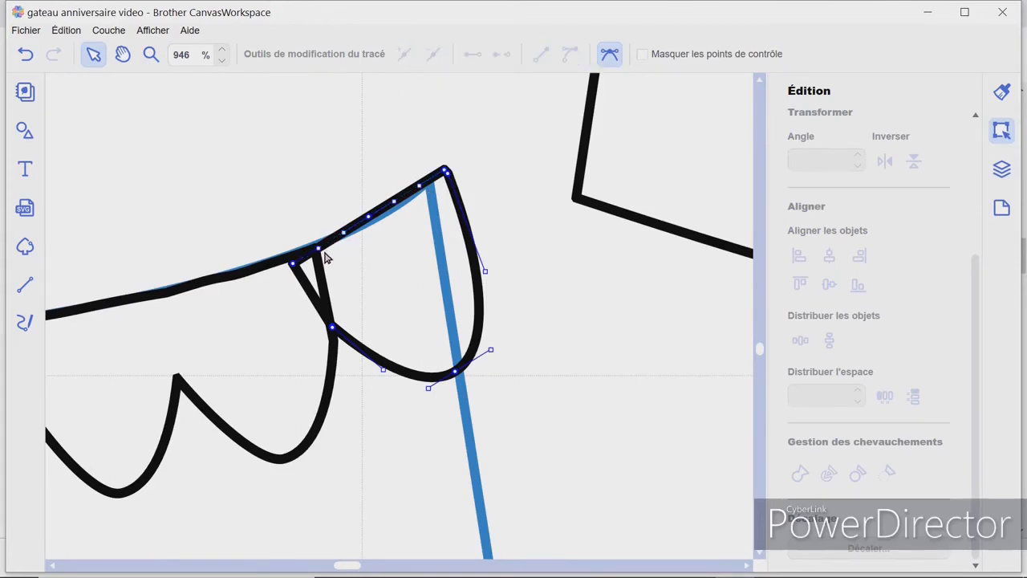
Bring the end scallop's left corner and the middle of its upper edge onto the band's curve
click(324, 255)
drag(297, 264, 295, 256)
click(327, 246)
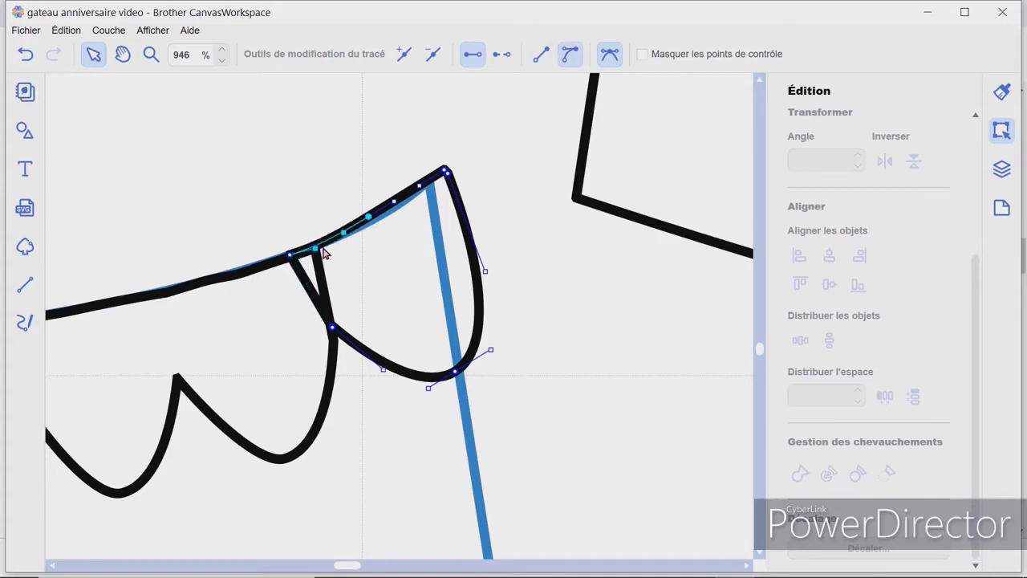
drag(371, 226, 373, 230)
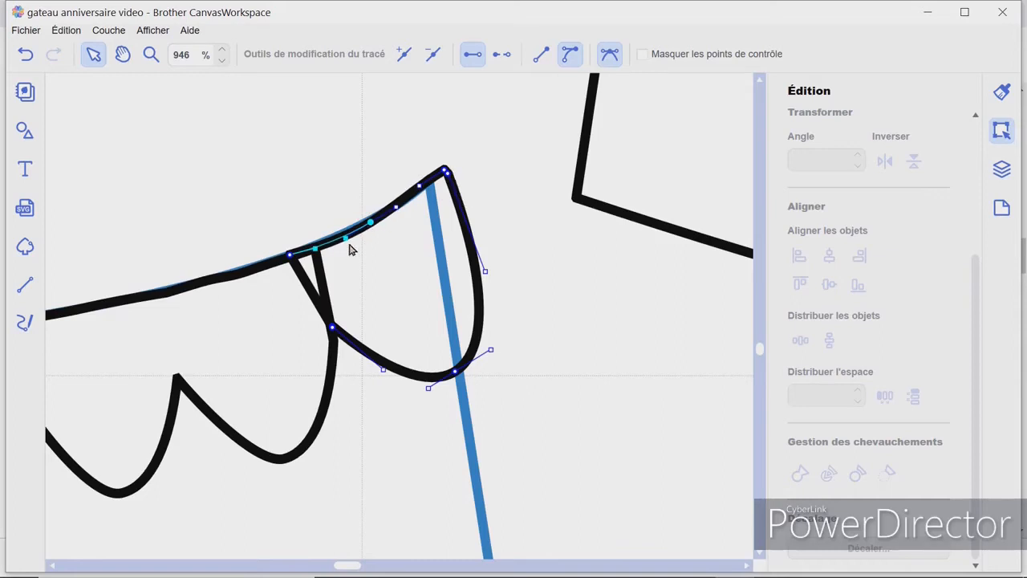
key(ctrl+z)
Merge the end scallop with the rest of the scalloped border
click(255, 324)
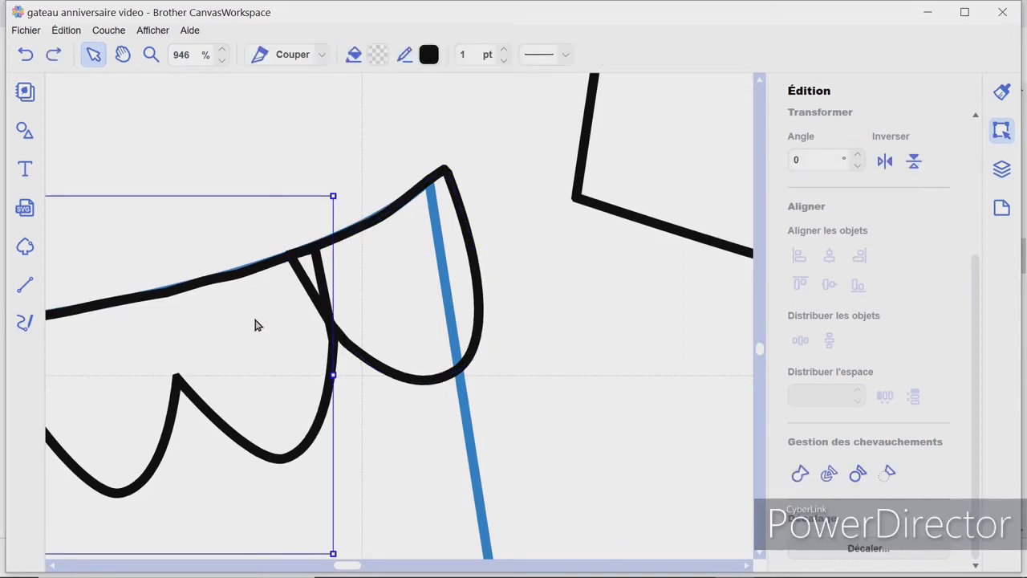
shift+click(381, 295)
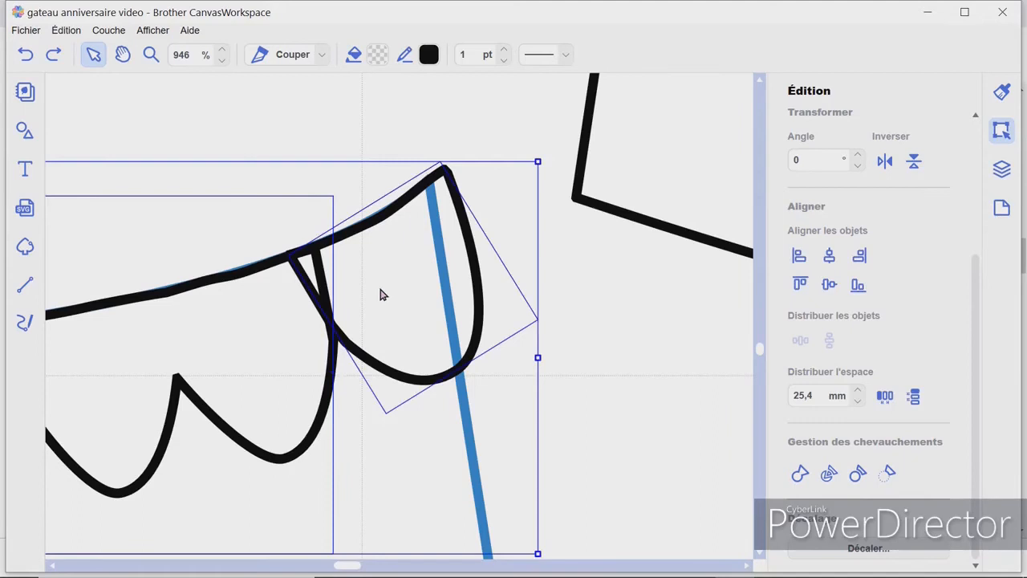
click(800, 472)
With one scalloped border overlapping the band's upper edge, select both and split them into separate pieces
scroll(388, 350, down, 5)
mouse_move(389, 349)
mouse_down()
mouse_move(386, 306)
mouse_move(388, 349)
mouse_up()
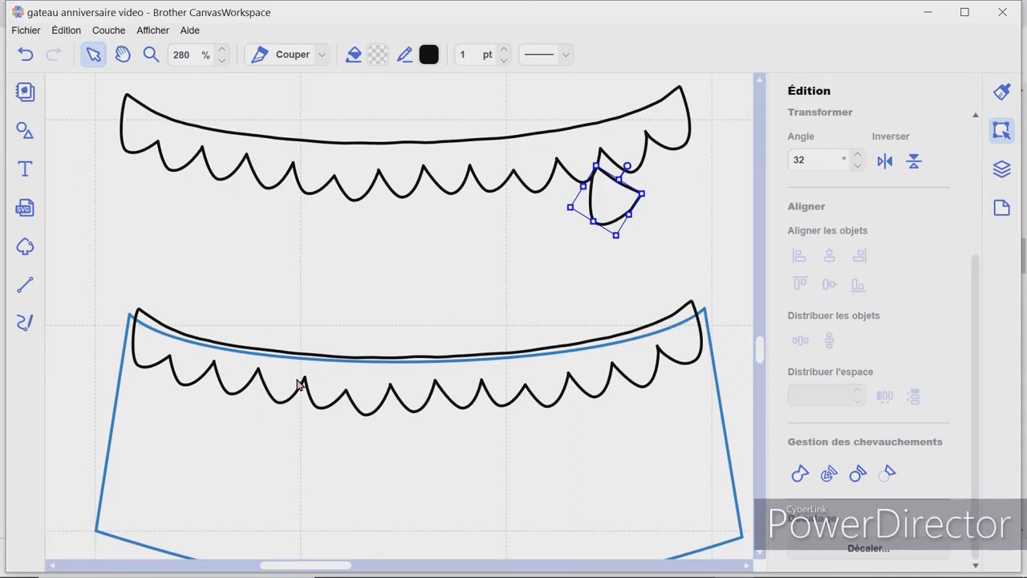
drag(111, 292, 202, 363)
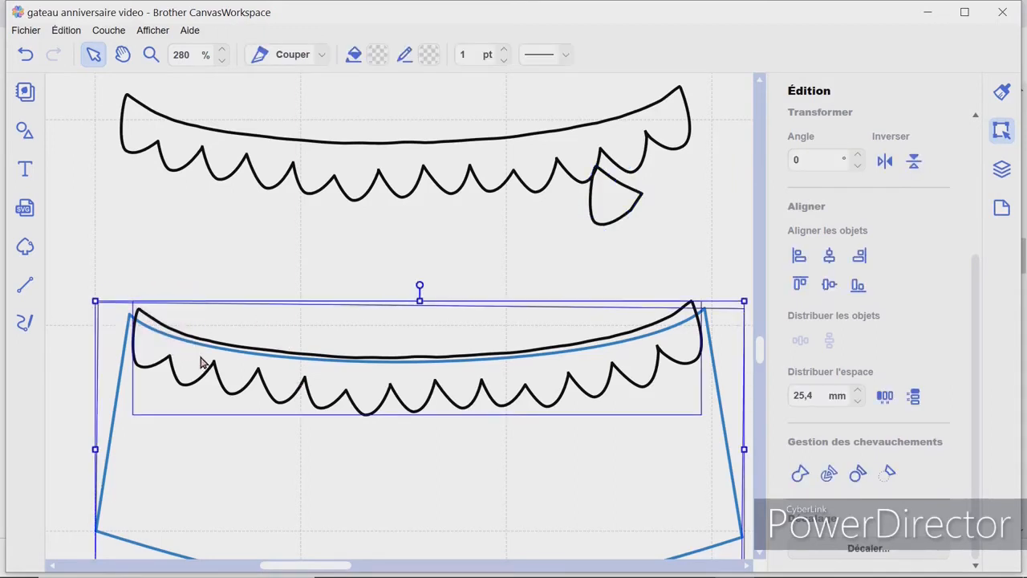
click(829, 473)
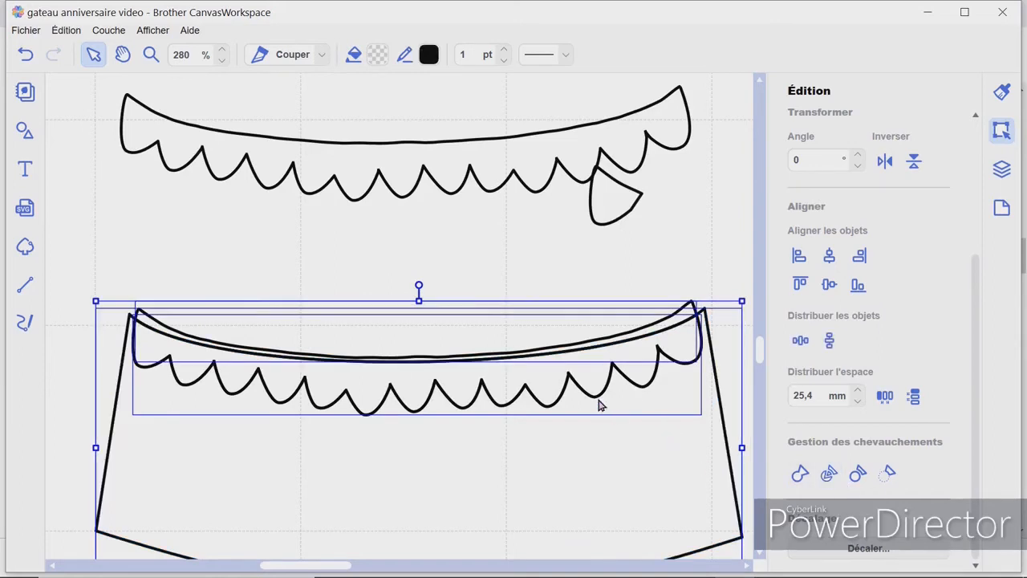
Move the trimmed scalloped border clear of the band and delete the leftover band piece and thin upper sliver
drag(572, 376, 514, 294)
click(532, 352)
click(470, 401)
drag(460, 421, 407, 464)
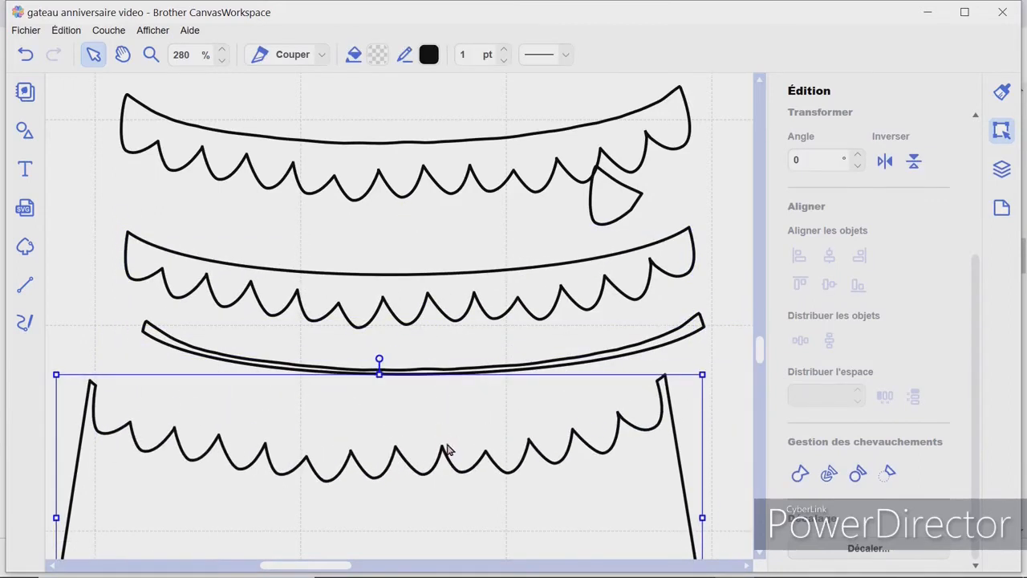
key(Delete)
click(458, 369)
key(Delete)
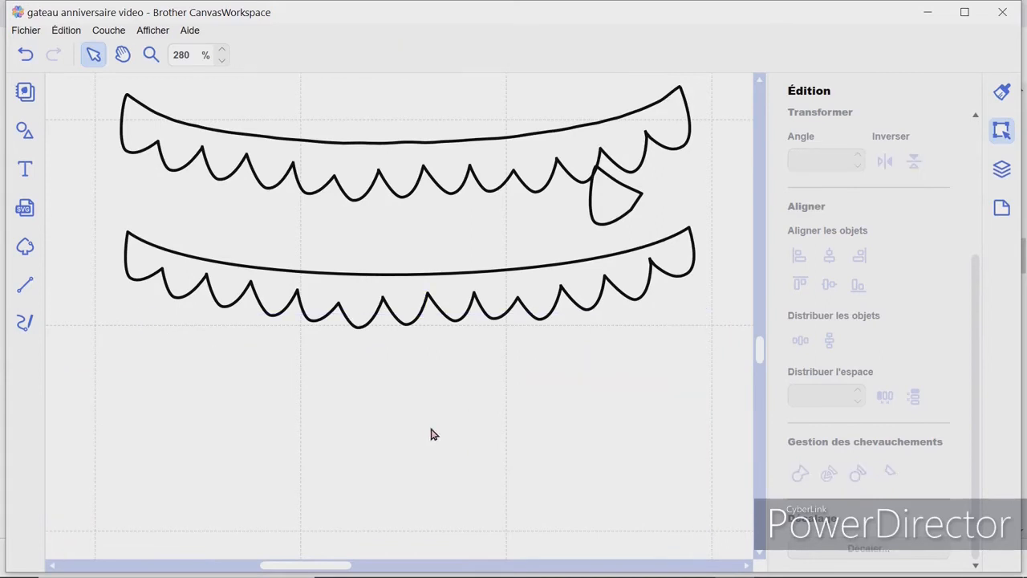
Move the spare curved cake band directly below the two scalloped borders
scroll(430, 436, up, 1)
scroll(430, 436, down, 4)
scroll(426, 430, up, 2)
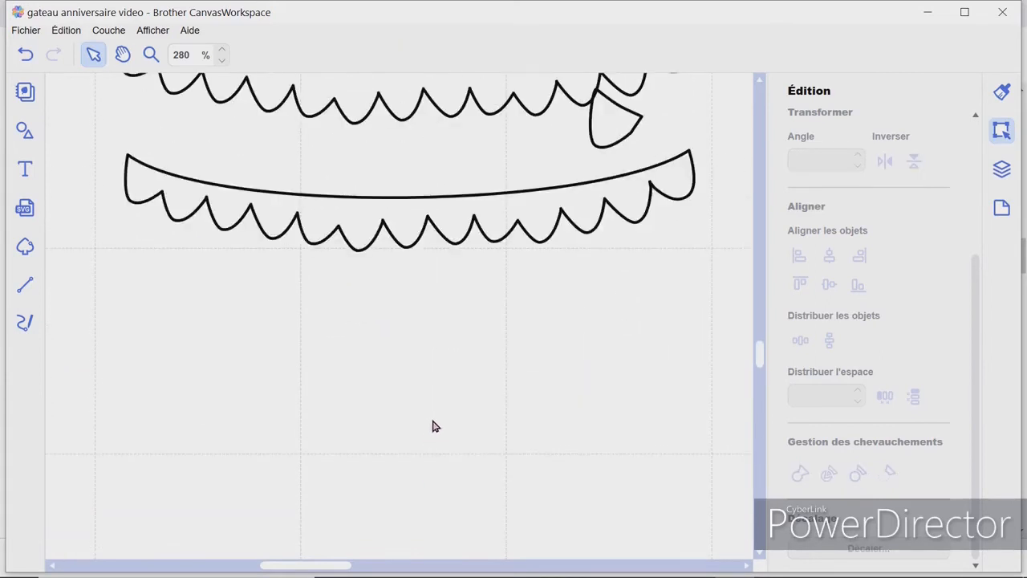
scroll(431, 429, down, 2)
scroll(430, 429, down, 3)
drag(586, 271, 346, 385)
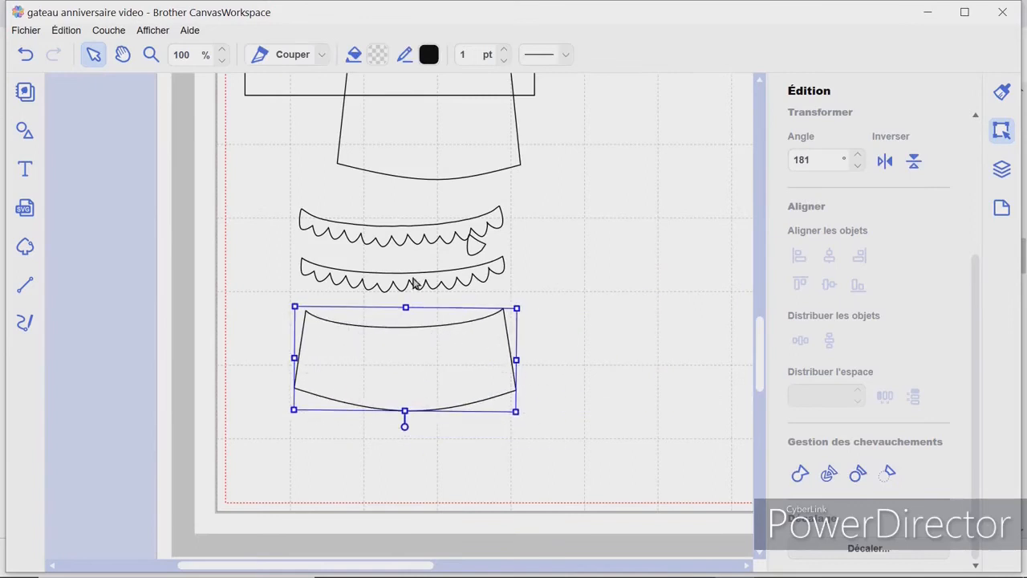
Place the trimmed scalloped border on the band, aligned with its curved upper edge
drag(452, 285, 453, 341)
key(Up)
key(Up)
key(Up)
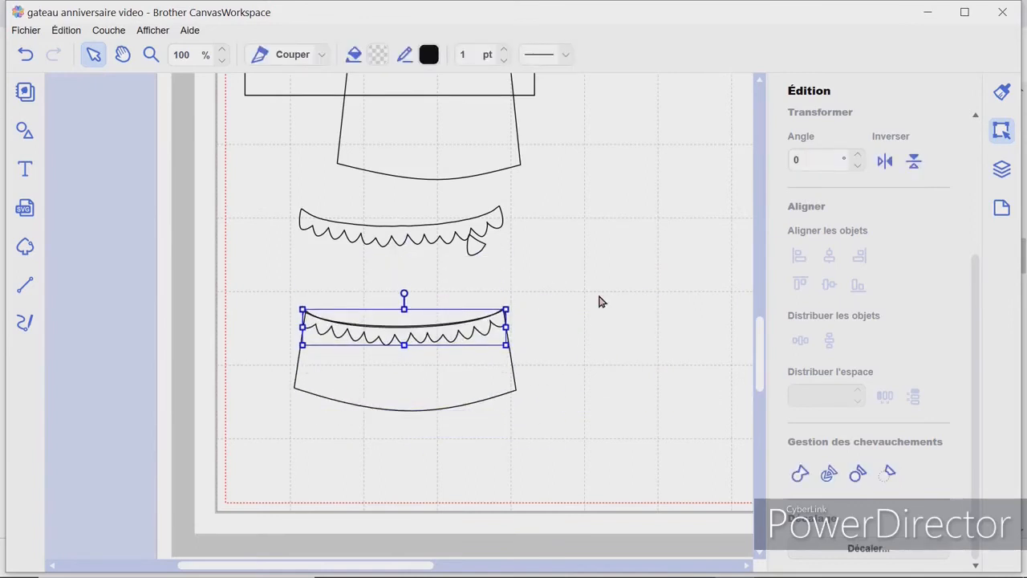
Centre the border and band on each other horizontally and nudge the border slightly above the band's upper edge
click(603, 301)
click(473, 340)
drag(383, 284, 504, 415)
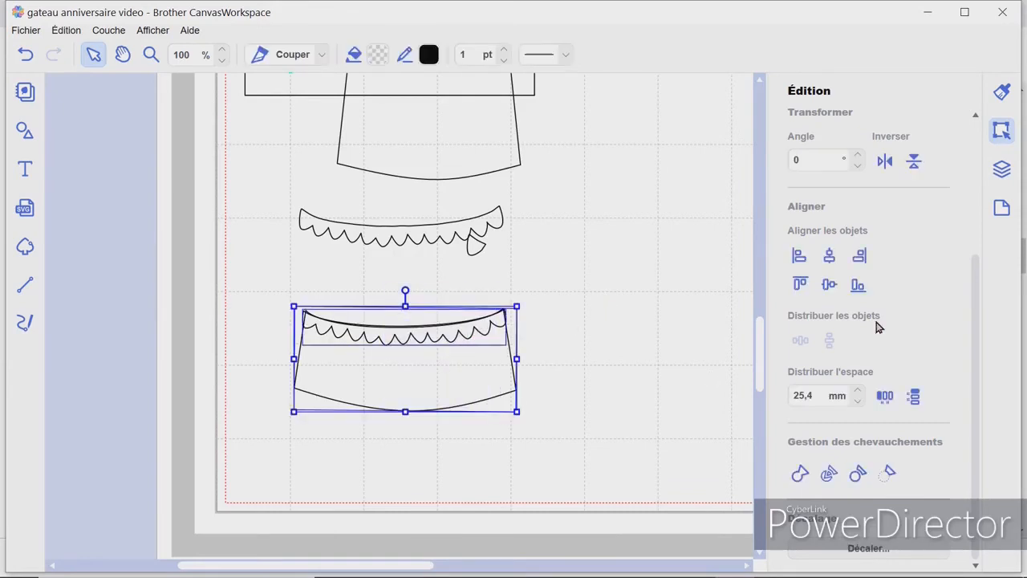
click(829, 255)
click(625, 341)
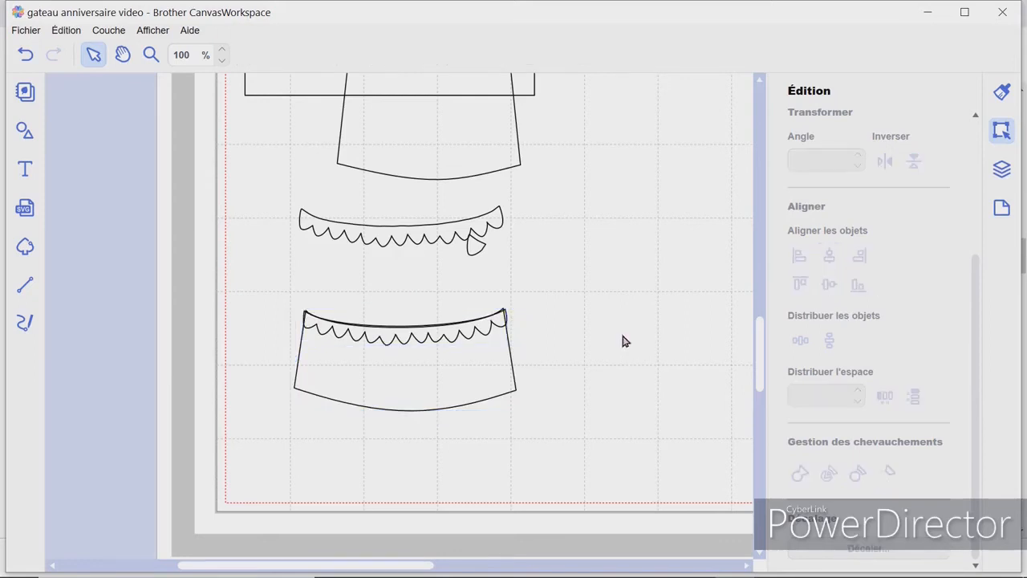
click(462, 340)
key(Up)
key(Up)
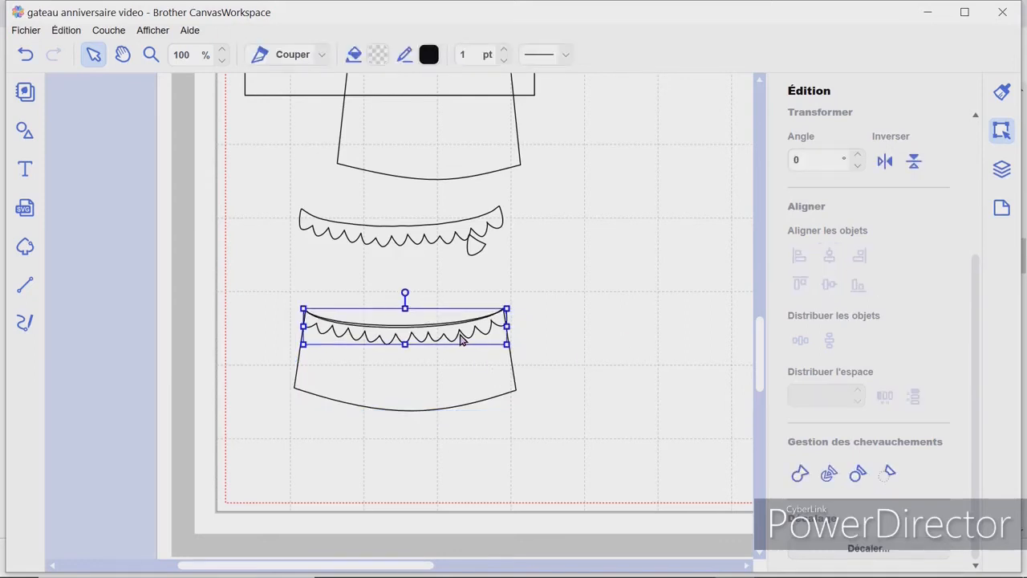
Fill the scalloped border on the band with pink #E4007F
double_click(413, 339)
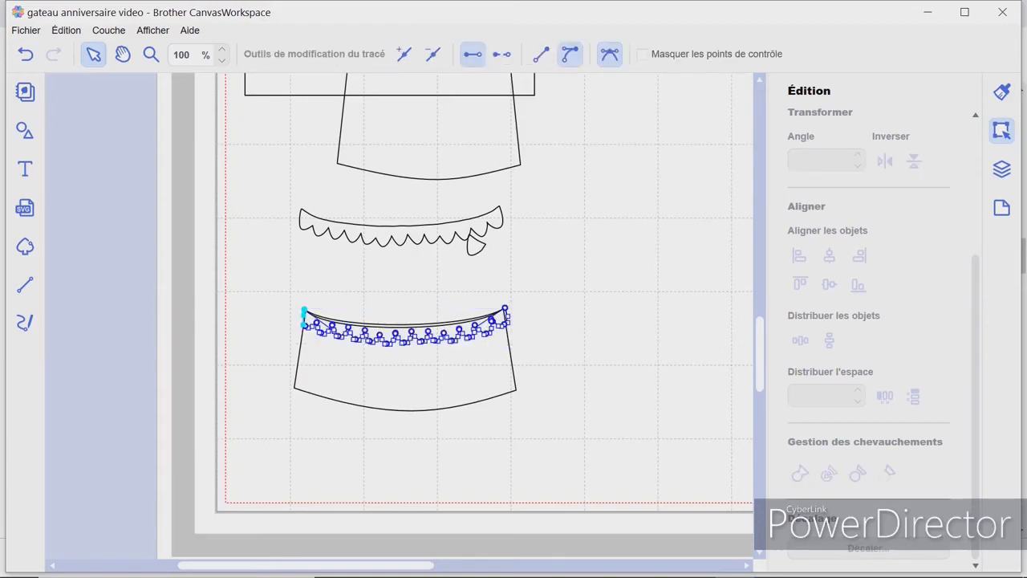
click(1002, 93)
click(554, 391)
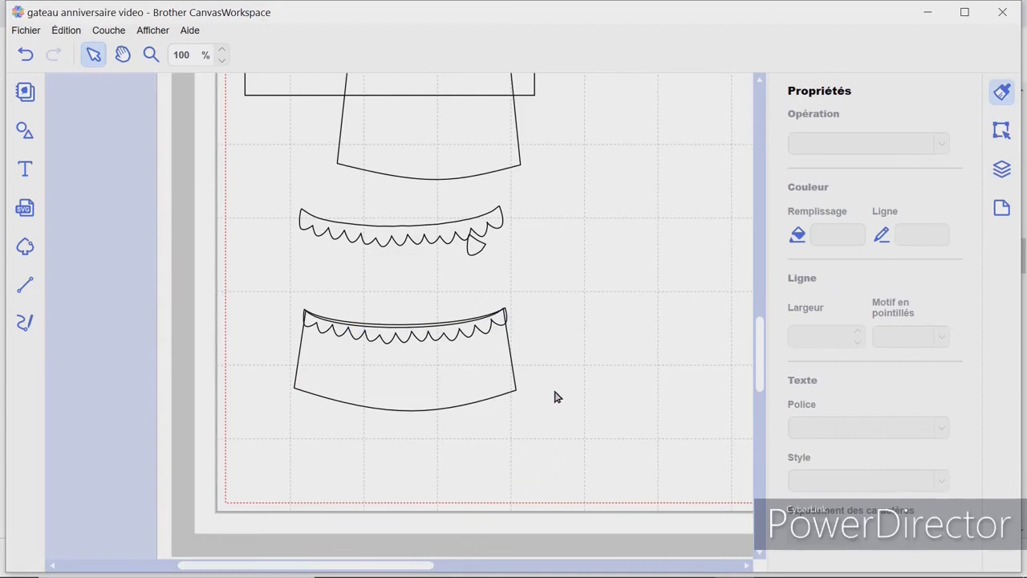
click(496, 323)
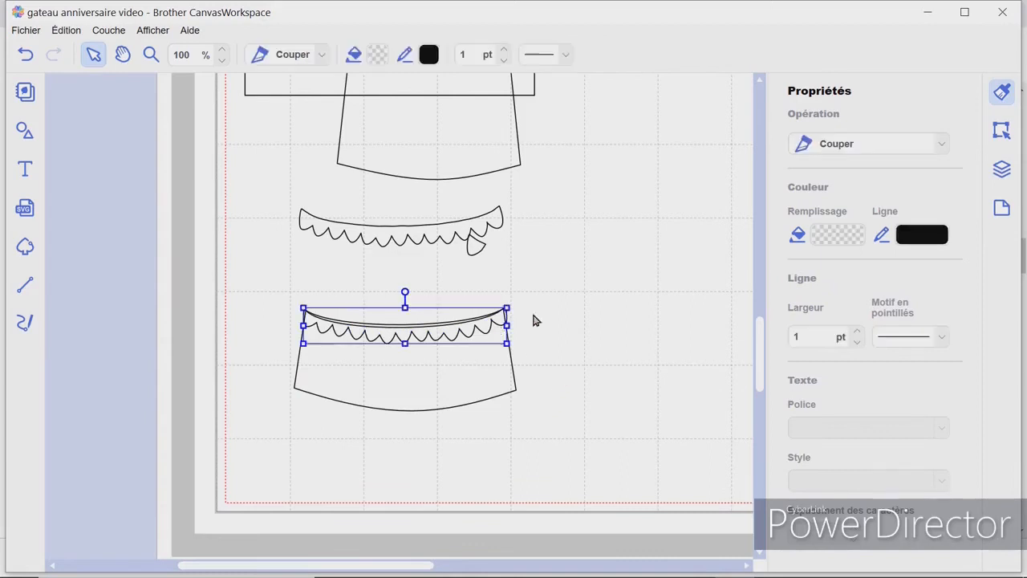
click(834, 236)
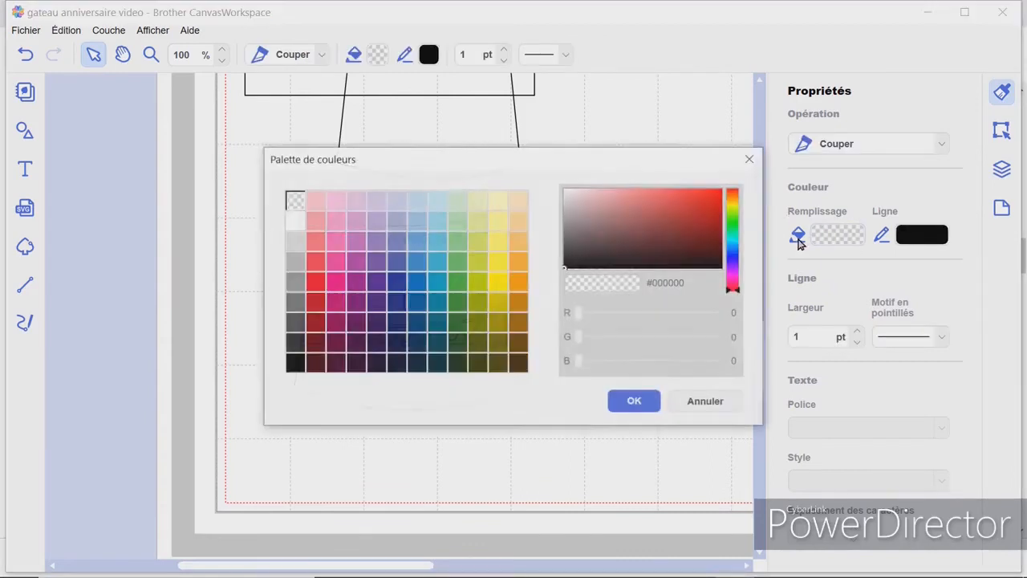
click(336, 282)
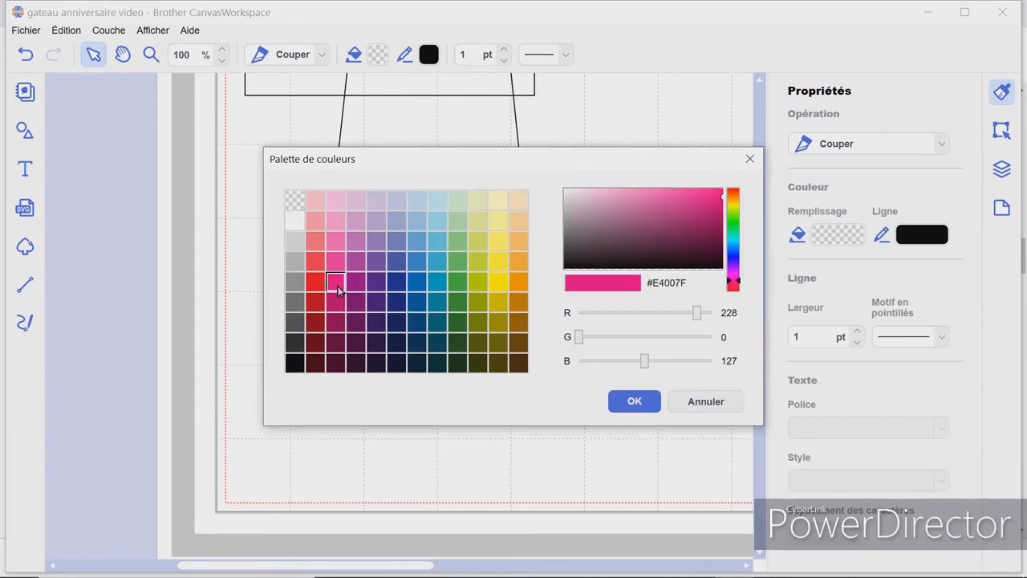
click(631, 399)
Fill the cake band under the border with pale yellow #FFFBBF and save the drawing
click(485, 394)
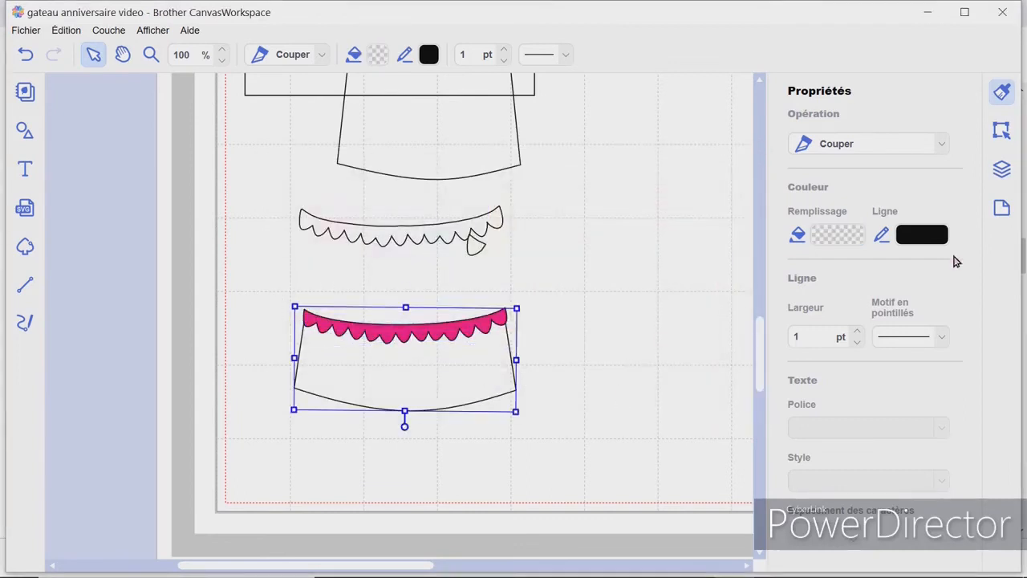
click(842, 236)
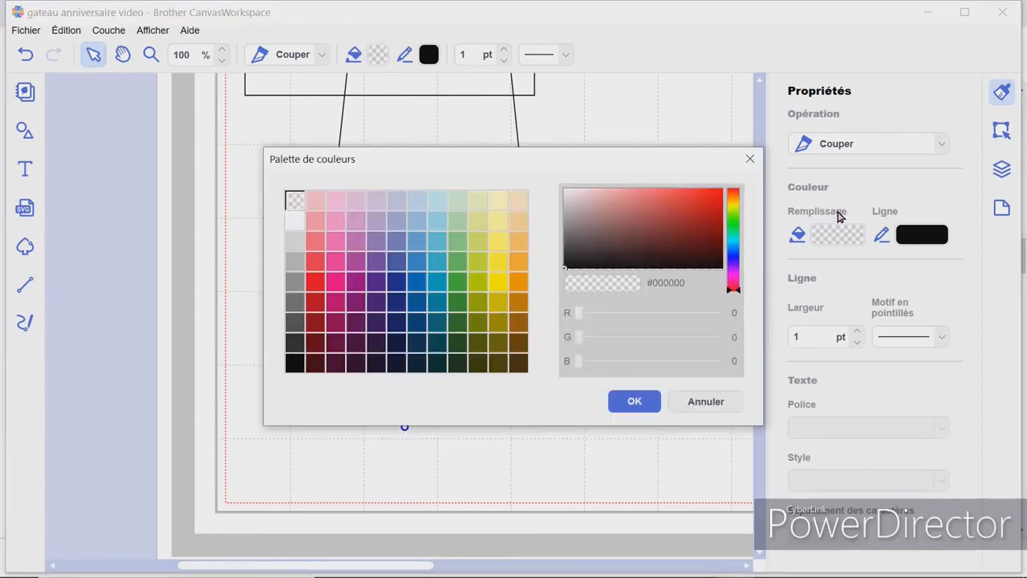
click(497, 201)
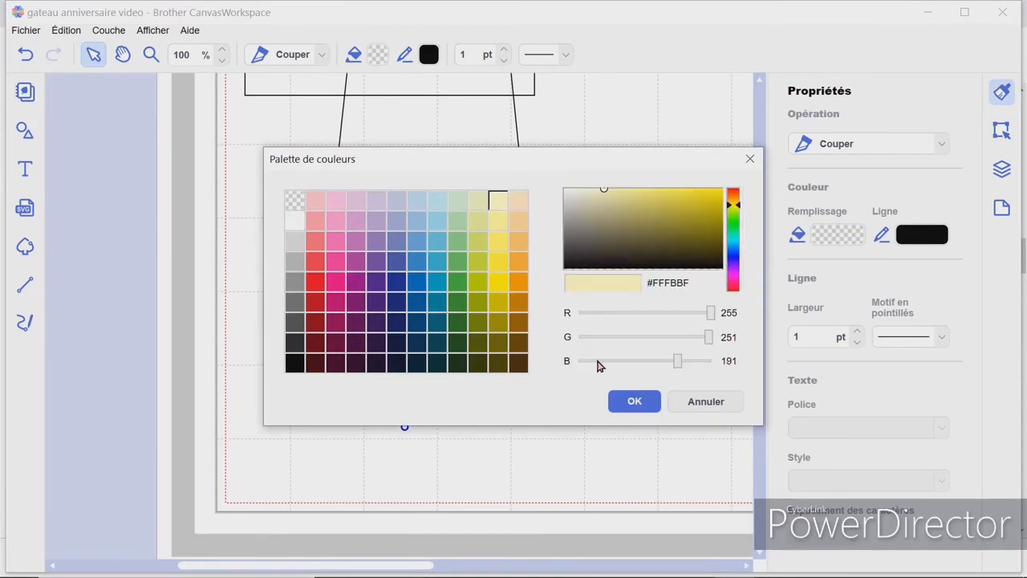
click(648, 402)
click(583, 392)
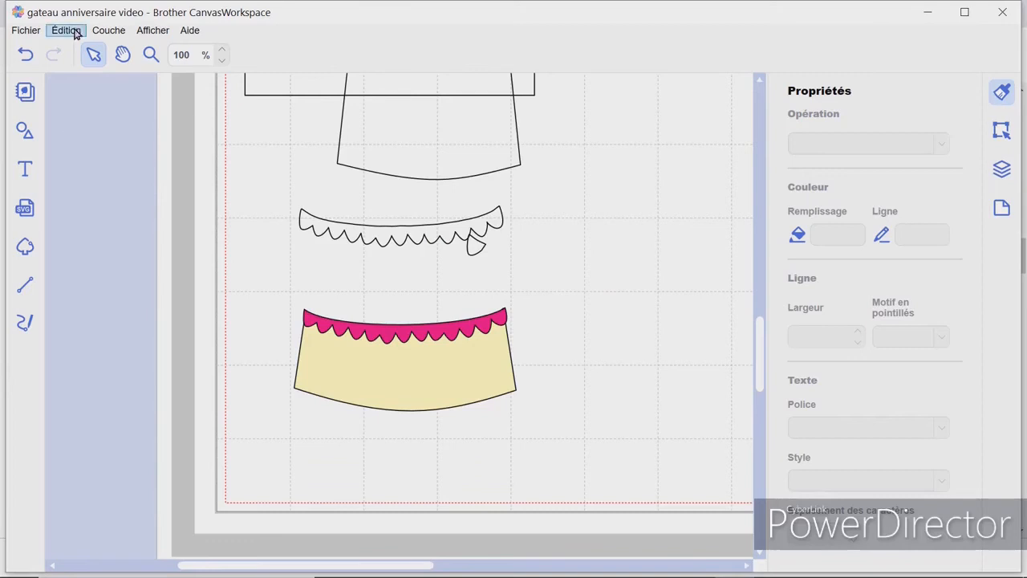
click(29, 35)
click(89, 105)
Duplicate the pink border, move the copy to the free area right of the cake, and place the unfilled border below it
scroll(670, 254, up, 2)
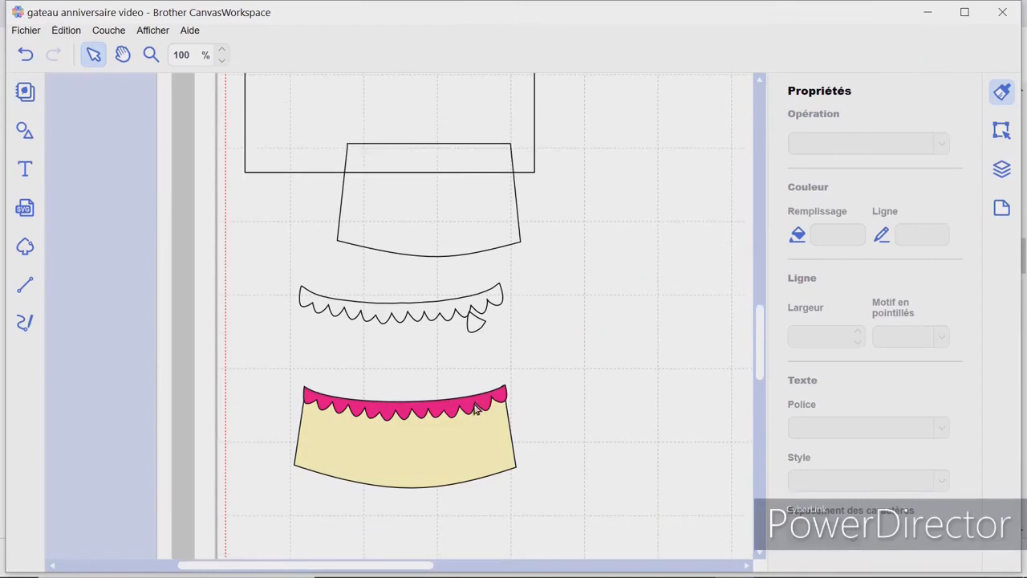
click(473, 411)
right_click(473, 413)
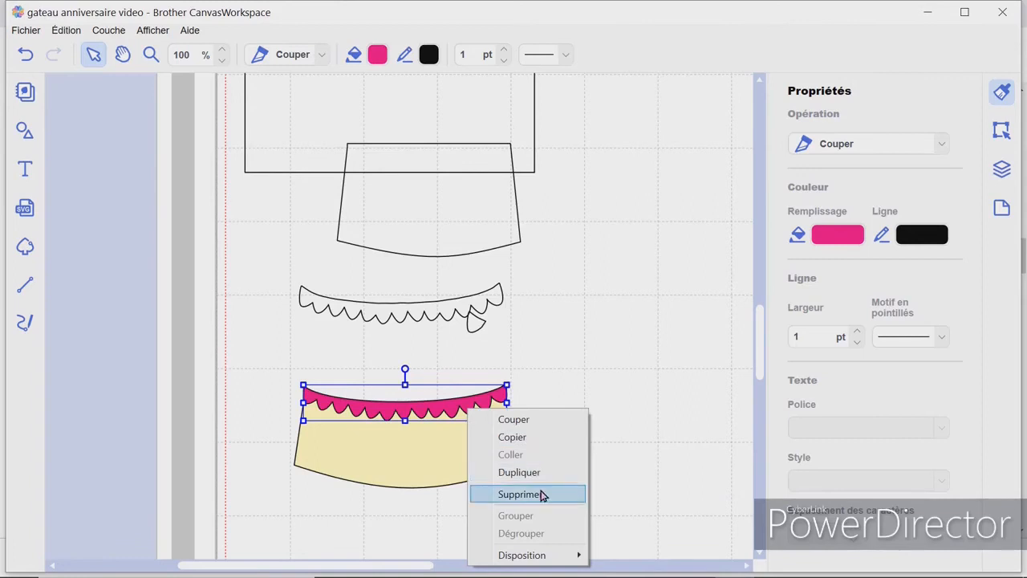
click(545, 474)
drag(507, 433, 678, 288)
drag(424, 319, 656, 370)
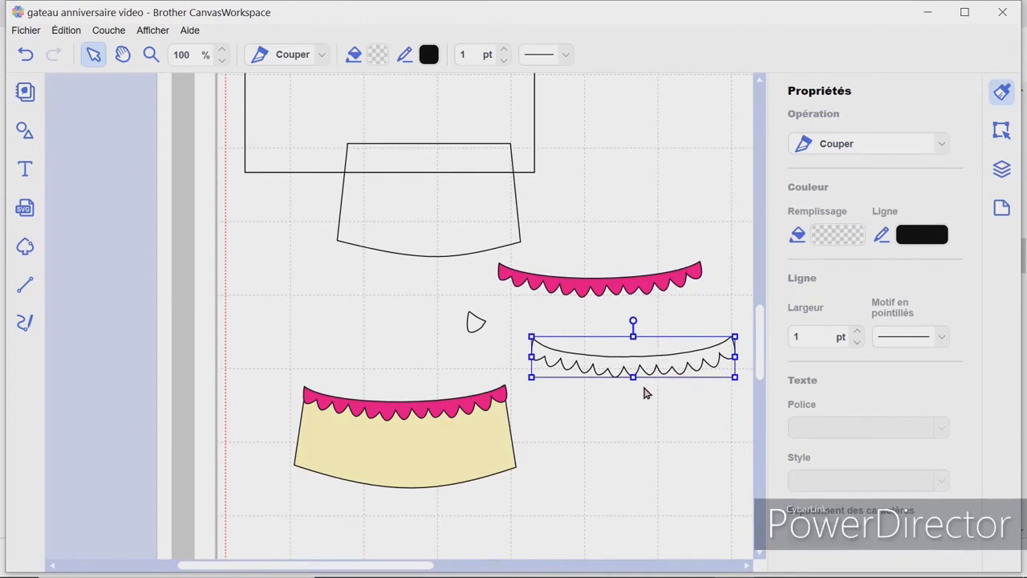
Delete the unfilled scalloped border and move the free pink border onto the upper edge of the unfilled curved band
key(Delete)
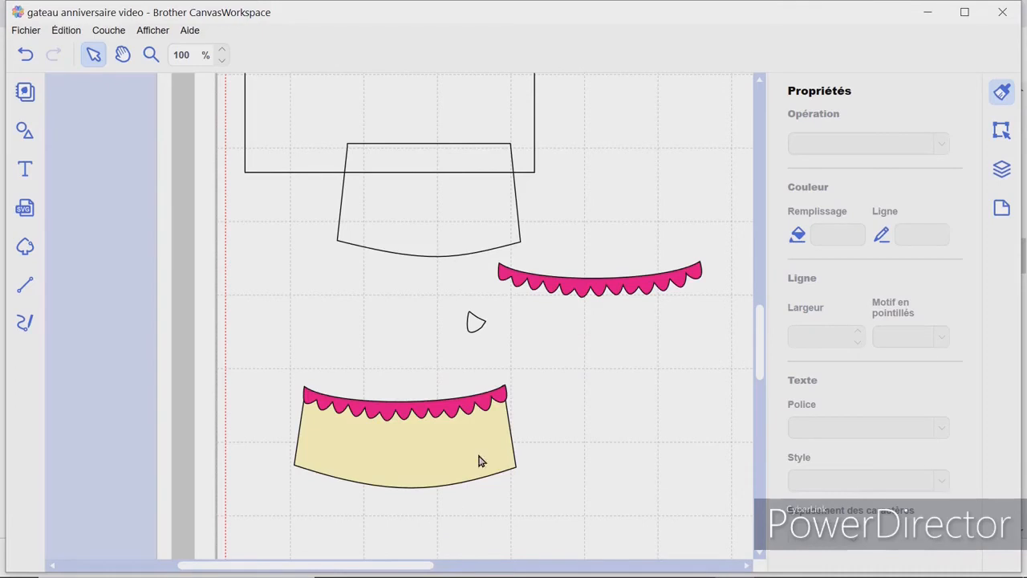
scroll(557, 351, down, 2)
scroll(558, 353, down, 3)
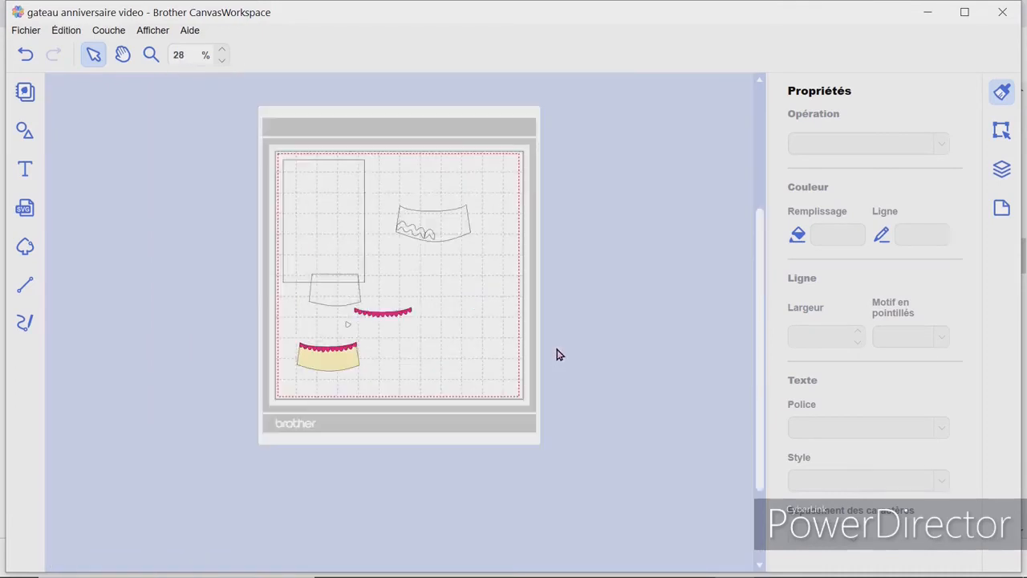
scroll(557, 353, up, 3)
scroll(487, 325, up, 1)
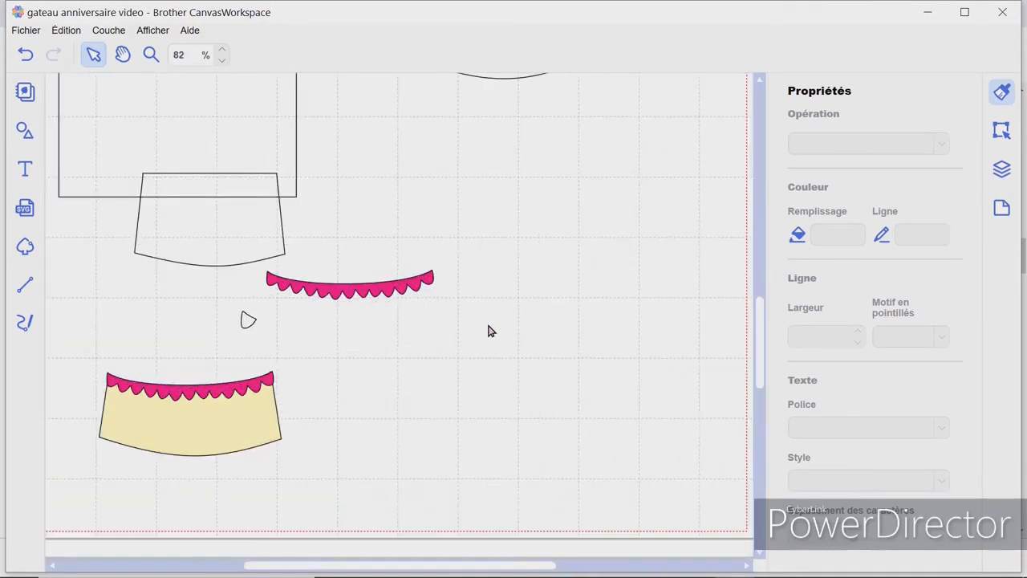
scroll(487, 328, down, 2)
drag(402, 305, 517, 134)
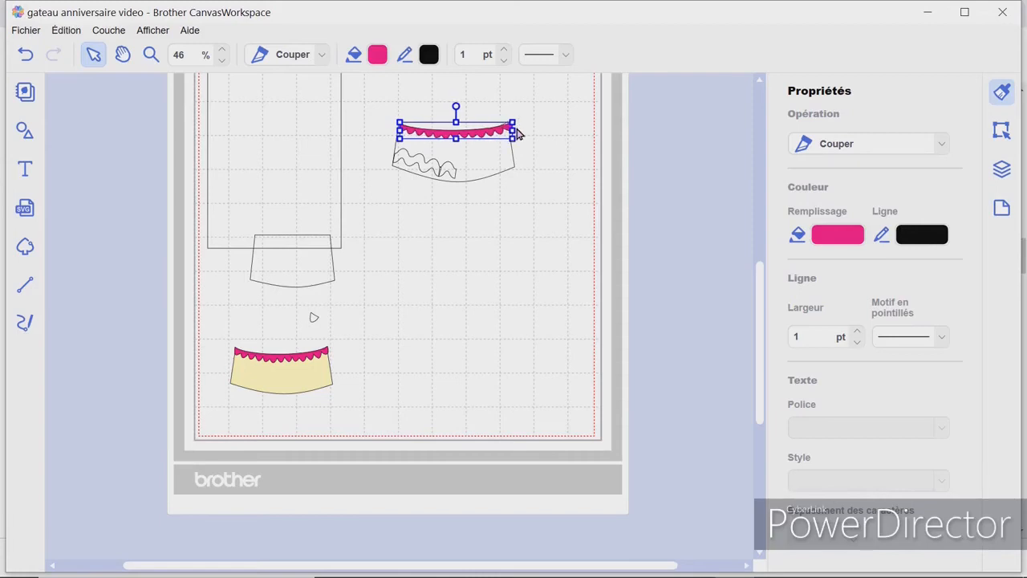
click(553, 124)
click(482, 138)
drag(481, 139, 475, 140)
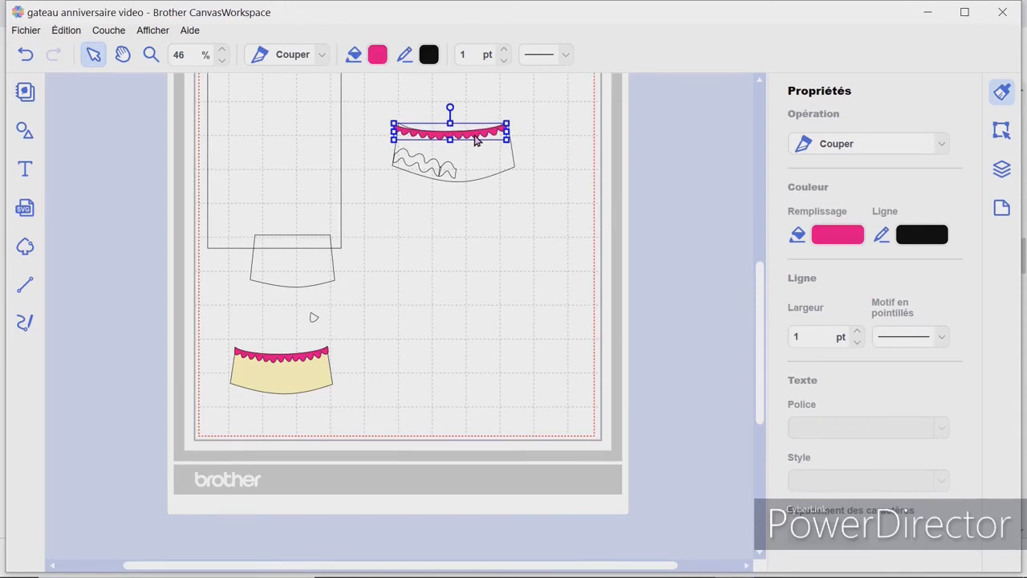
Move the two wavy strips off the unfilled band to the free area below it
click(383, 105)
drag(415, 114, 544, 200)
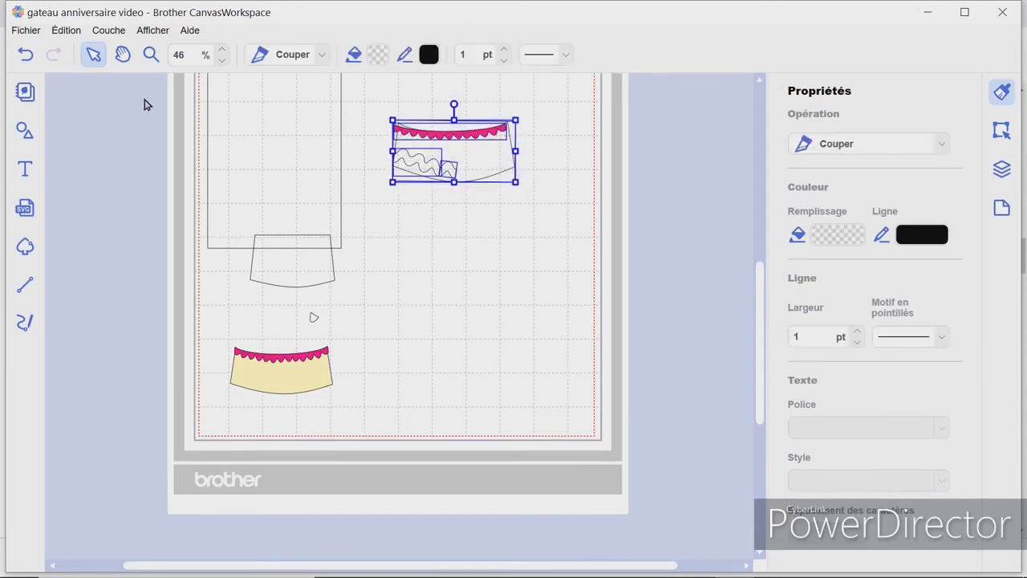
click(470, 223)
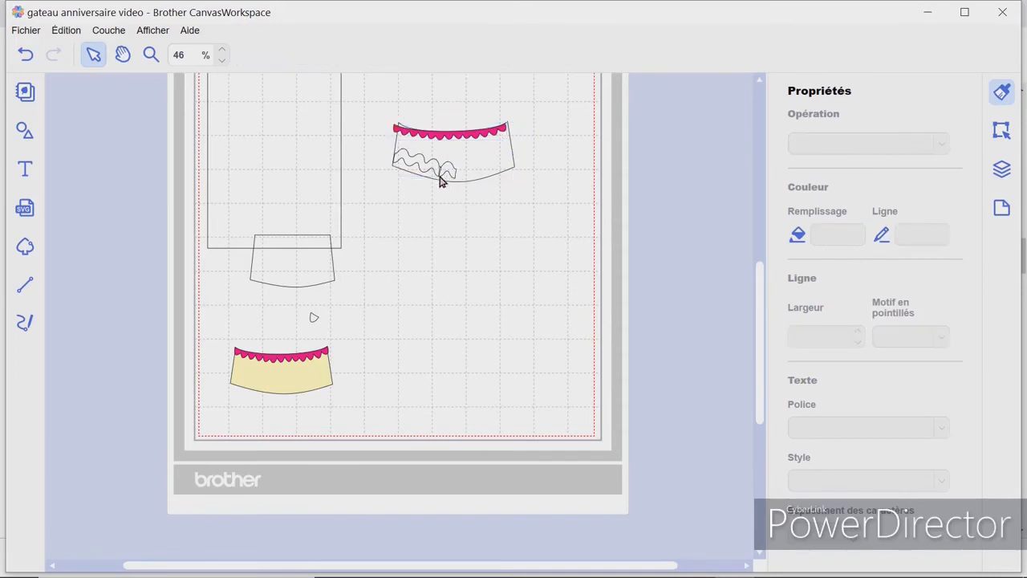
mouse_move(440, 178)
mouse_down()
mouse_move(437, 170)
mouse_move(423, 273)
mouse_up()
mouse_move(453, 169)
mouse_down()
mouse_move(436, 279)
mouse_move(449, 278)
mouse_up()
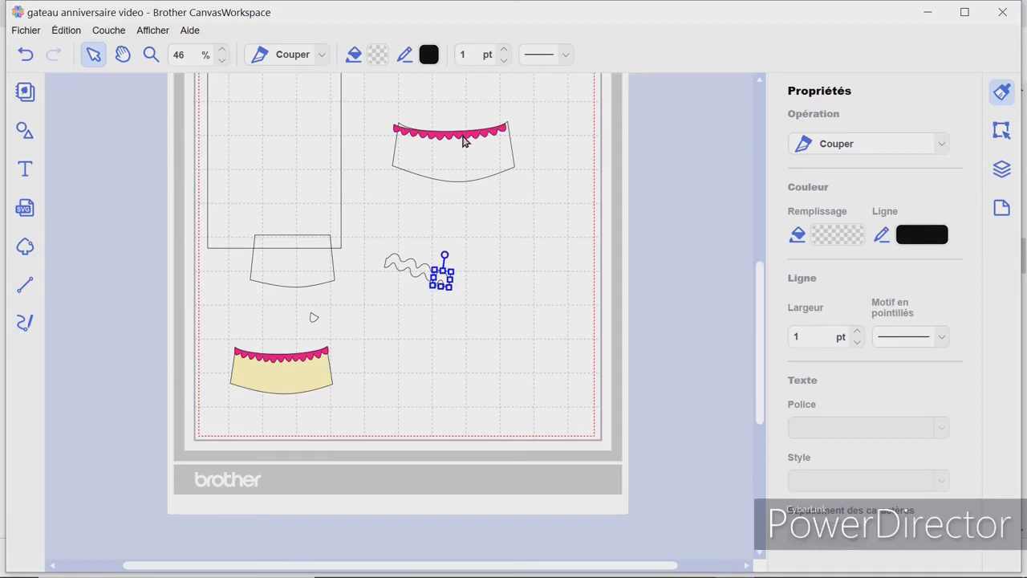
Nudge the pink border slightly to the right to centre it on the band, and select both shapes
click(463, 141)
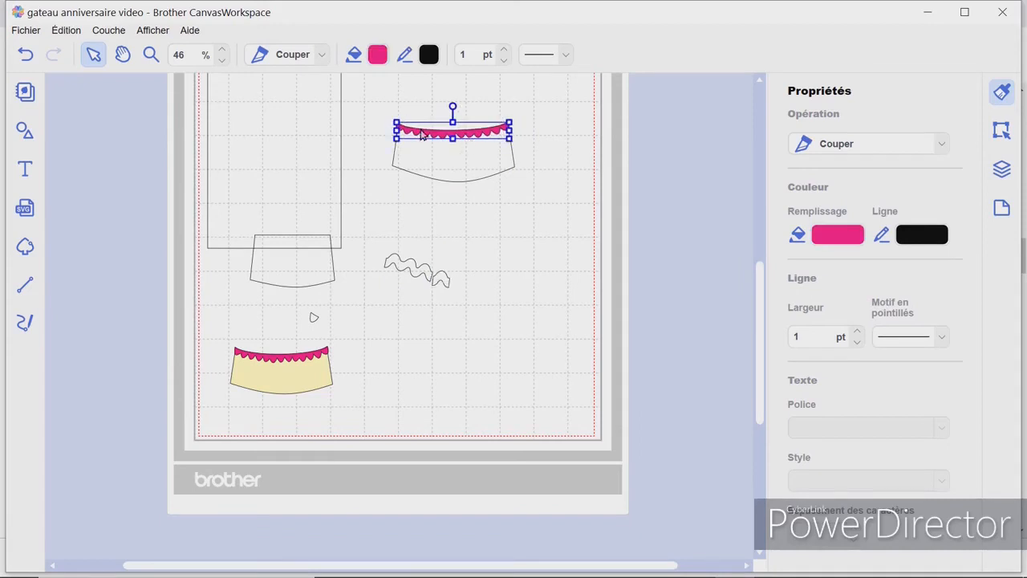
click(412, 110)
drag(391, 97, 525, 203)
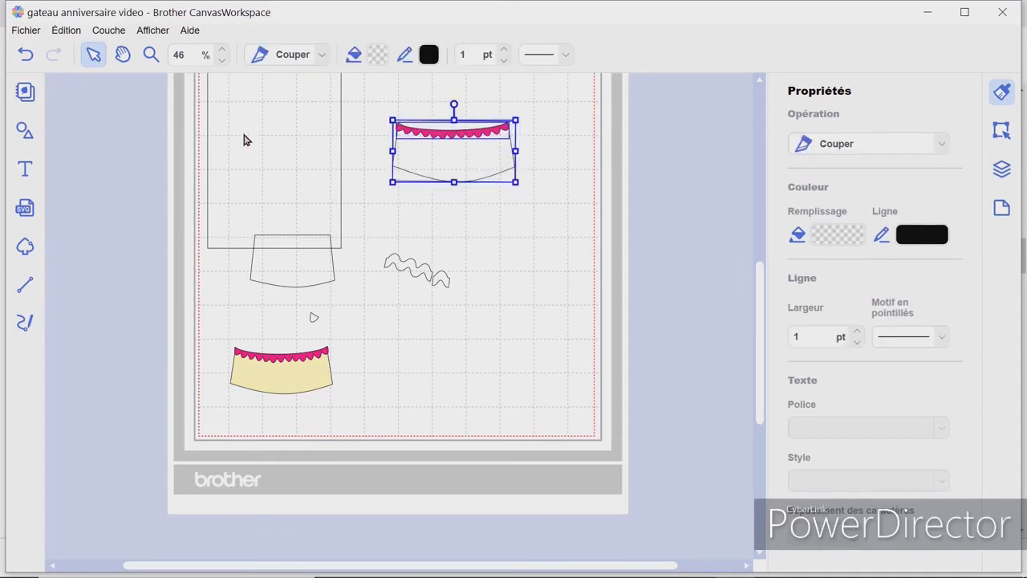
Edit the pink border's path and raise its upper-left corner point to cover the band's corner
click(151, 53)
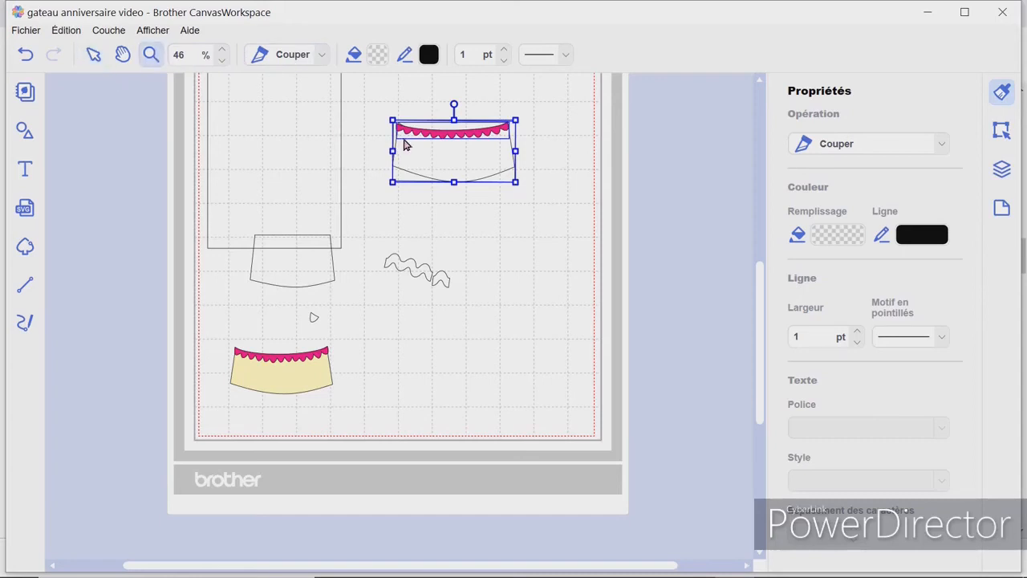
click(414, 143)
click(433, 314)
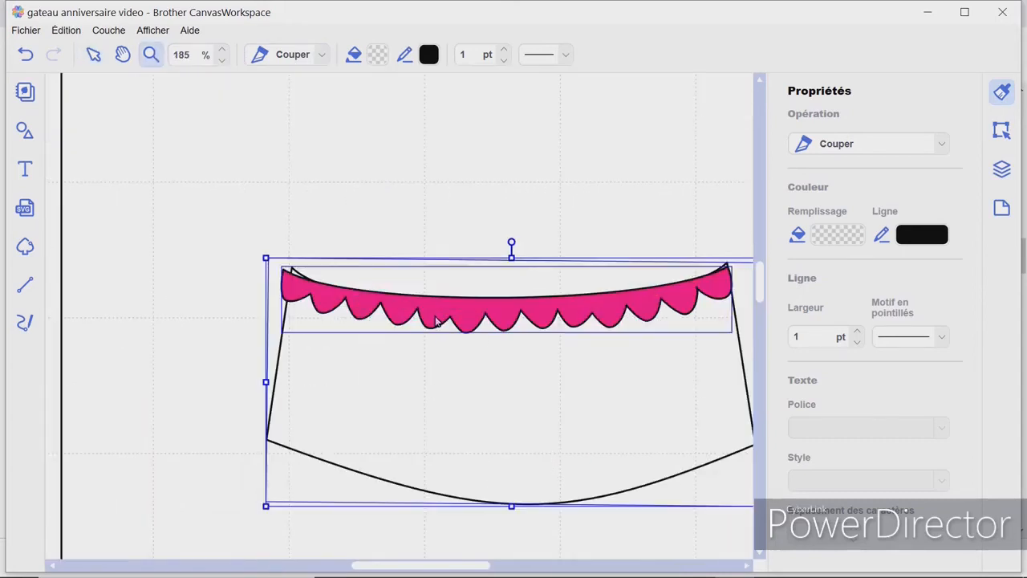
click(321, 281)
double_click(241, 318)
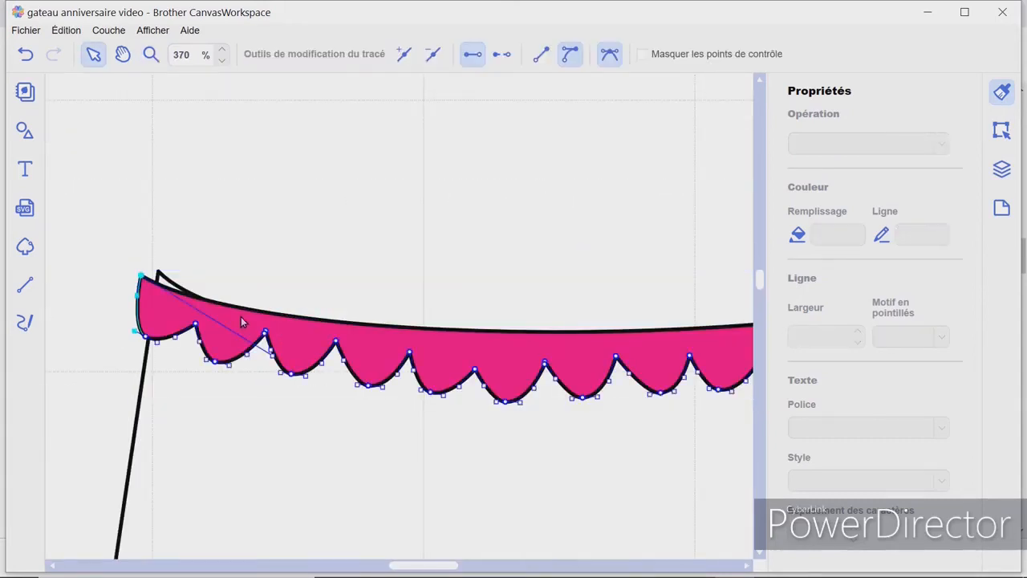
click(149, 274)
drag(150, 274, 146, 267)
click(228, 243)
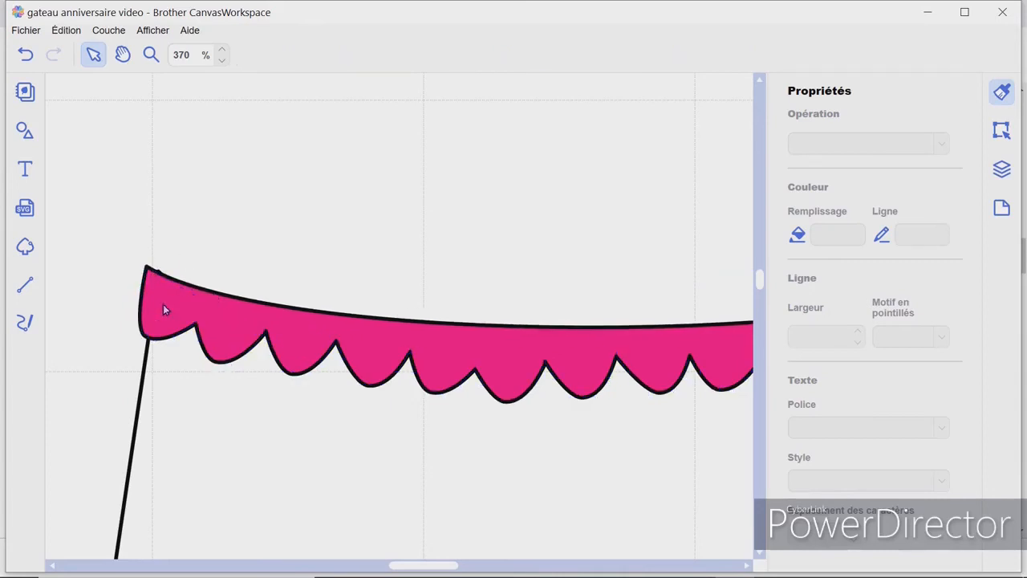
Reopen the pink border's path and fine-tune its upper-left corner point over the band's corner
click(156, 276)
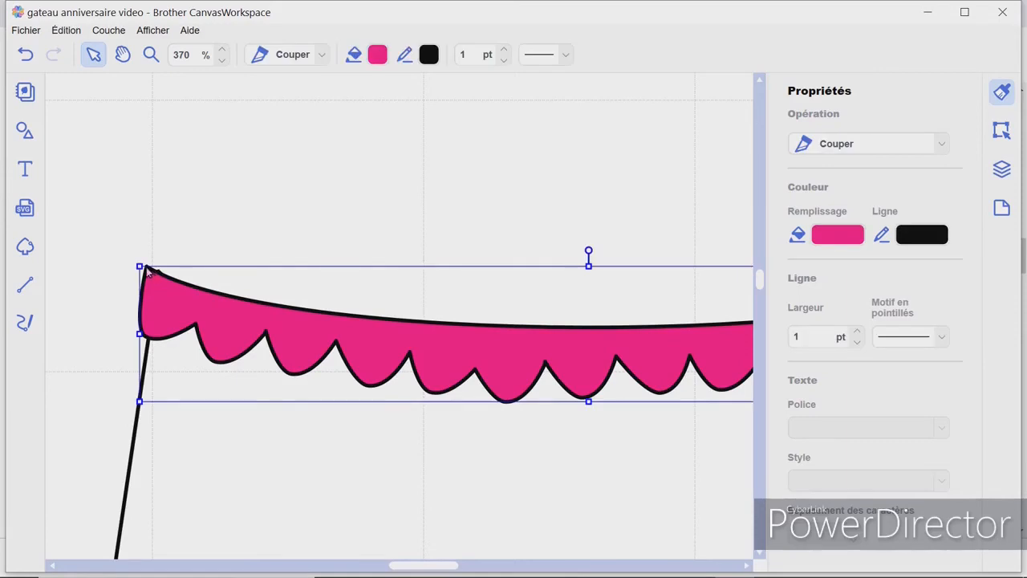
drag(147, 272, 144, 265)
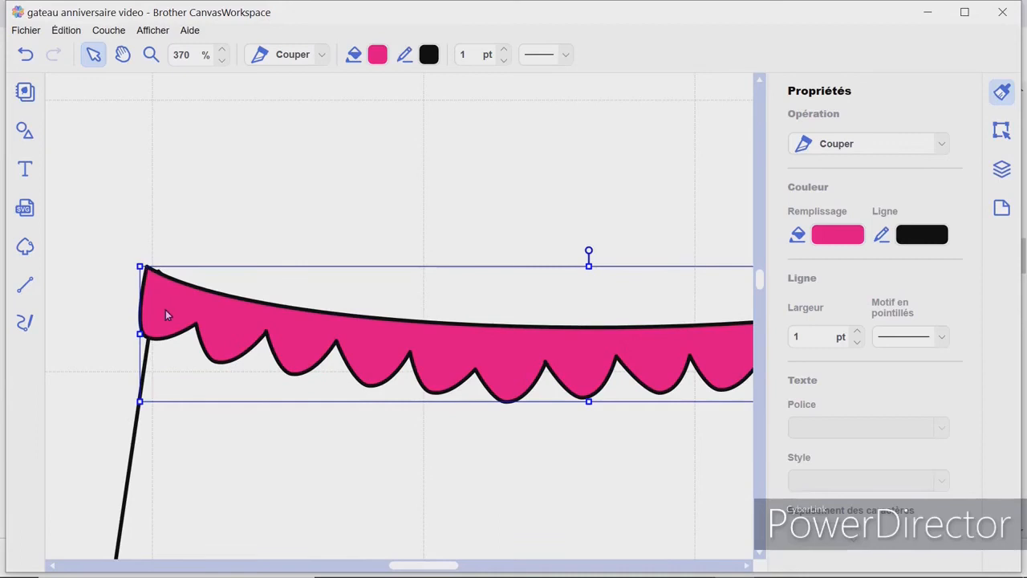
double_click(166, 302)
click(166, 298)
click(166, 302)
double_click(166, 300)
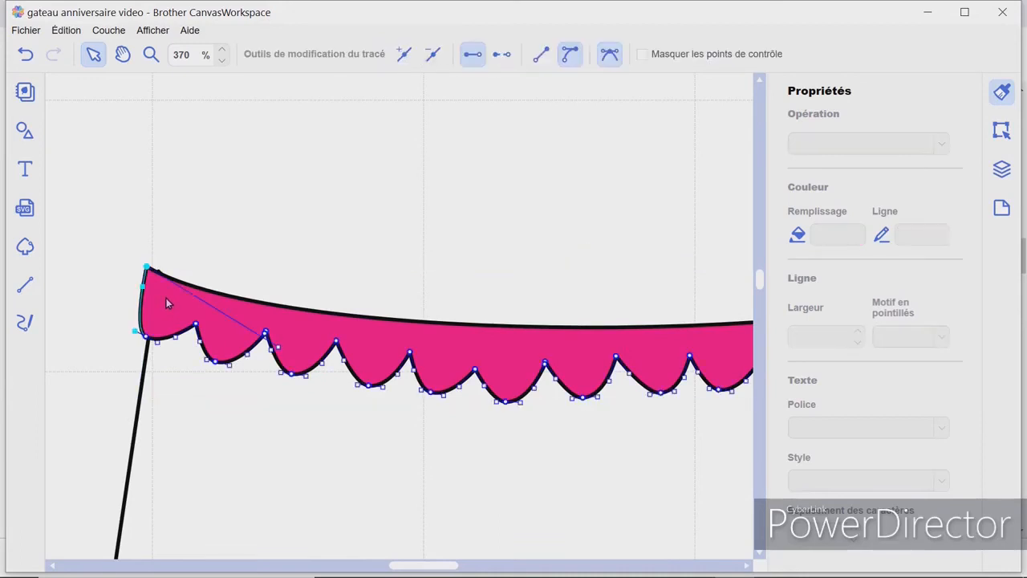
drag(153, 271, 154, 269)
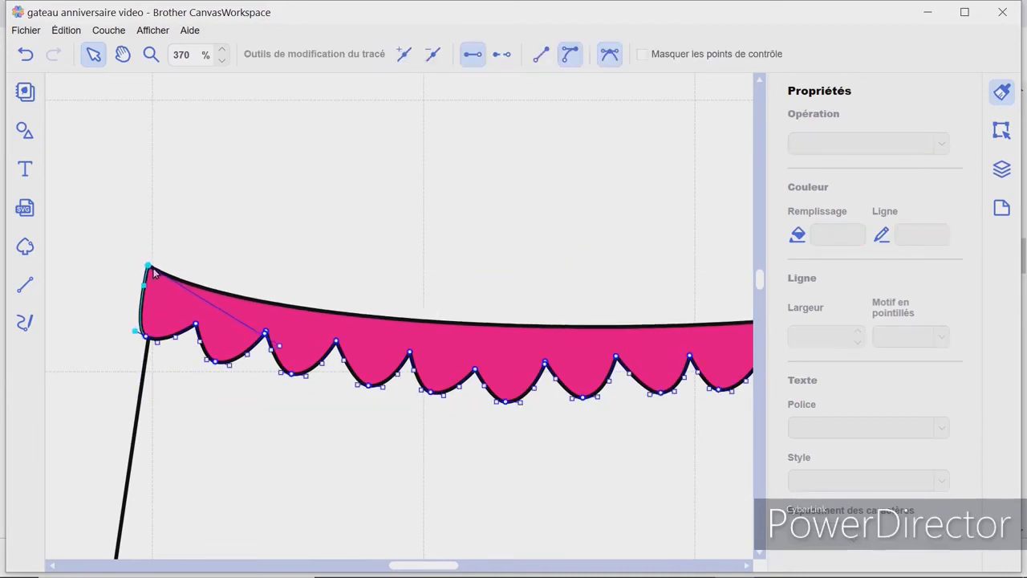
Raise the pink border's upper-right corner point onto the band's right corner and finish editing the path
drag(411, 568, 466, 561)
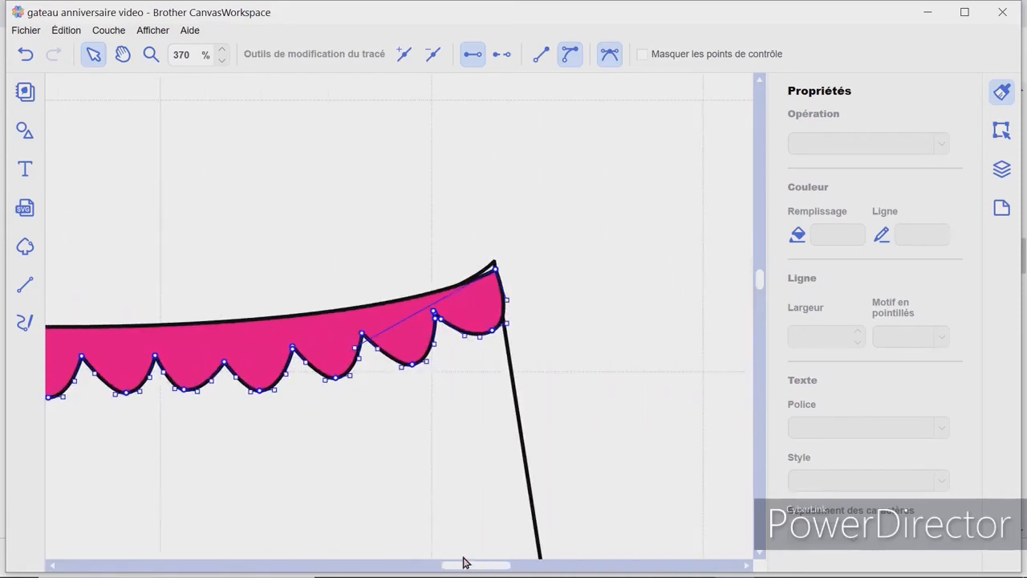
click(498, 269)
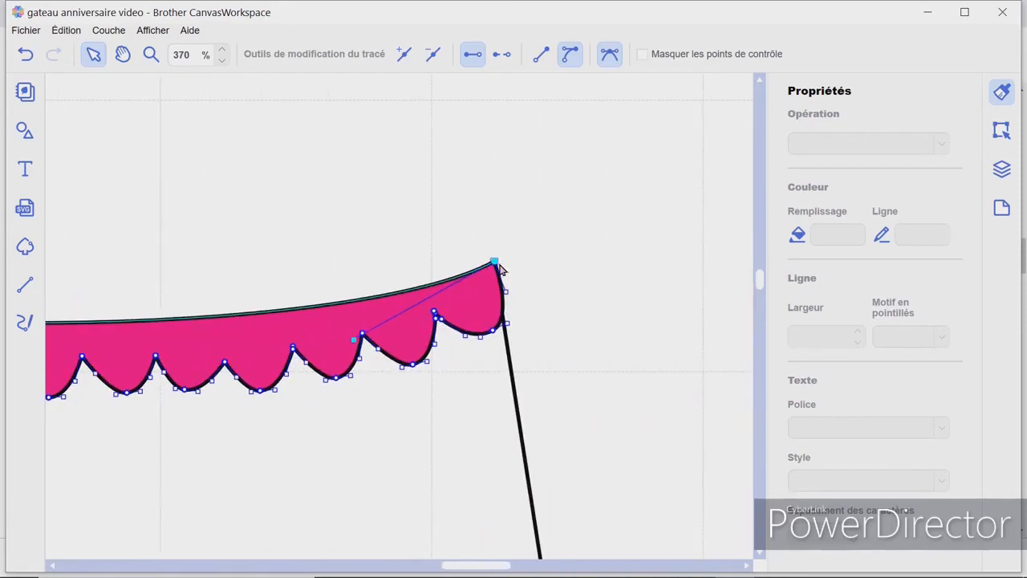
click(569, 277)
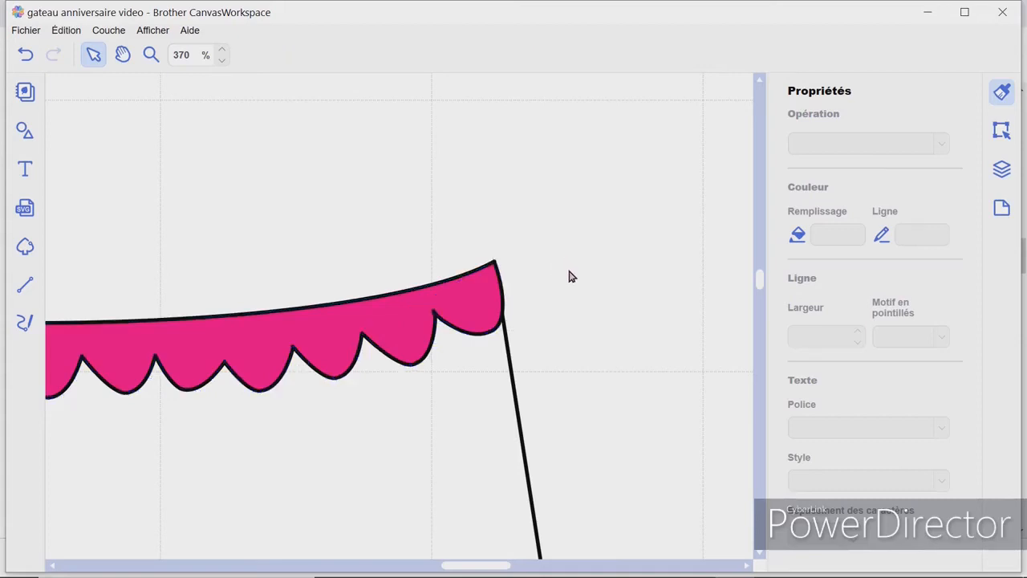
drag(486, 569, 434, 570)
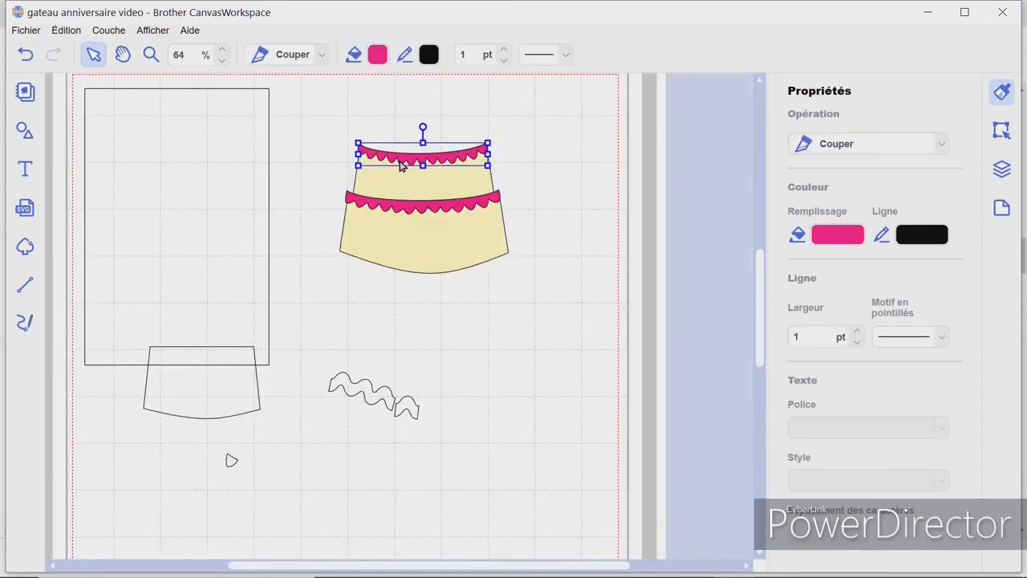
Adjust the lower pink border on the stacked bands and shift the grouped cake slightly left inside the tall rectangle
click(432, 214)
mouse_move(433, 213)
mouse_down()
mouse_move(430, 229)
mouse_move(432, 215)
mouse_up()
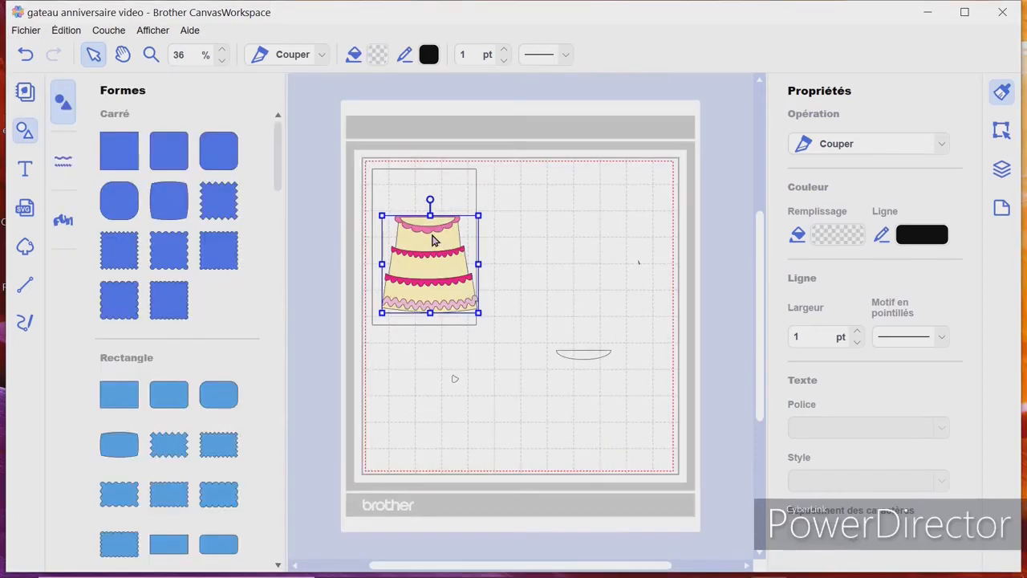
click(427, 239)
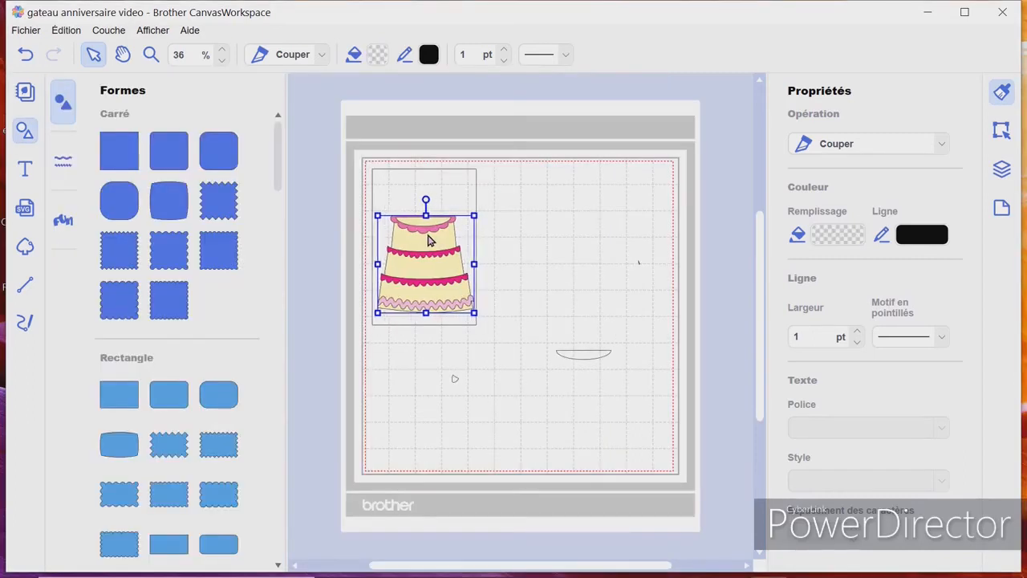
click(586, 210)
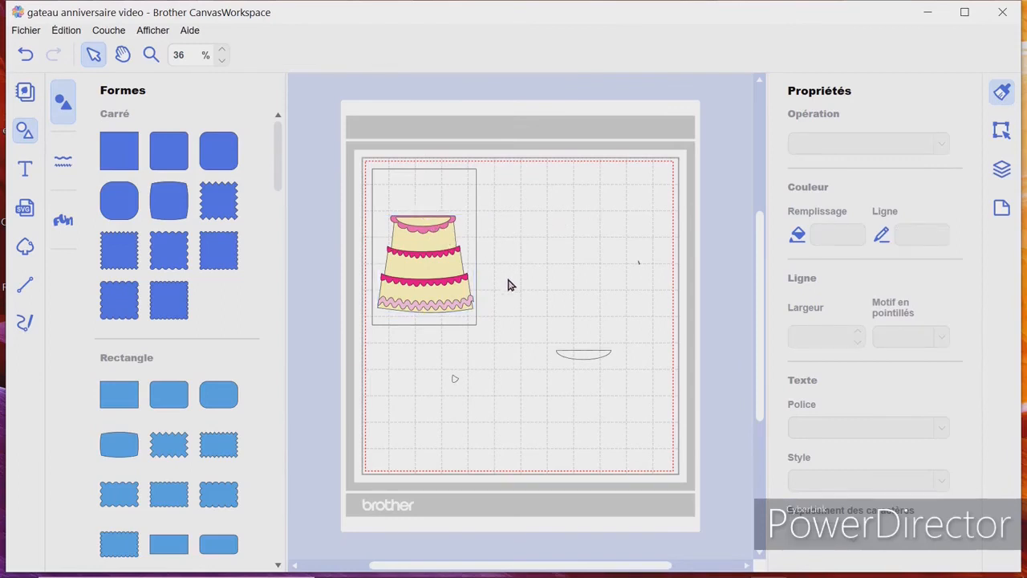
Ungroup the cake and move its top scalloped trim to the free area right of the tall rectangle
click(425, 215)
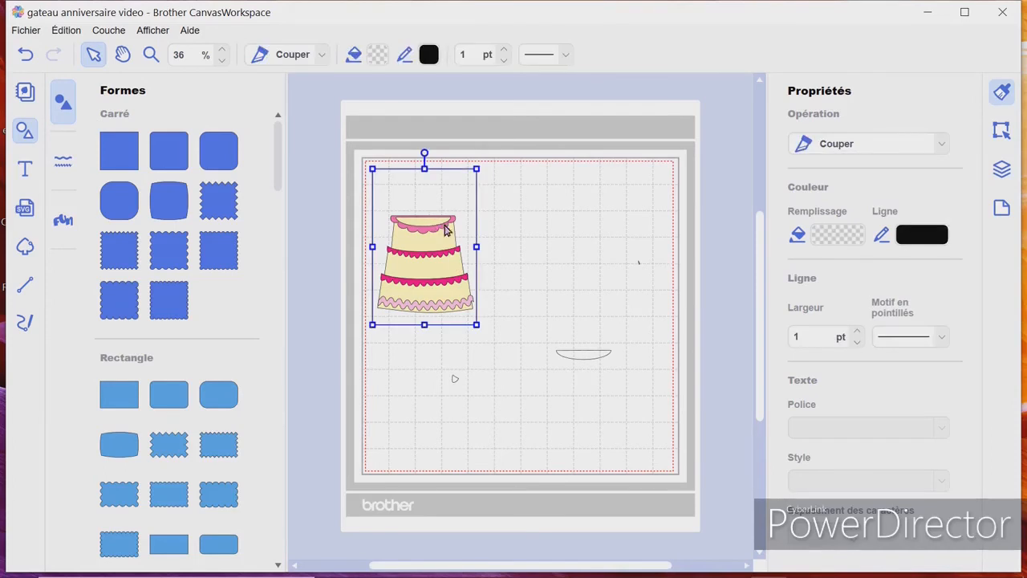
double_click(446, 230)
click(426, 250)
right_click(426, 249)
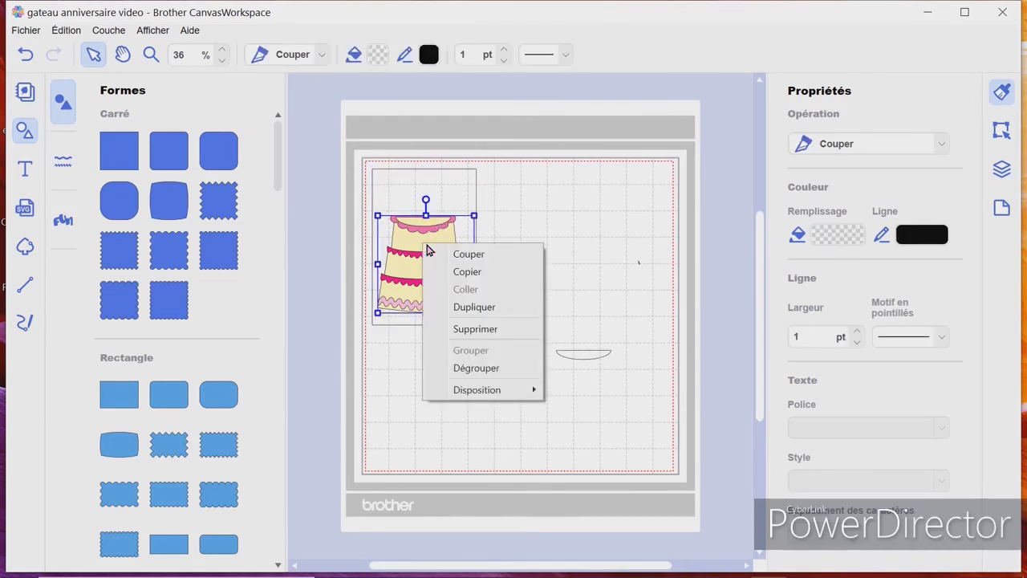
click(457, 367)
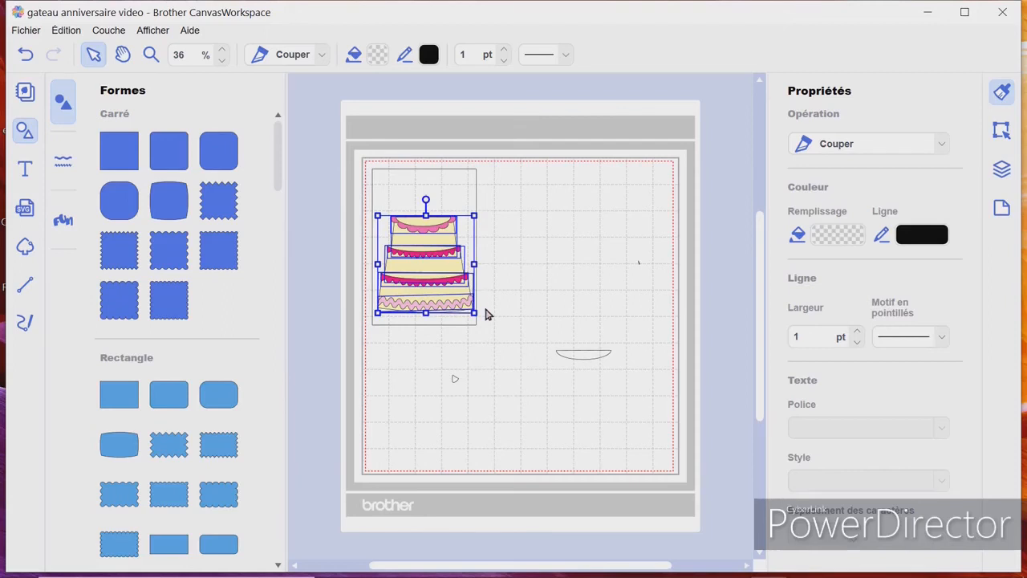
click(517, 293)
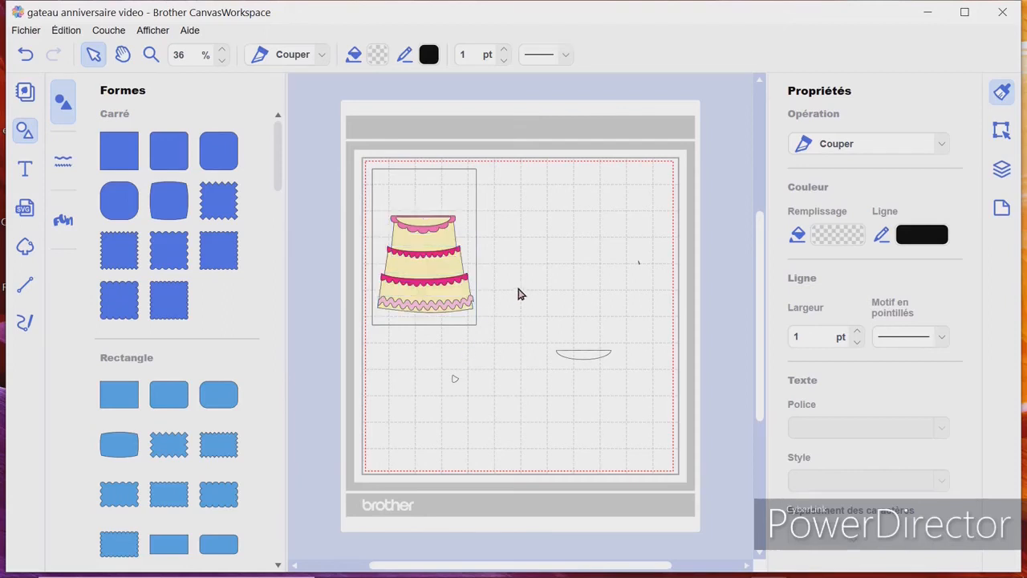
drag(433, 237, 571, 218)
click(603, 274)
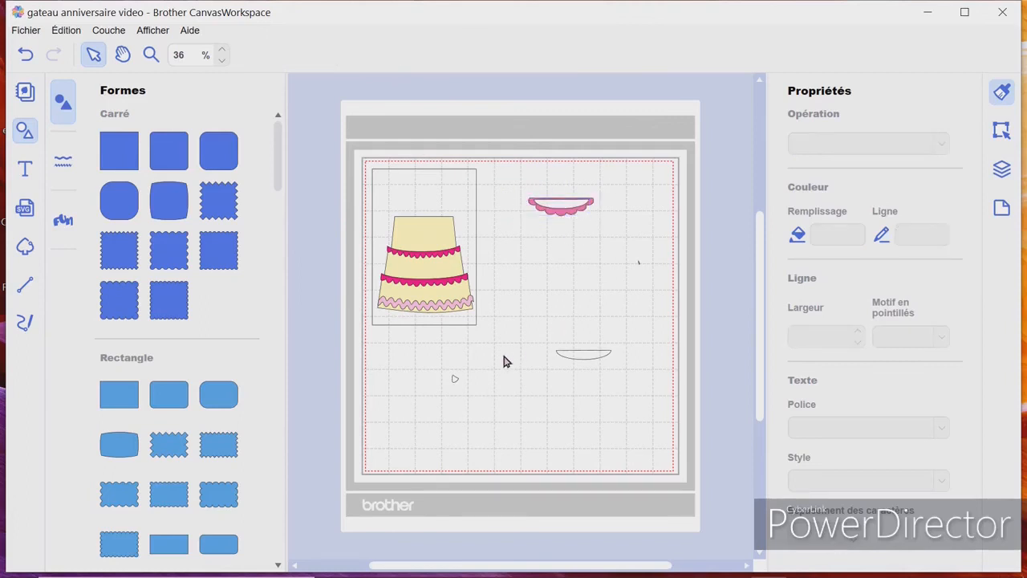
Insert a scalloped ellipse, place it below the pink trim and narrow it slightly
scroll(245, 329, down, 10)
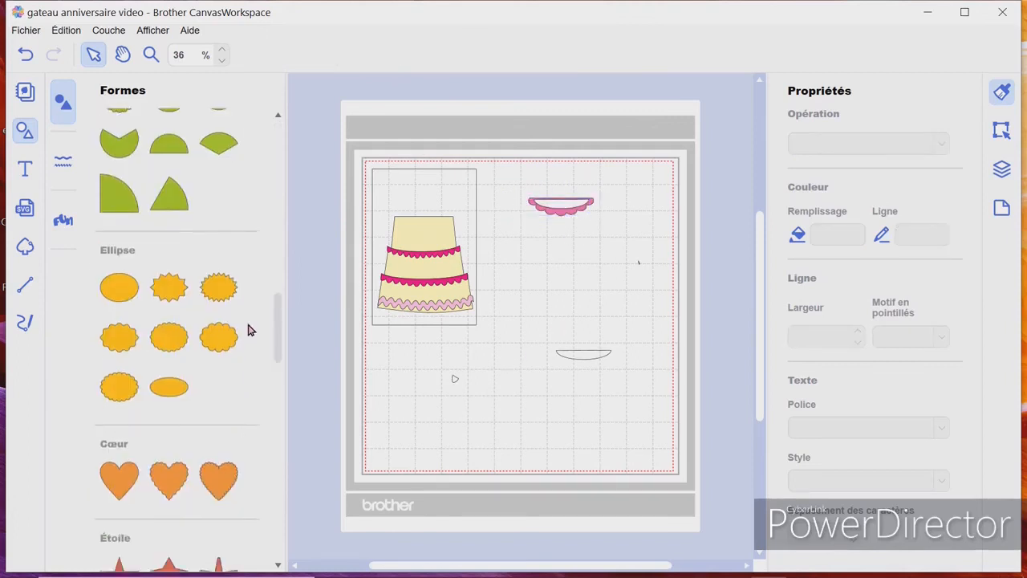
click(118, 383)
mouse_move(436, 190)
mouse_down()
mouse_move(460, 222)
mouse_move(603, 282)
mouse_move(585, 291)
mouse_move(586, 270)
mouse_up()
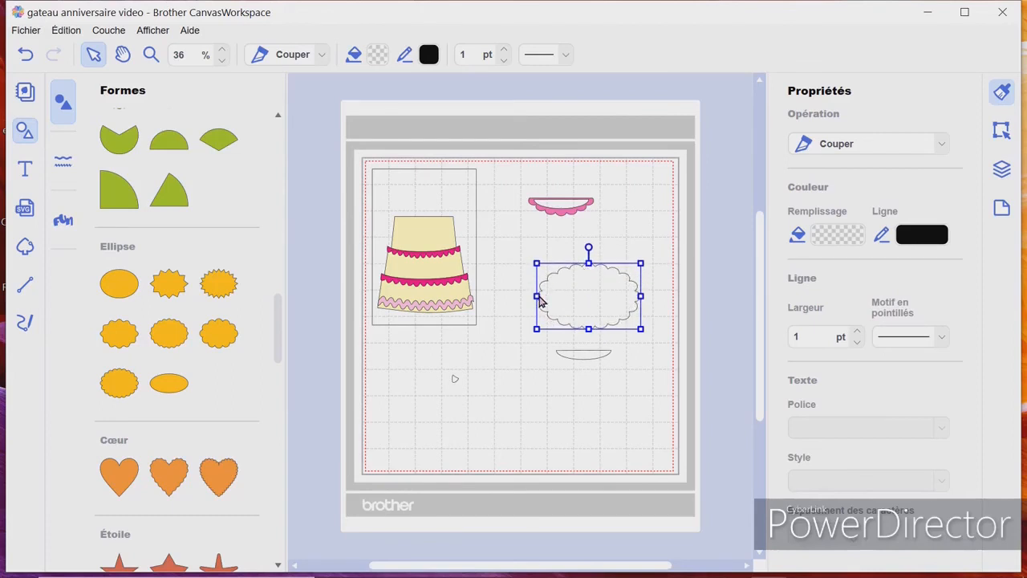
drag(540, 300, 551, 299)
Insert a plain square, place it over the scalloped ellipse and flatten it into a rectangle covering the ellipse's upper half
scroll(277, 121, up, 10)
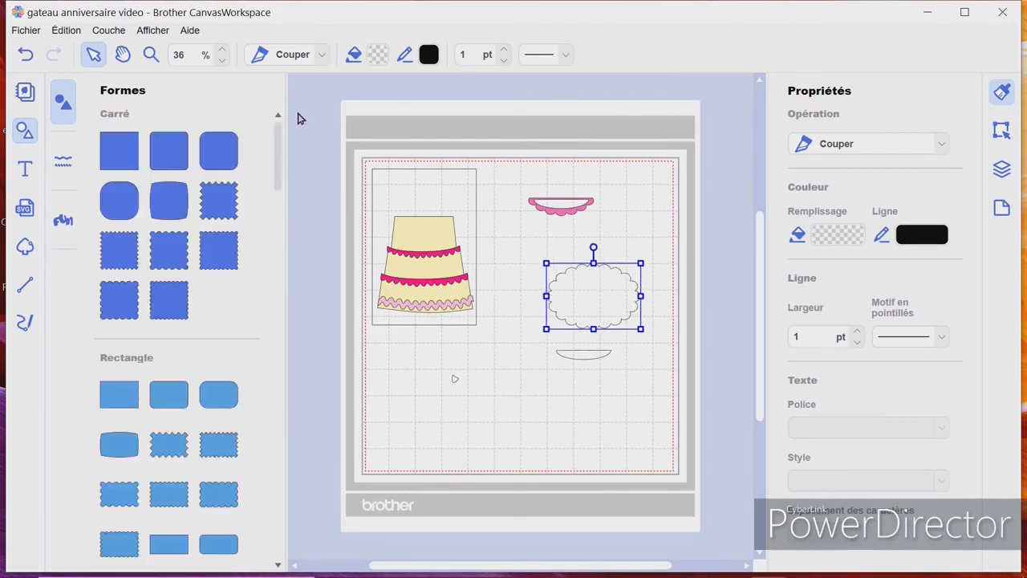
click(119, 150)
drag(446, 218, 619, 249)
drag(593, 195, 591, 271)
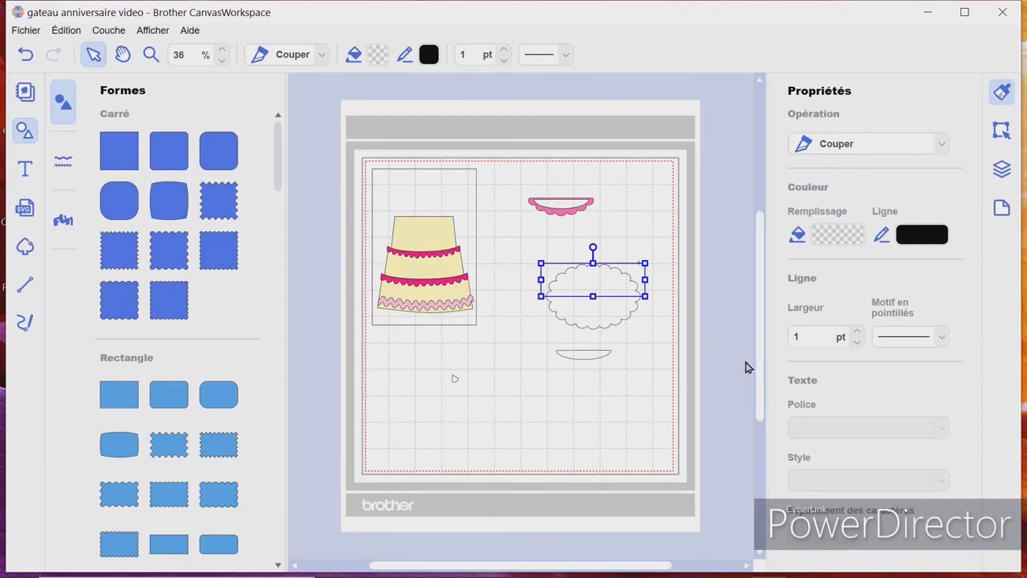
click(535, 263)
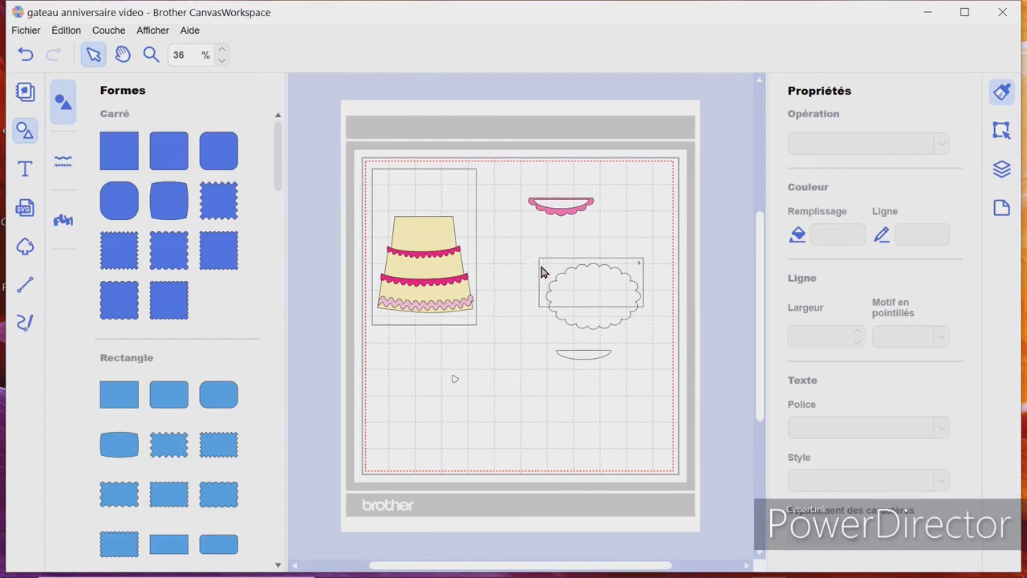
Divide the overlapping rectangle and scalloped ellipse, separate the pieces and delete the ellipse's upper half
click(542, 271)
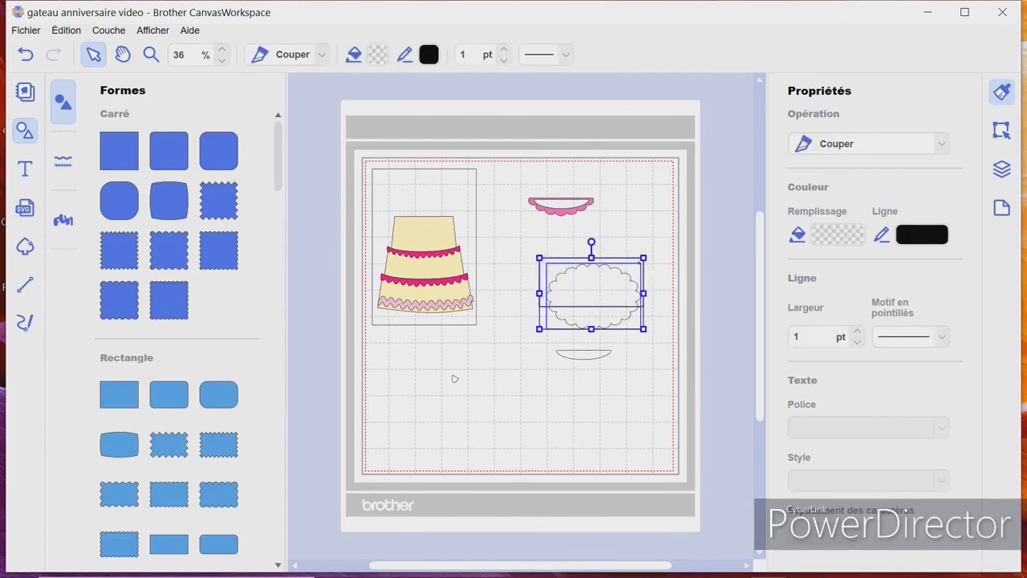
click(1000, 130)
scroll(816, 520, down, 5)
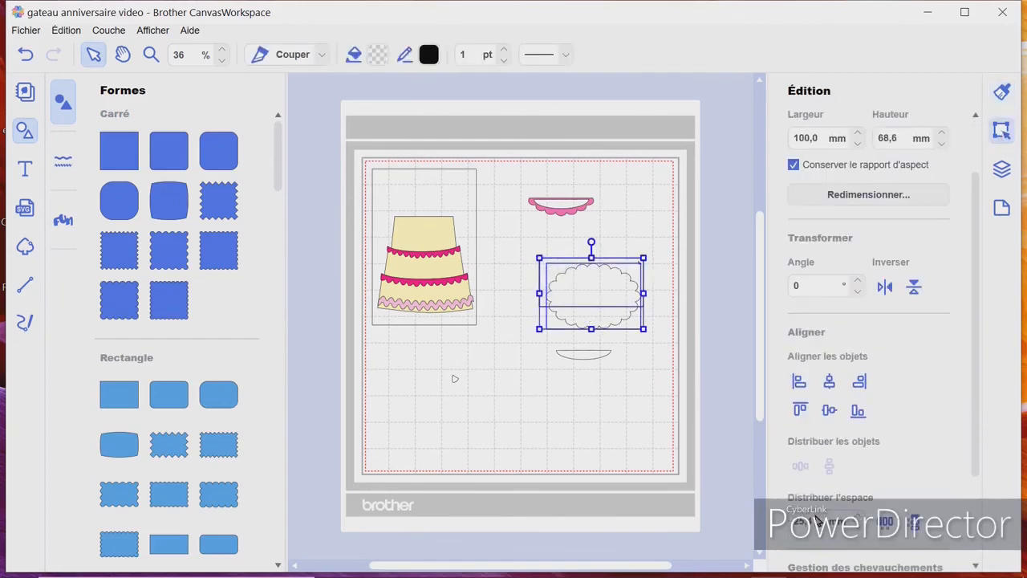
click(828, 473)
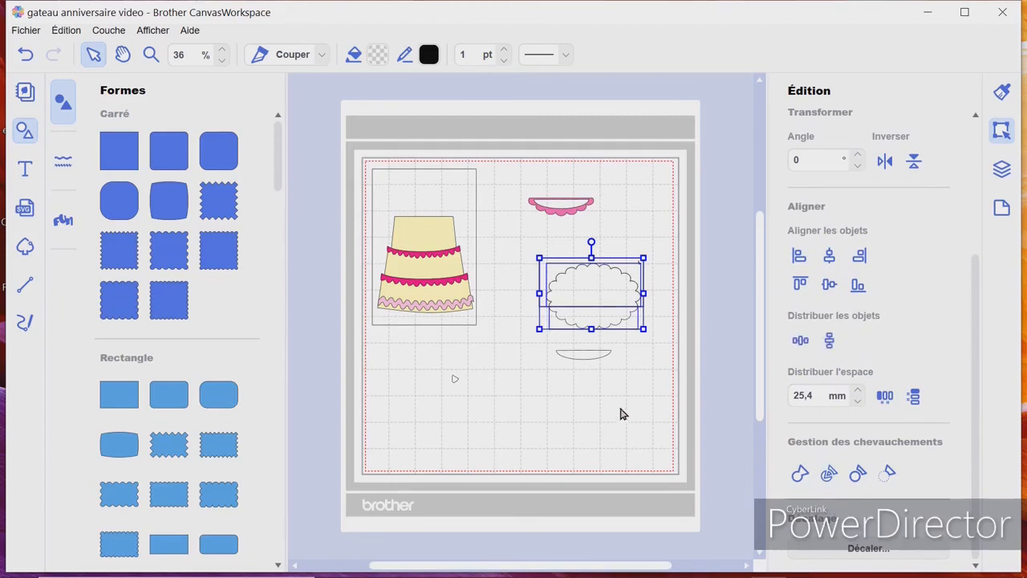
drag(598, 329, 605, 298)
click(586, 322)
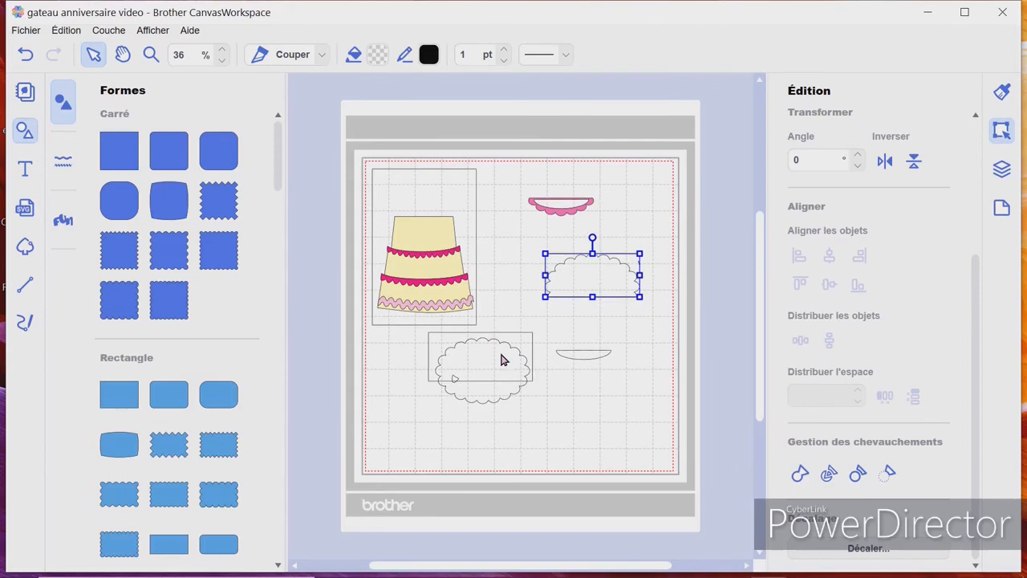
key(Delete)
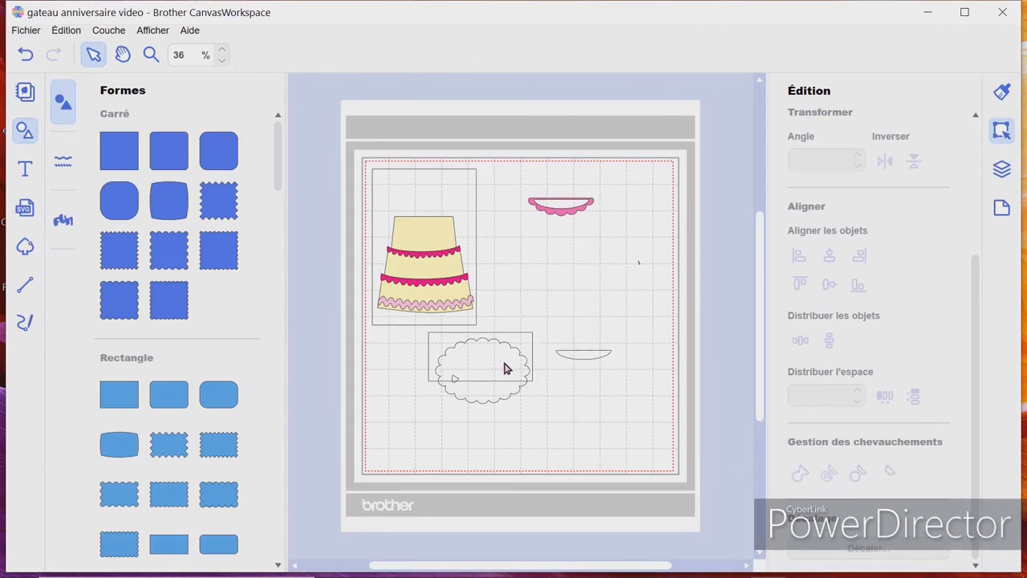
Separate the ellipse's lower scalloped half from the leftover rectangle outline and delete the rectangle
drag(504, 365, 614, 300)
click(522, 428)
drag(518, 349, 605, 298)
key(Delete)
key(ctrl+z)
click(518, 348)
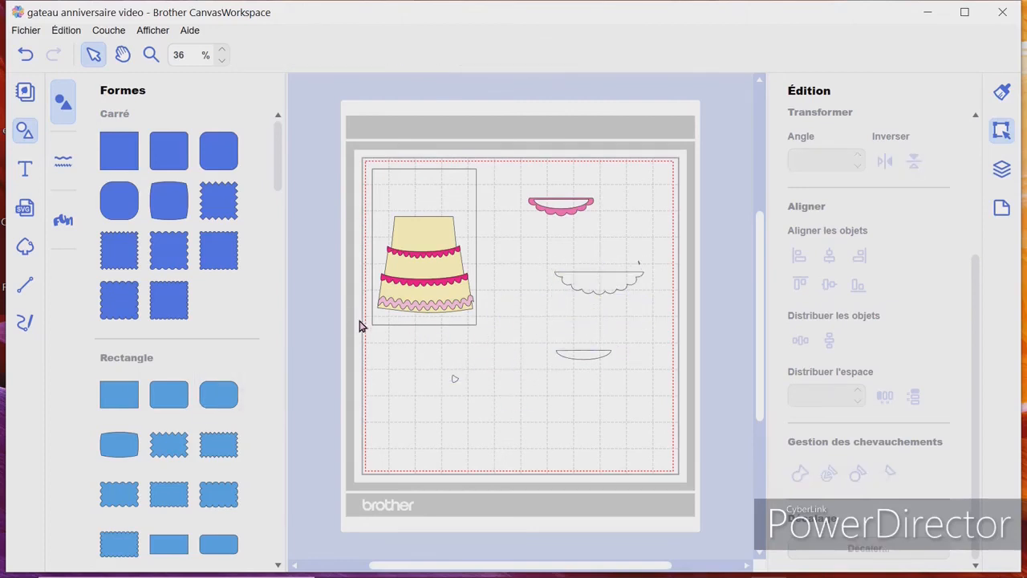
Move the lower scalloped half-ellipse onto the upper edge of the cake's top band and narrow it to about the band's width
click(593, 293)
drag(605, 290, 440, 220)
click(556, 234)
click(437, 230)
click(534, 221)
click(442, 222)
Widen and flatten the scalloped trim to overhang the cake's top slightly, and set it in the free area beside the tall rectangle
drag(638, 296, 661, 296)
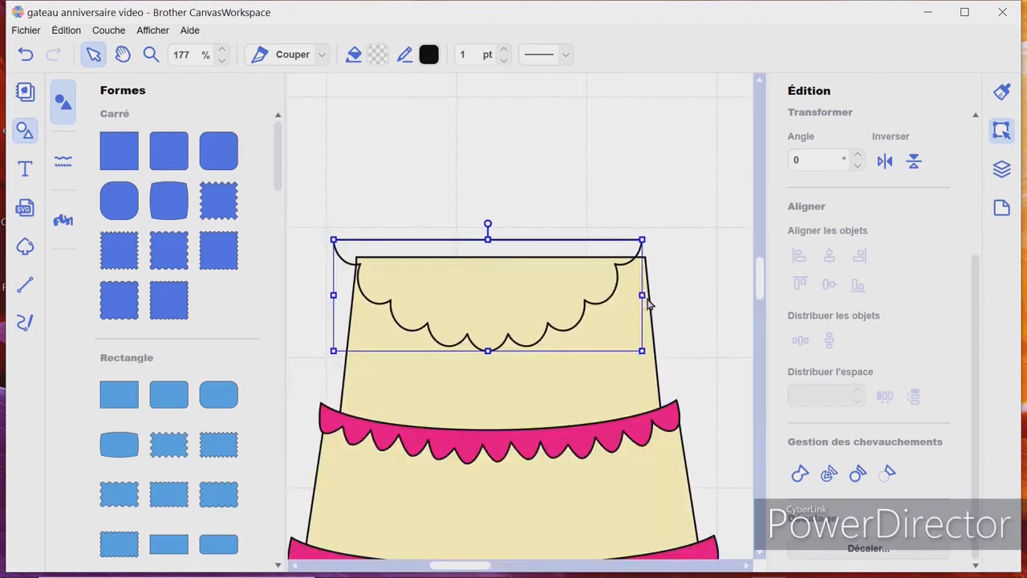
drag(497, 351, 496, 325)
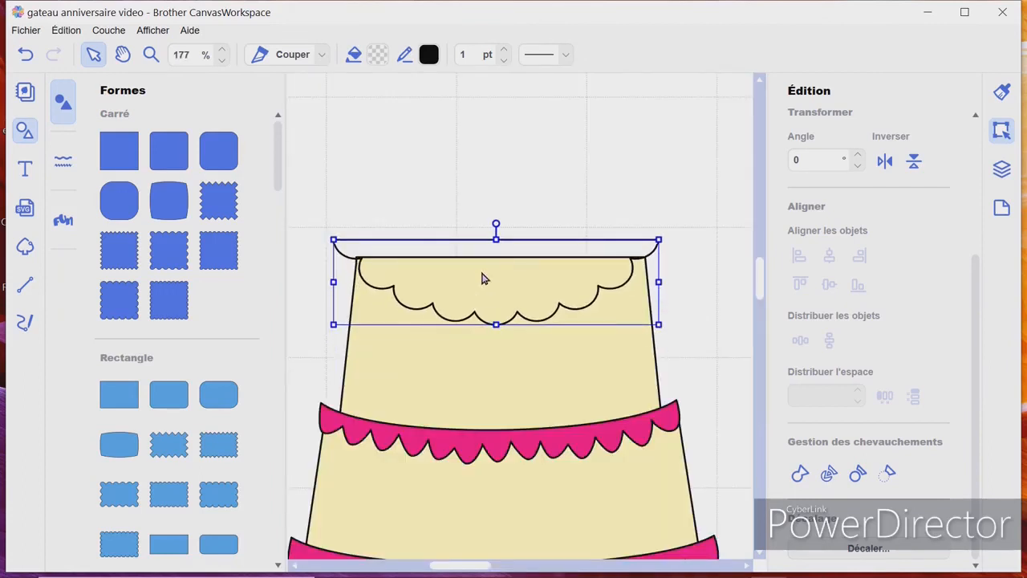
drag(481, 279, 484, 288)
drag(503, 342, 506, 328)
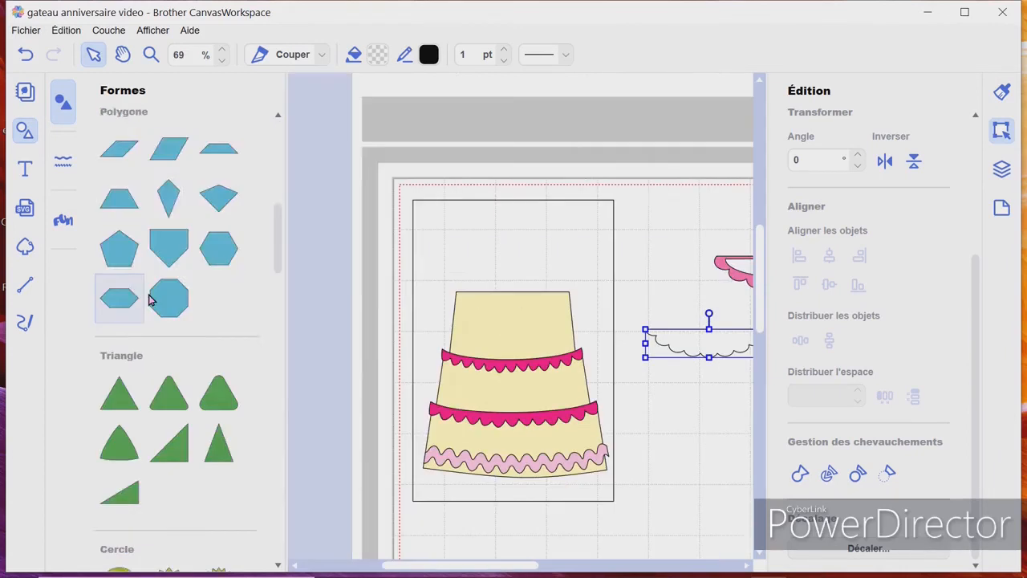
Insert a half circle and rotate it to about 181° so that its curved side faces down
scroll(152, 309, down, 8)
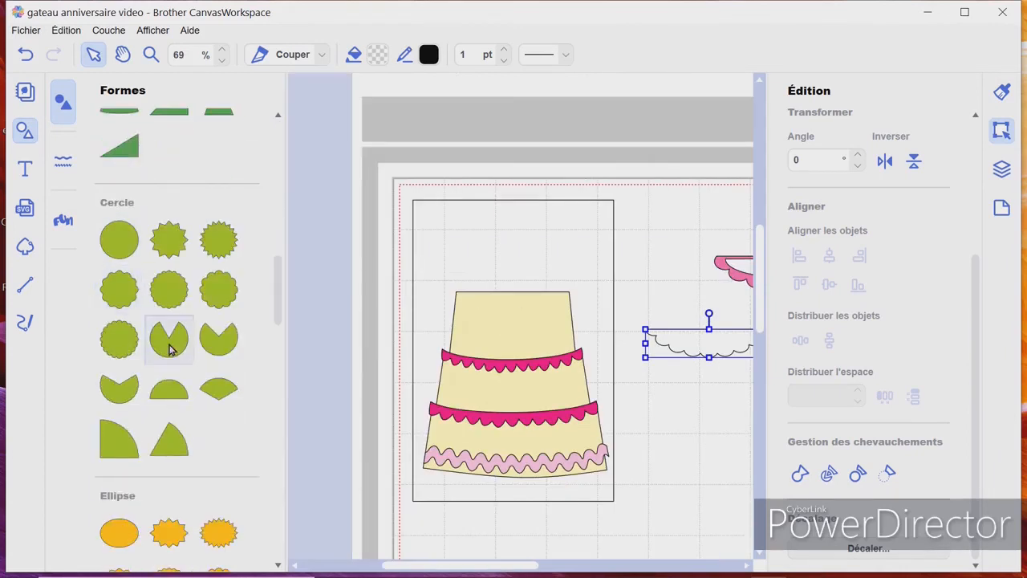
click(169, 389)
drag(531, 246, 634, 418)
drag(607, 340, 609, 500)
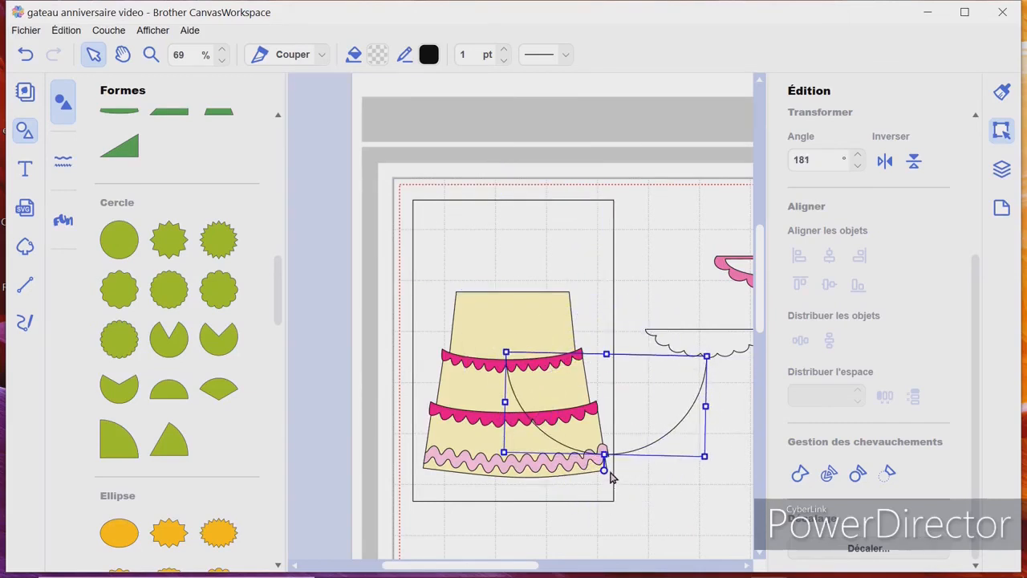
Move the half circle below the unfilled scalloped trim, flatten it and narrow it to less than the trim's width
drag(648, 430, 713, 454)
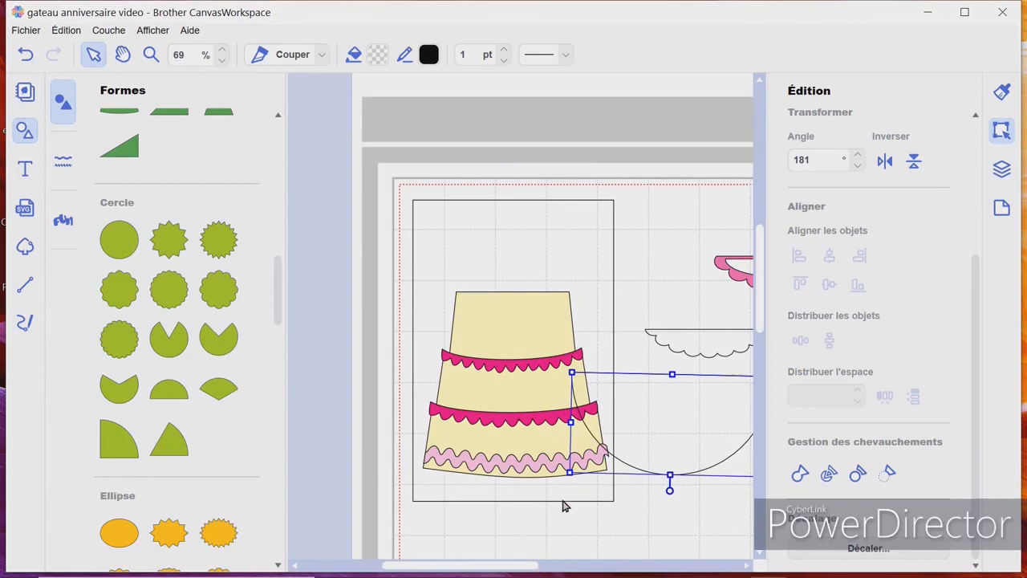
scroll(563, 501, down, 5)
scroll(563, 501, up, 4)
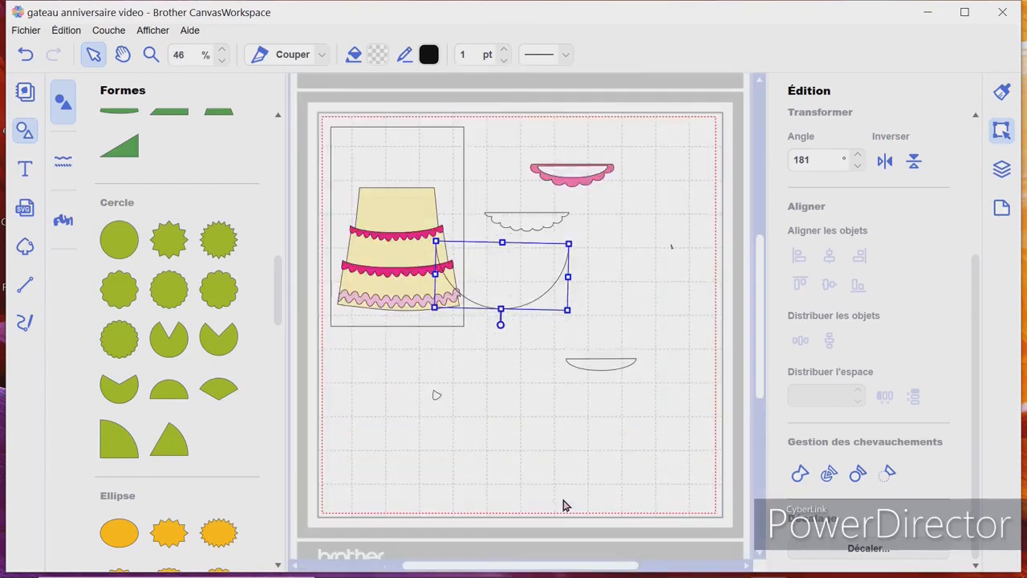
drag(532, 273, 604, 274)
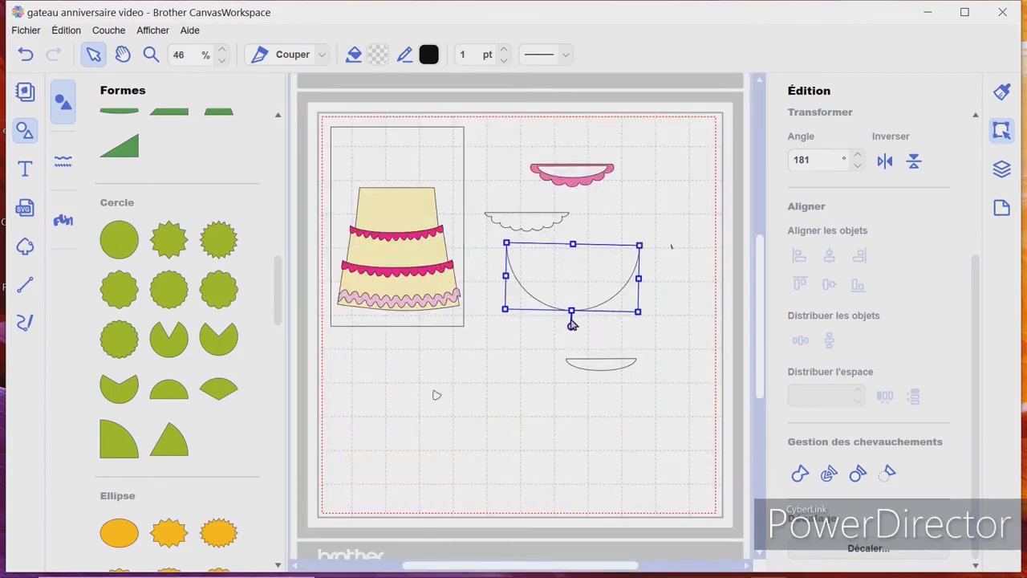
drag(576, 314, 579, 268)
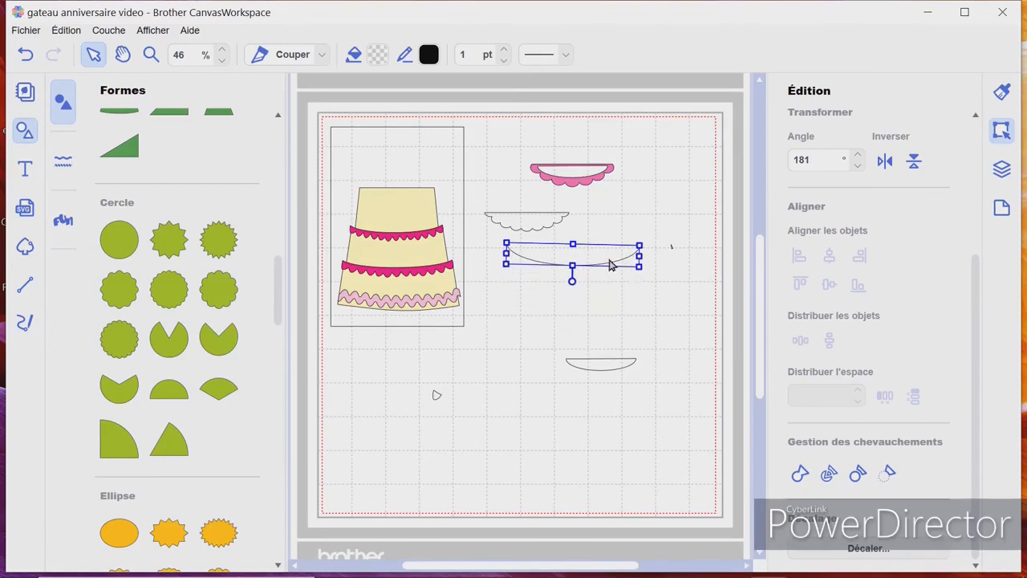
drag(642, 260, 542, 258)
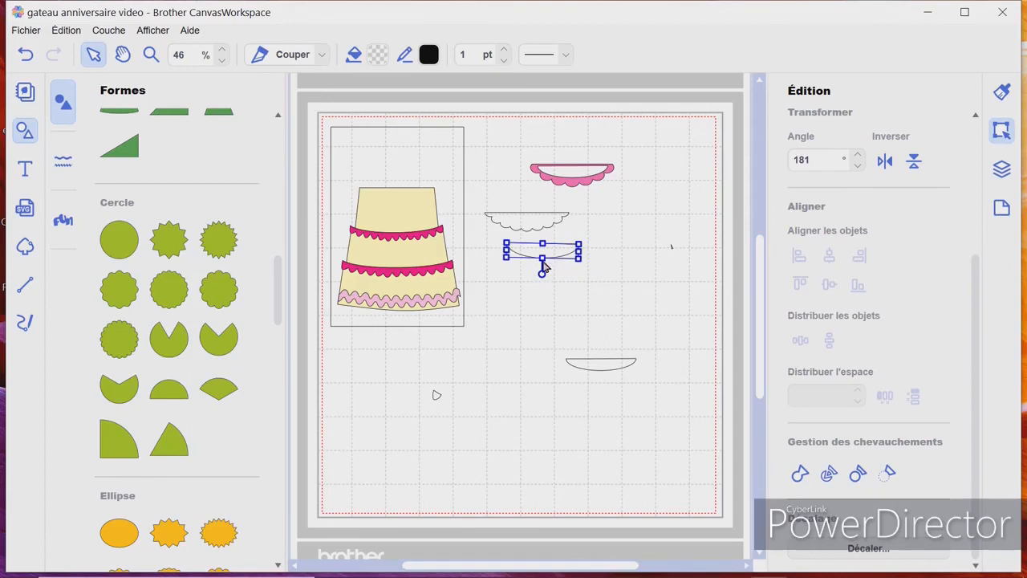
Undo the last half-circle change, place the half circle over the scalloped trim, narrow it and straighten it to 180°
click(152, 57)
drag(503, 201, 588, 295)
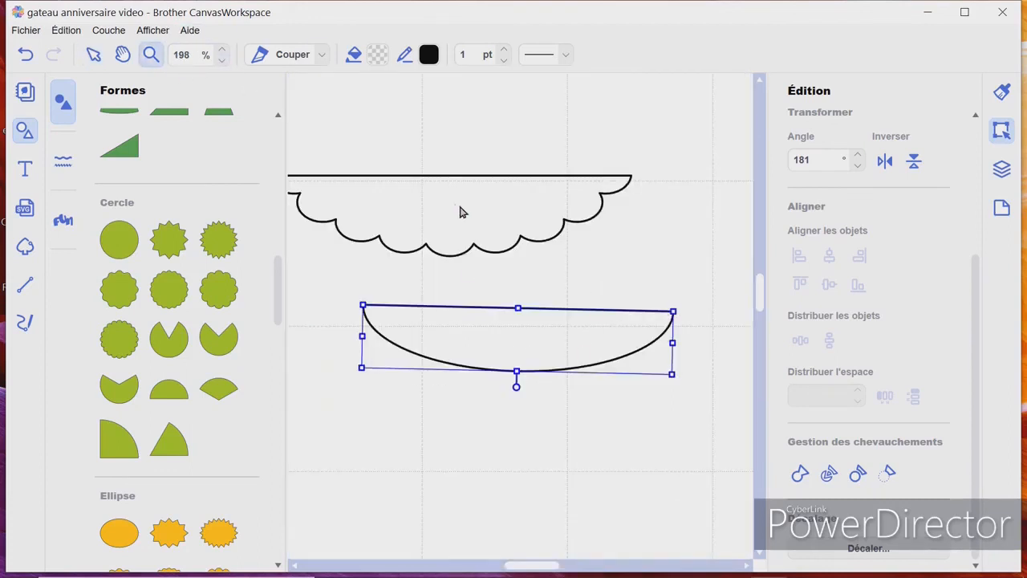
key(ctrl+z)
drag(484, 438, 422, 320)
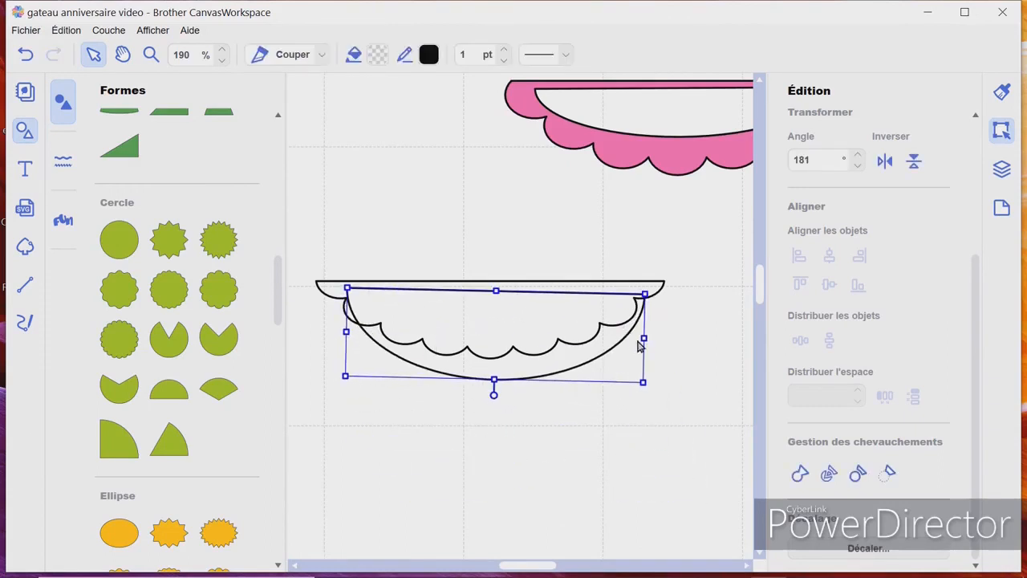
drag(649, 345, 596, 345)
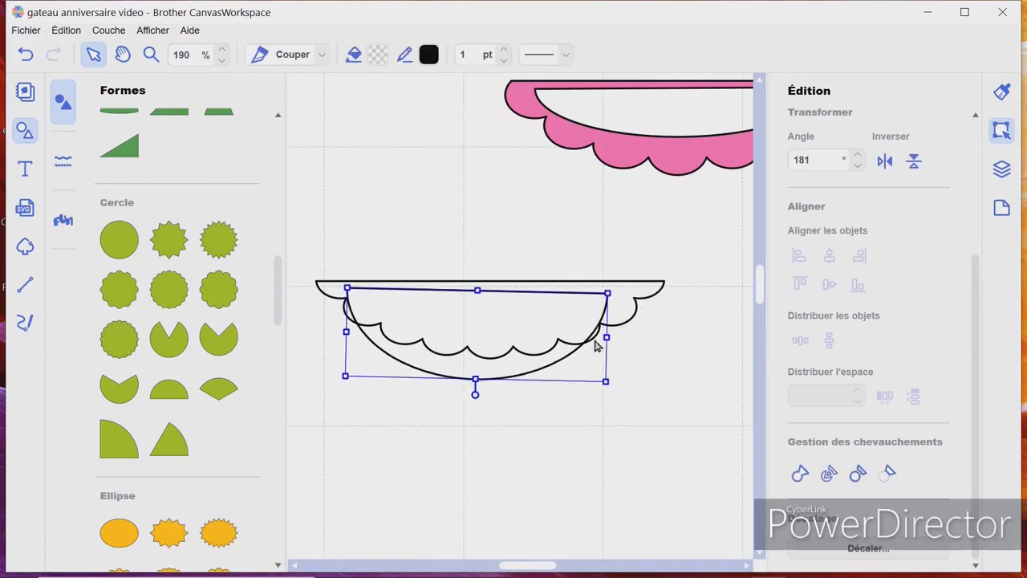
drag(481, 405, 481, 395)
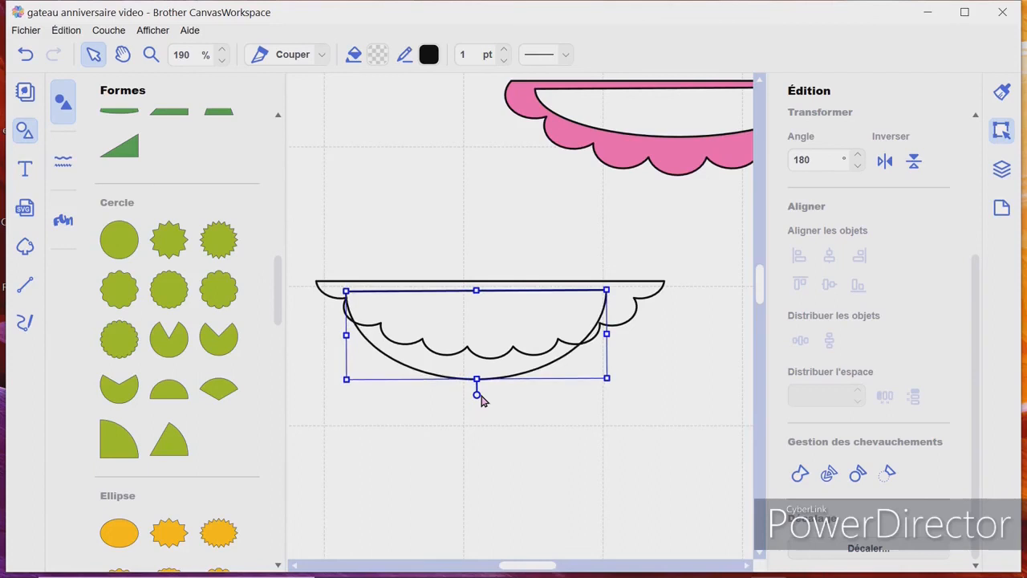
Flatten and widen the half circle to fit inside the scalloped trim, and centre the two shapes horizontally
drag(482, 353, 512, 335)
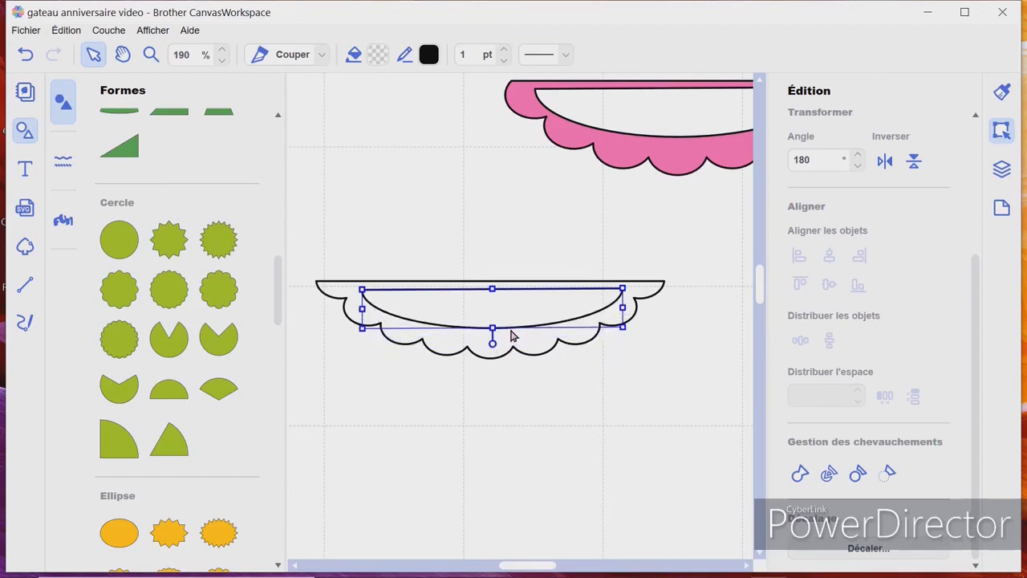
drag(365, 295, 355, 295)
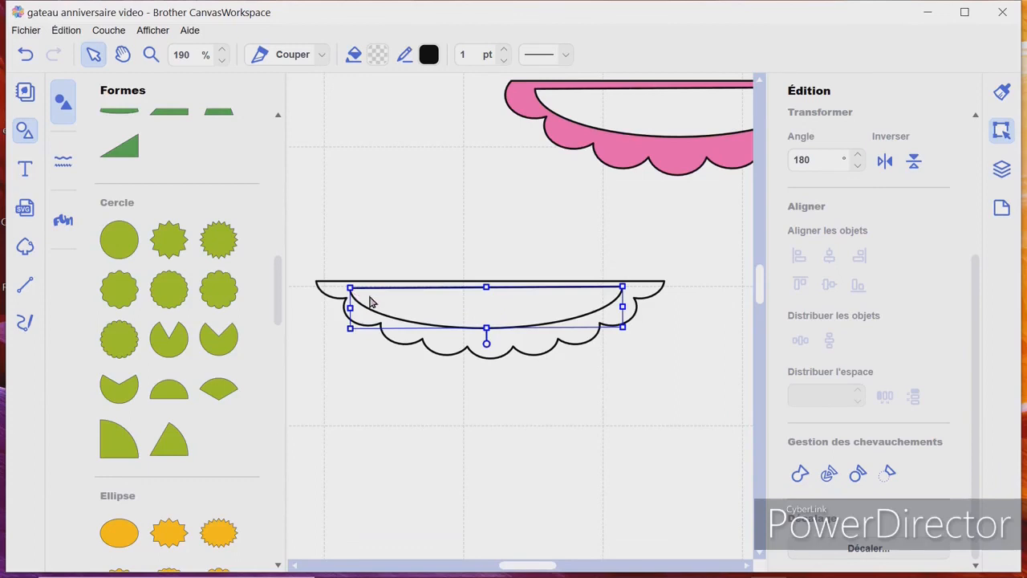
drag(629, 294, 633, 315)
click(680, 393)
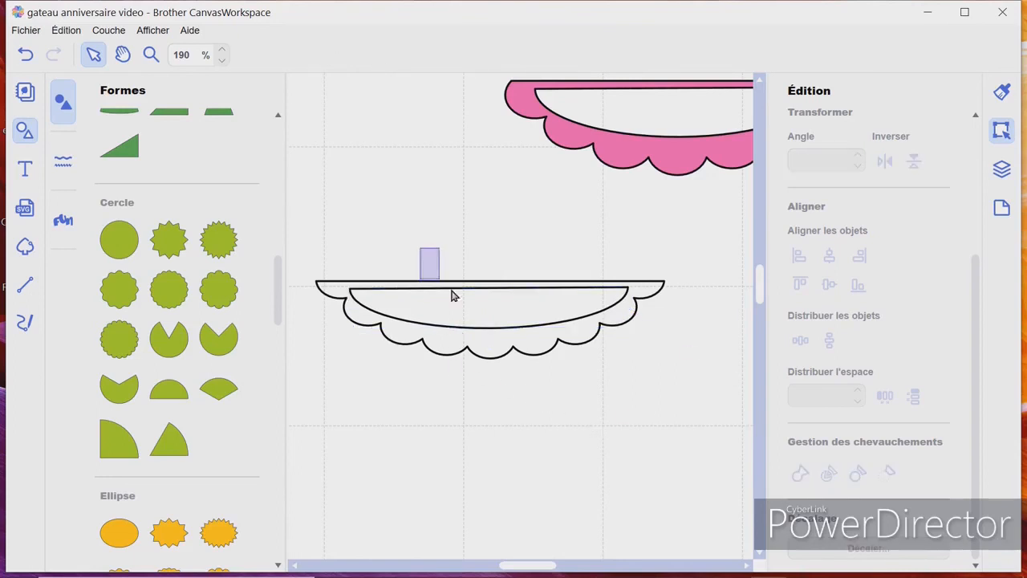
click(492, 345)
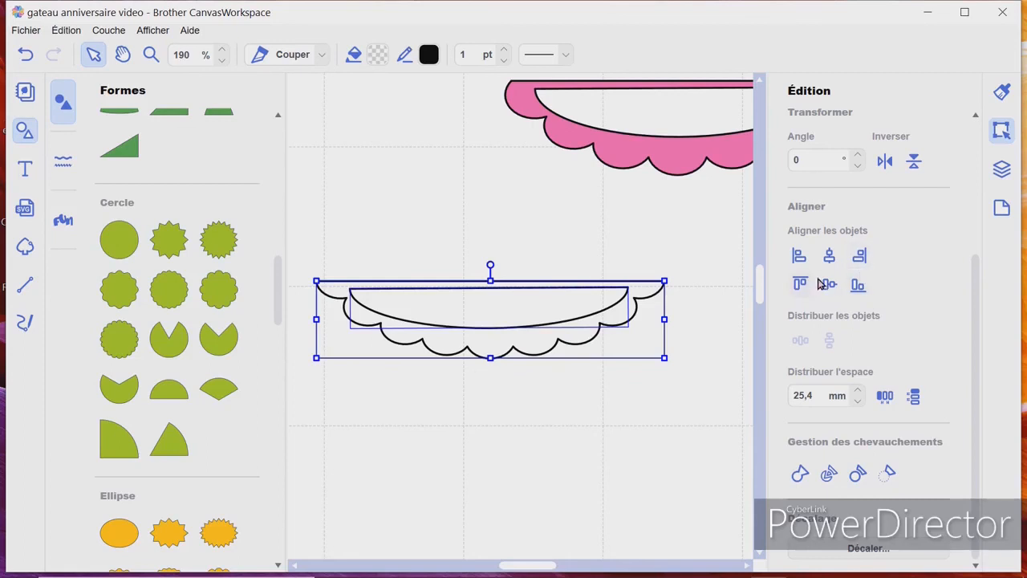
click(829, 255)
click(587, 472)
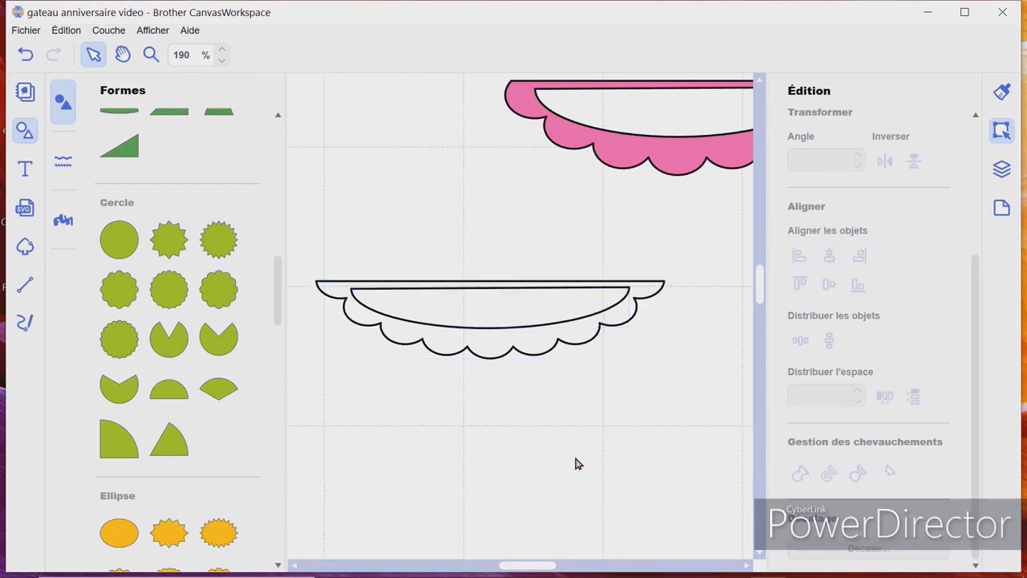
Shorten the half circle slightly from its straight upper edge and centre it horizontally on the scalloped trim again
scroll(575, 464, up, 2)
scroll(576, 464, down, 1)
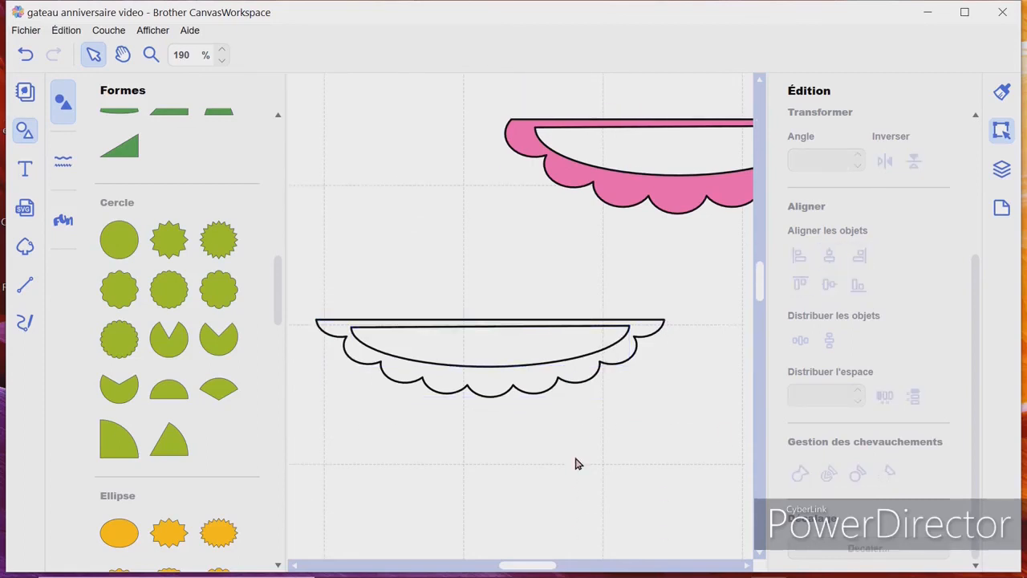
click(511, 375)
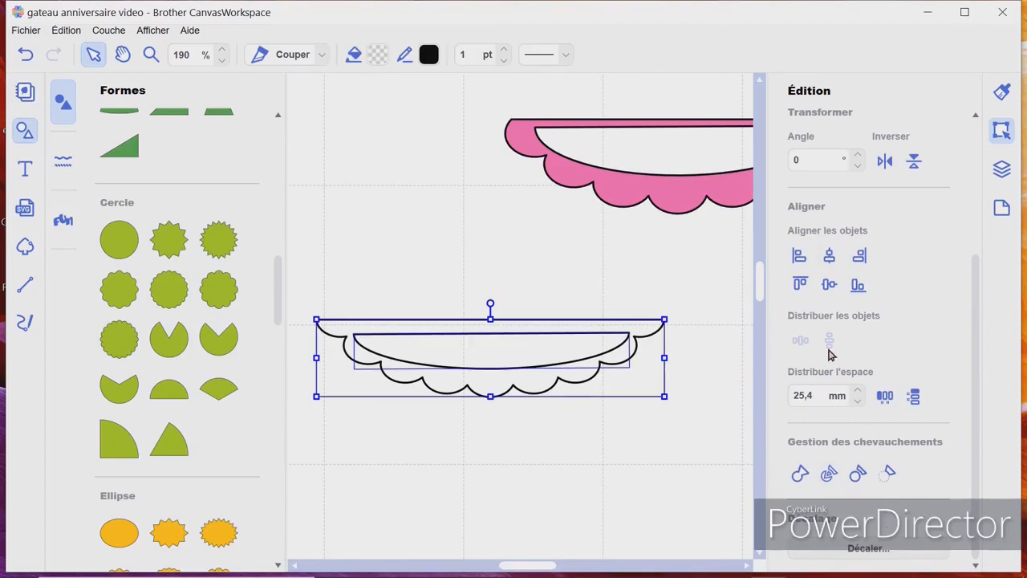
click(829, 255)
click(484, 465)
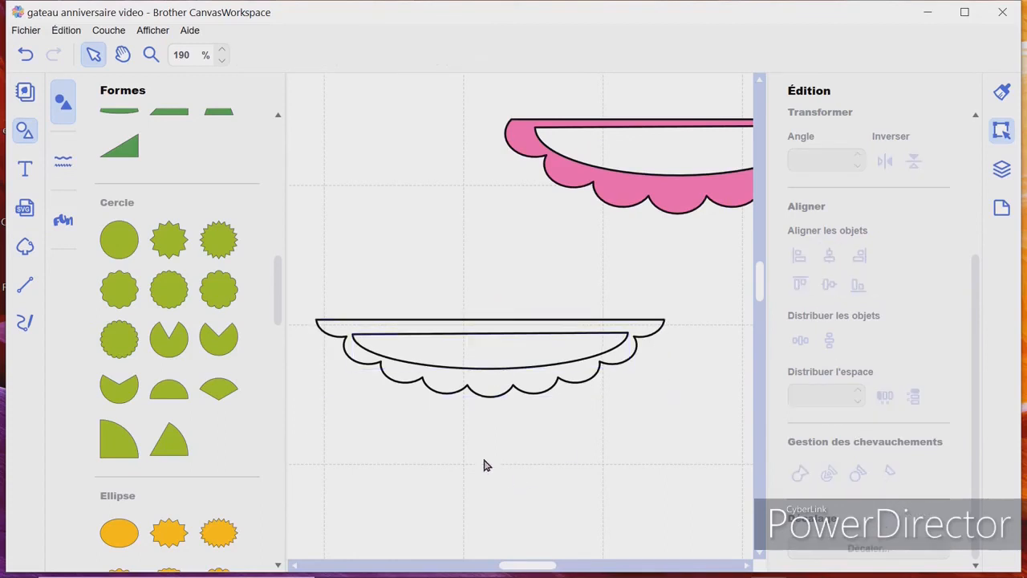
Stretch the scalloped trim slightly downward, and deepen the half circle inside it to match
click(495, 402)
drag(494, 403, 493, 417)
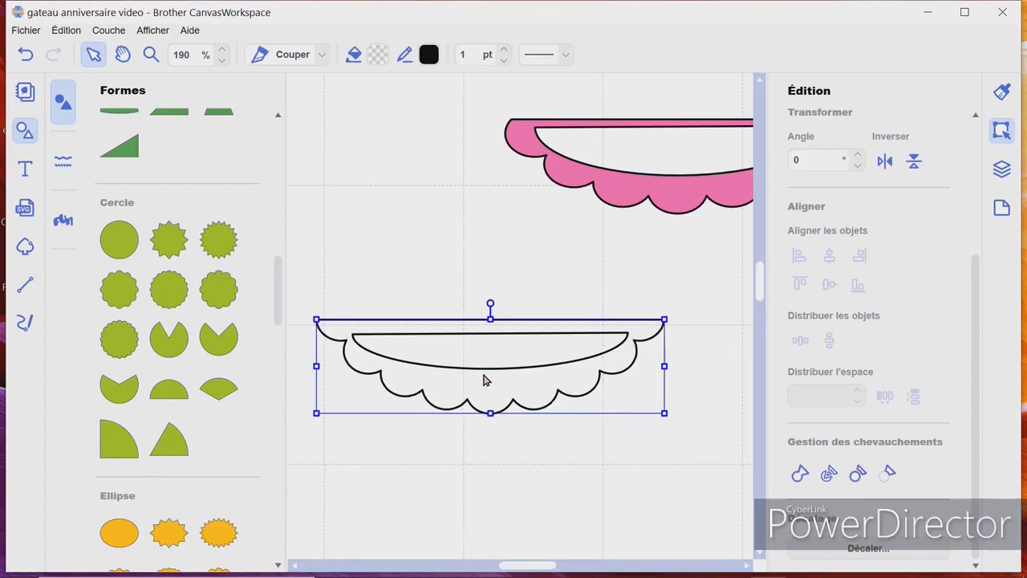
double_click(486, 376)
click(488, 371)
click(488, 371)
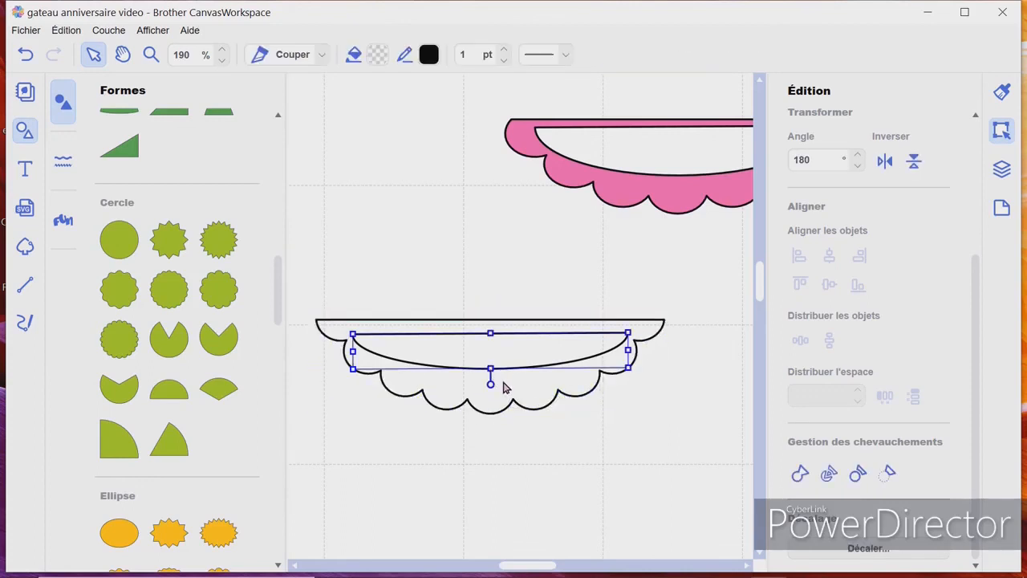
drag(496, 372, 496, 386)
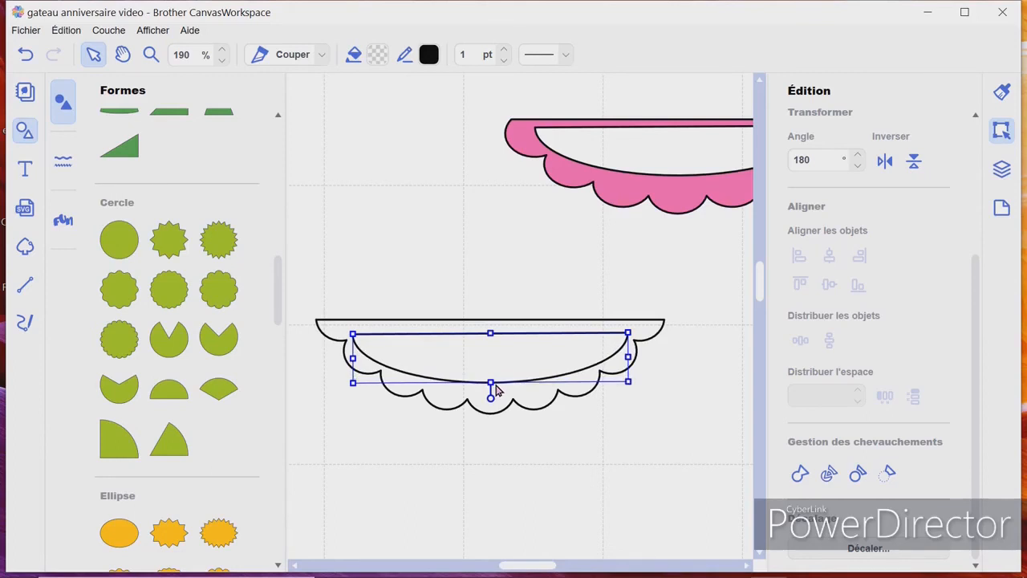
click(648, 464)
Divide the scalloped trim with the half circle, pull the cut-out half circle down and move the hollow trim away from it
drag(391, 271, 595, 425)
click(826, 477)
click(585, 495)
drag(482, 366, 505, 510)
drag(507, 401, 530, 344)
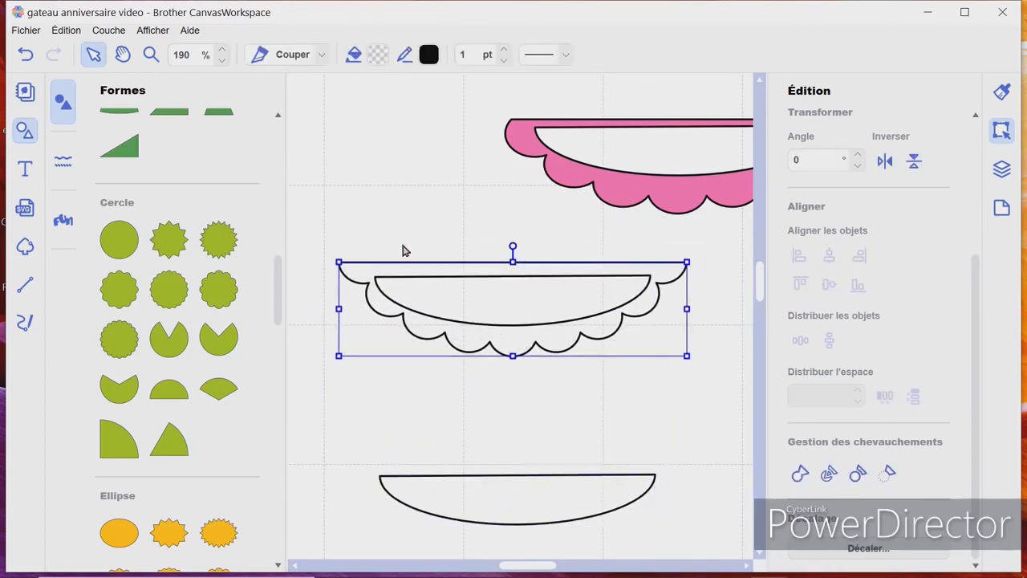
Fill the hollow scalloped trim with bright pink
click(382, 61)
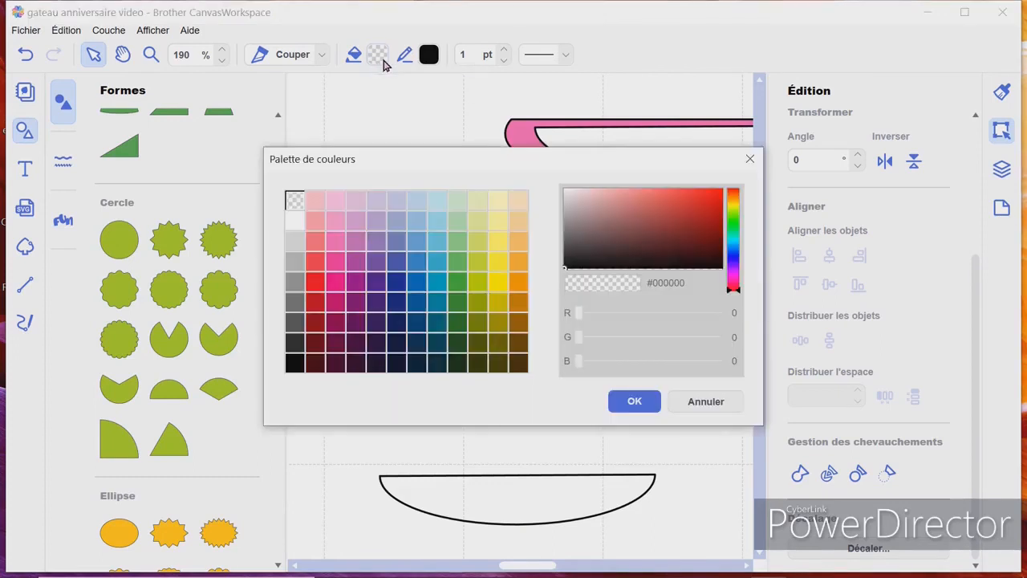
click(340, 265)
click(625, 405)
click(566, 415)
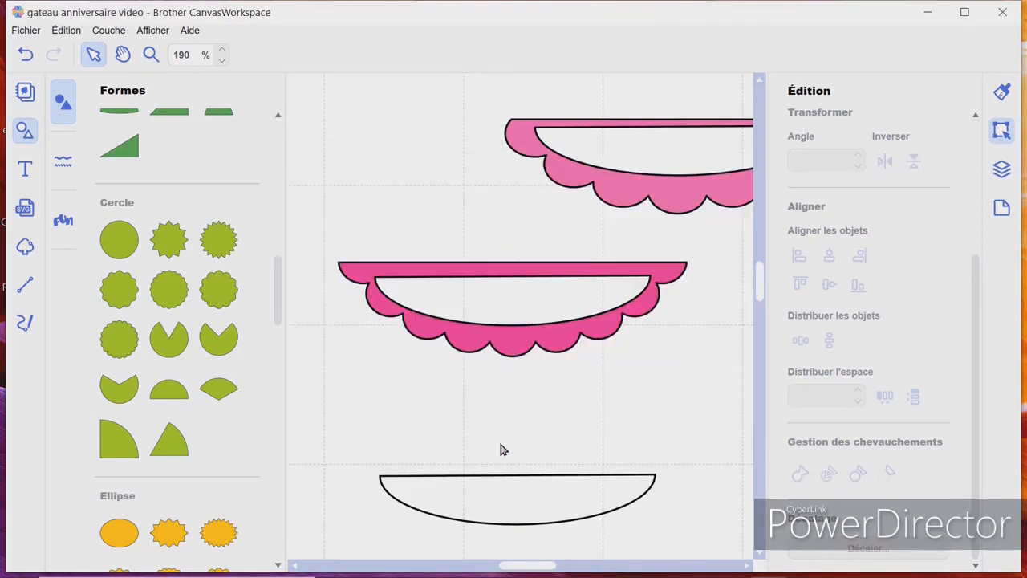
Move the bright pink scalloped trim onto the upper edge of the cake's top band and nudge it into position
scroll(474, 438, up, 1)
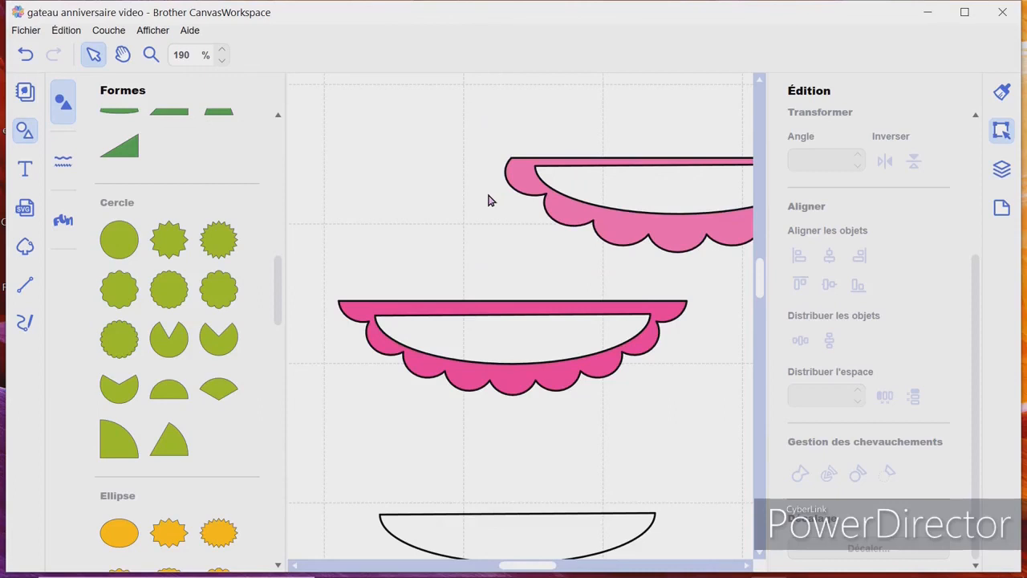
scroll(487, 199, down, 10)
drag(513, 329, 435, 319)
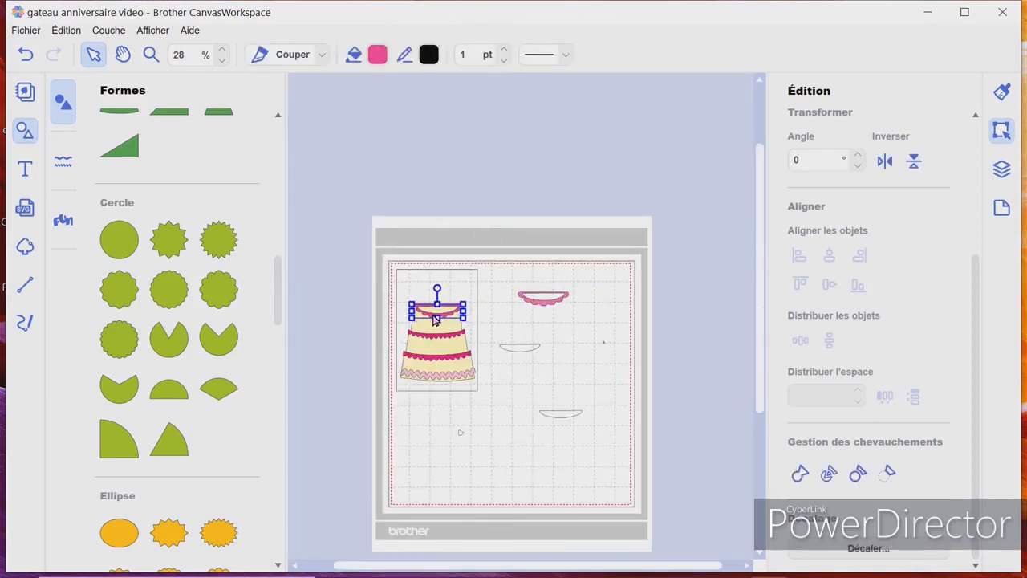
click(522, 334)
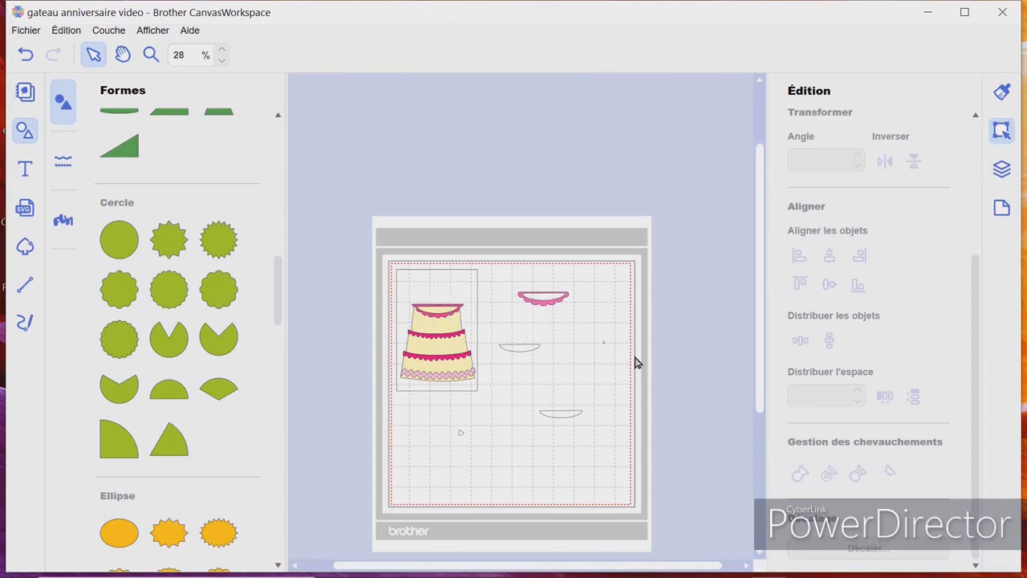
click(444, 320)
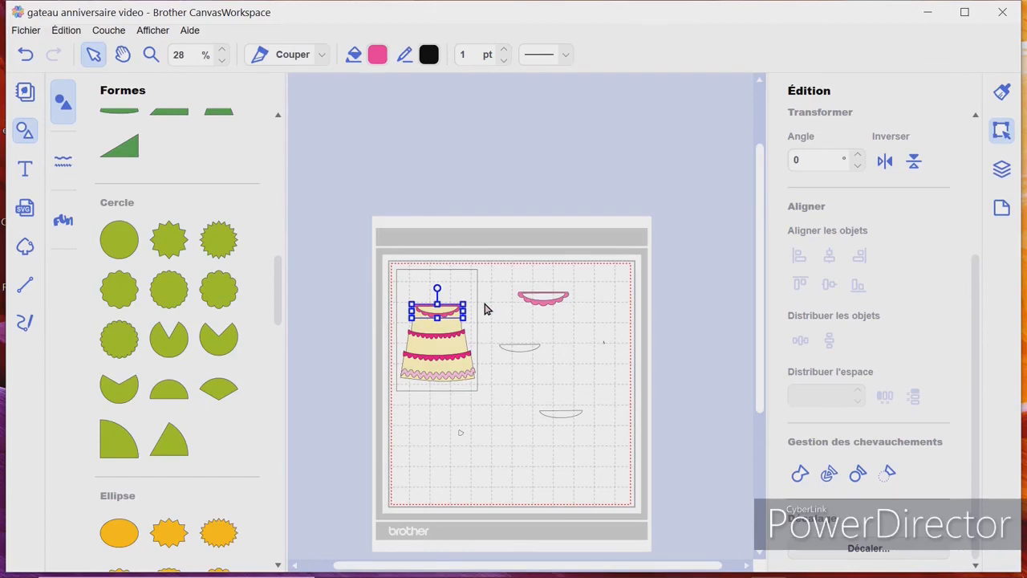
scroll(487, 309, up, 2)
drag(502, 565, 438, 566)
drag(507, 298, 503, 301)
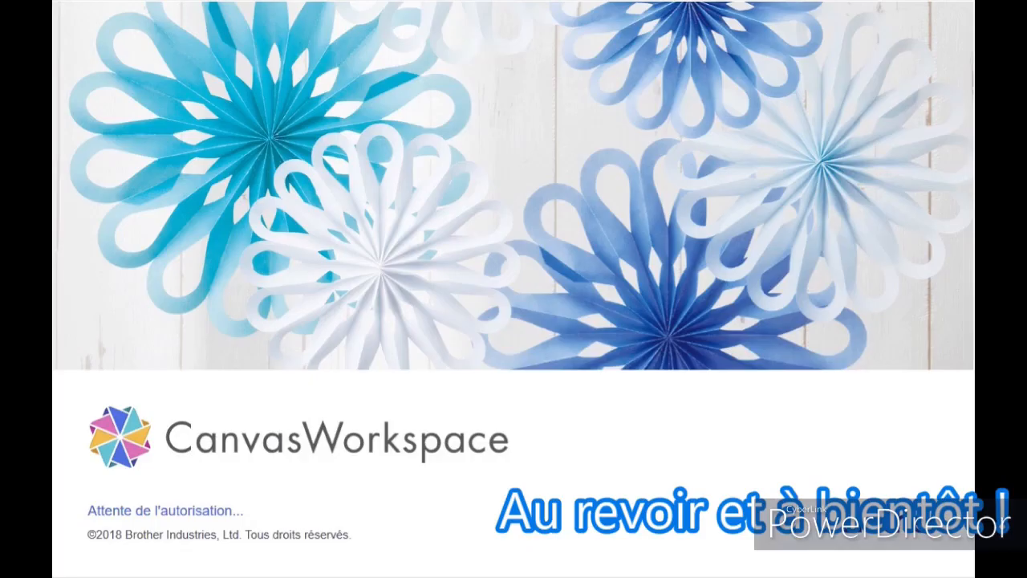